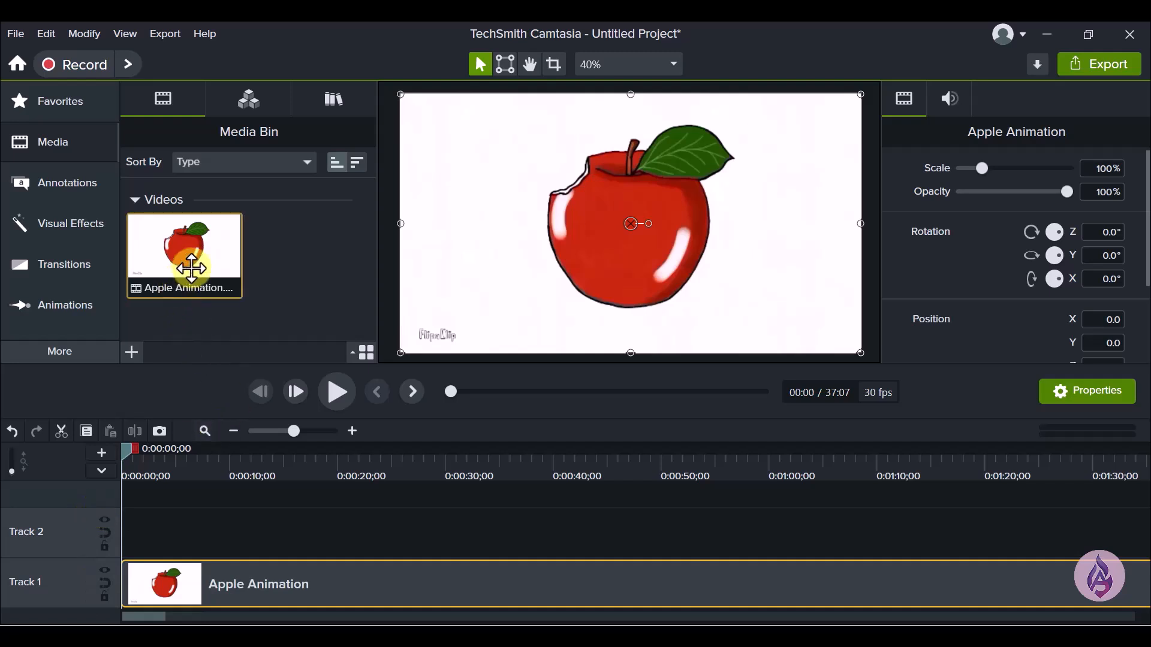
Add a second Apple Animation clip to Track 2 at about 16 seconds and separate its audio and video.
{"action": "left_click_drag", "start_coordinate": [185, 246], "coordinate": [291, 527]}
{"action": "left_click", "coordinate": [476, 530]}
{"action": "right_click", "coordinate": [476, 530]}
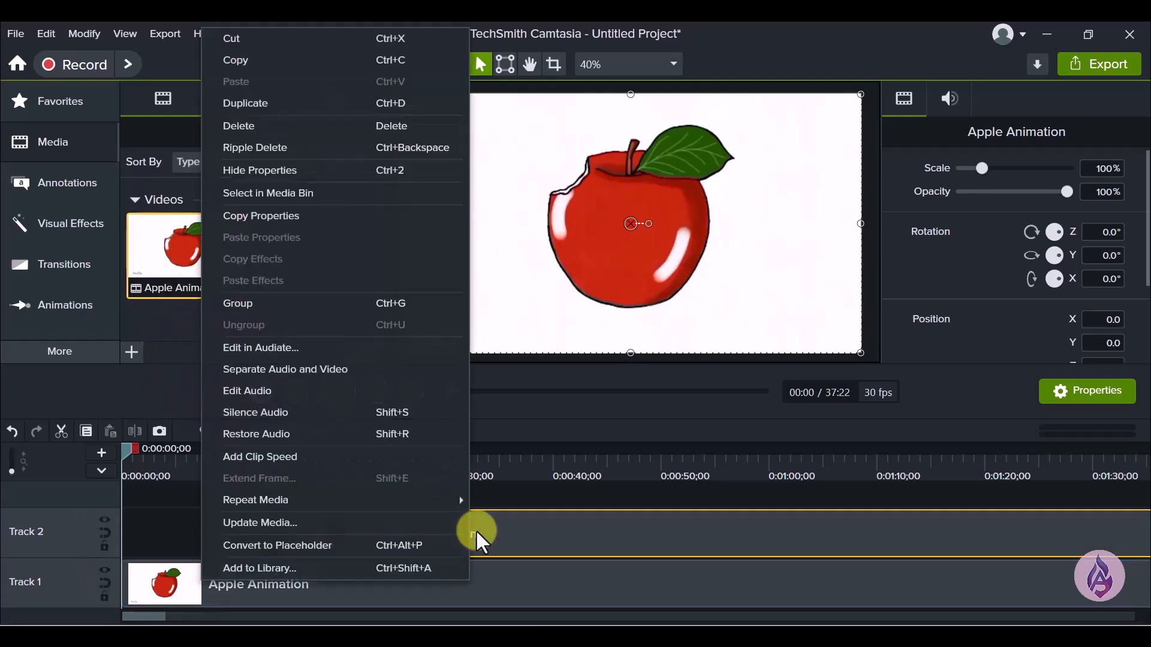
{"action": "left_click", "coordinate": [308, 367]}
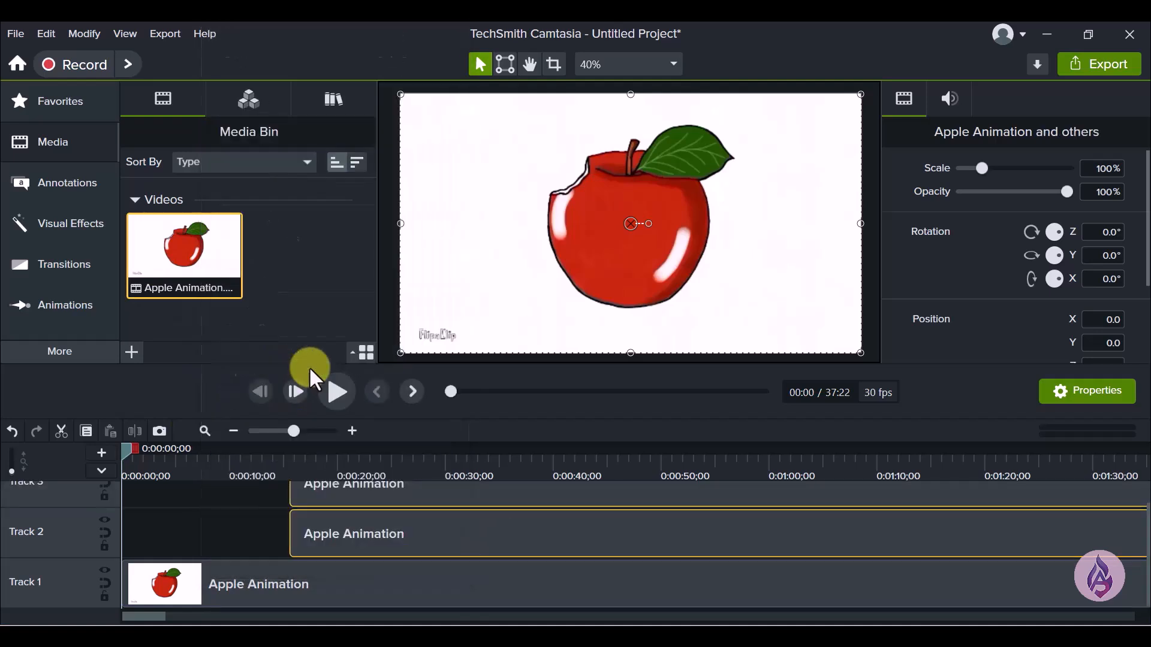
{"action": "left_click_drag", "start_coordinate": [476, 542], "coordinate": [383, 521]}
{"action": "left_click", "coordinate": [222, 534]}
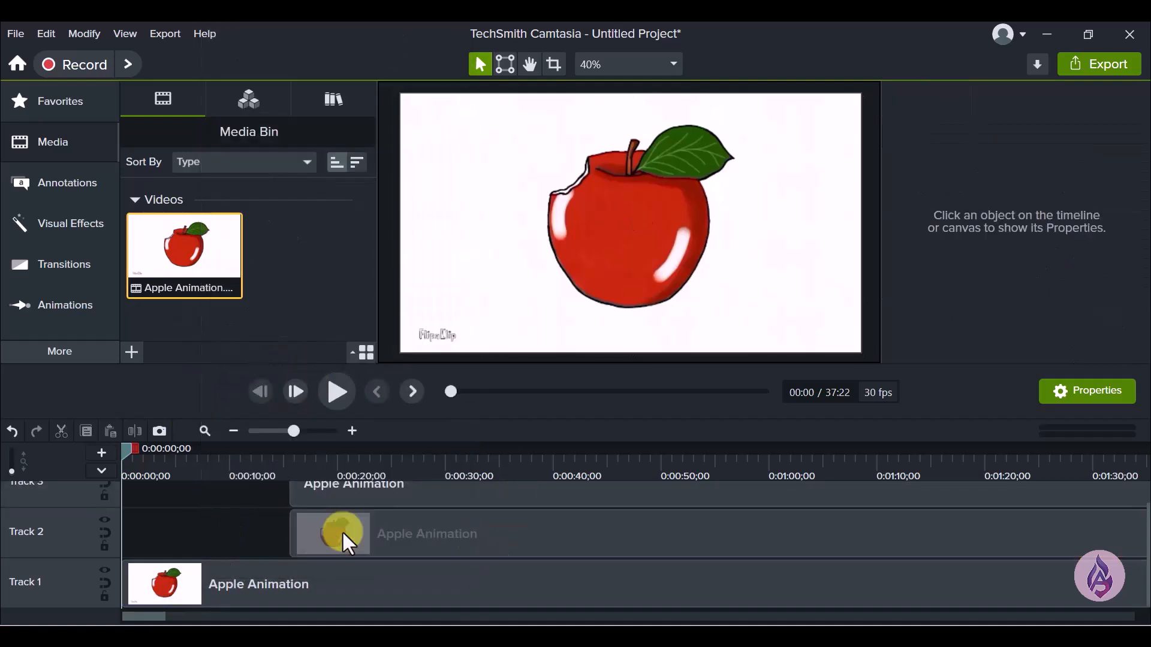
{"action": "scroll", "coordinate": [343, 533], "scroll_direction": "up", "scroll_amount": 1}
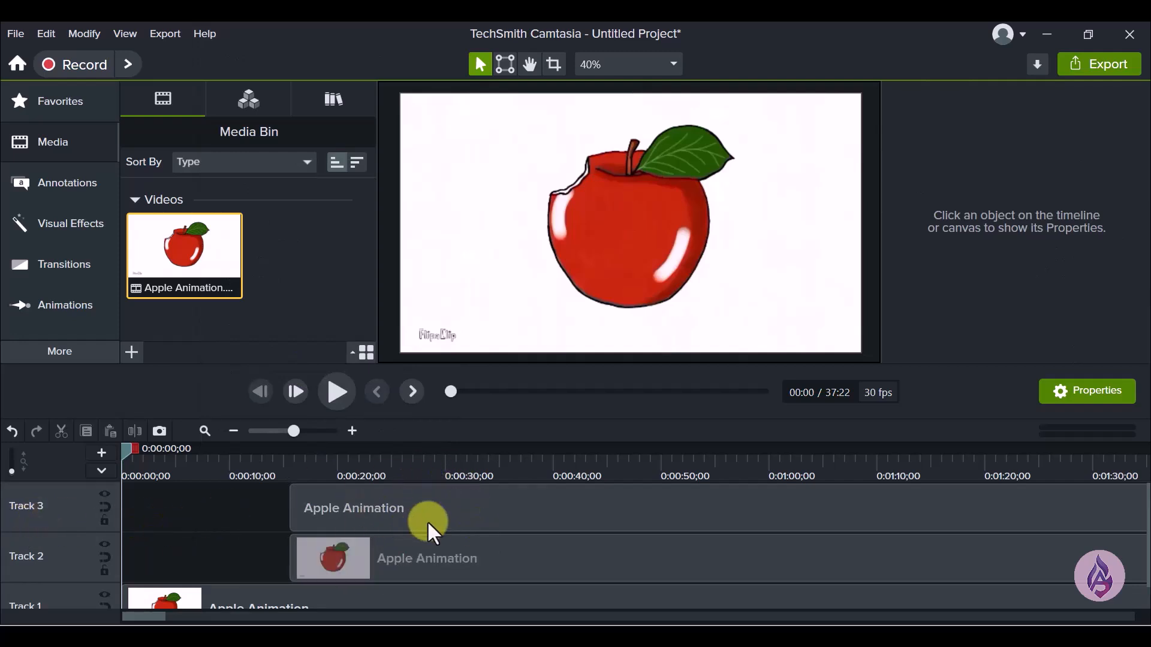
{"action": "scroll", "coordinate": [358, 495], "scroll_direction": "down", "scroll_amount": 1}
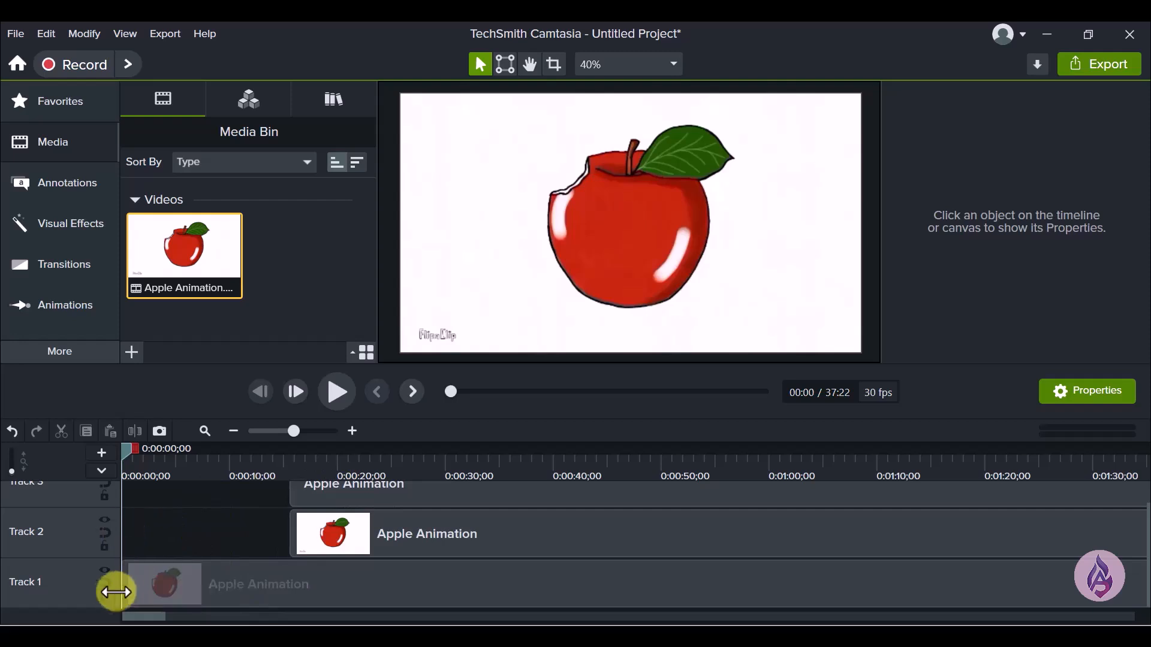
Turn Track 2 off and back on to toggle the visibility of its media.
{"action": "left_click", "coordinate": [106, 521]}
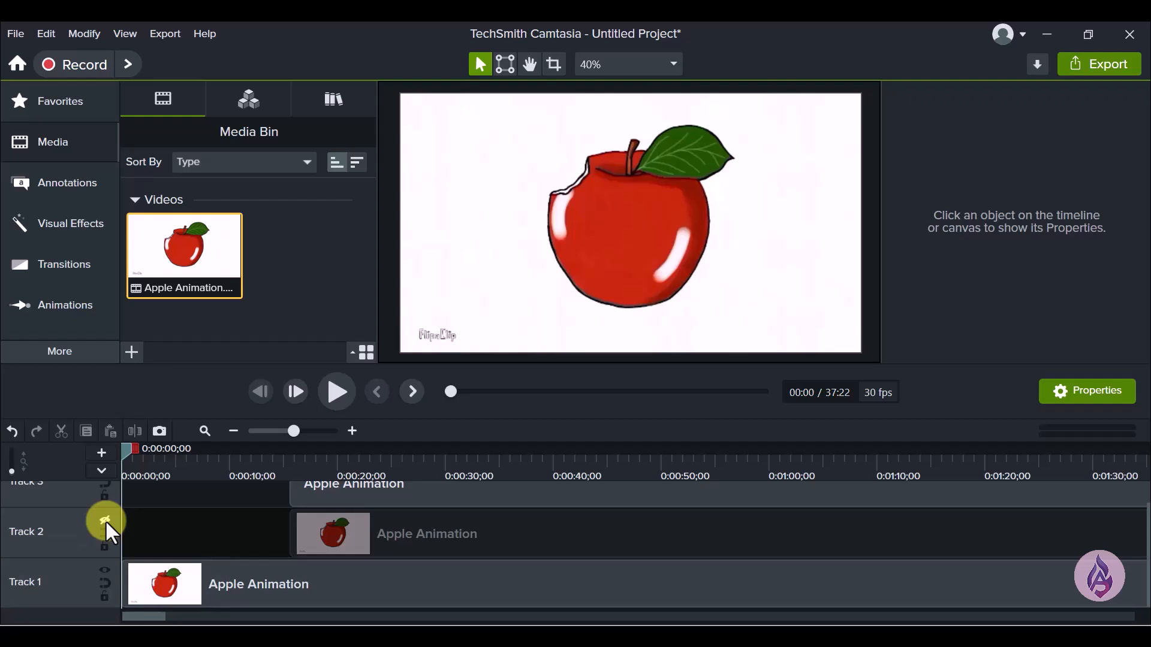
{"action": "left_click", "coordinate": [105, 520]}
{"action": "left_click", "coordinate": [107, 521]}
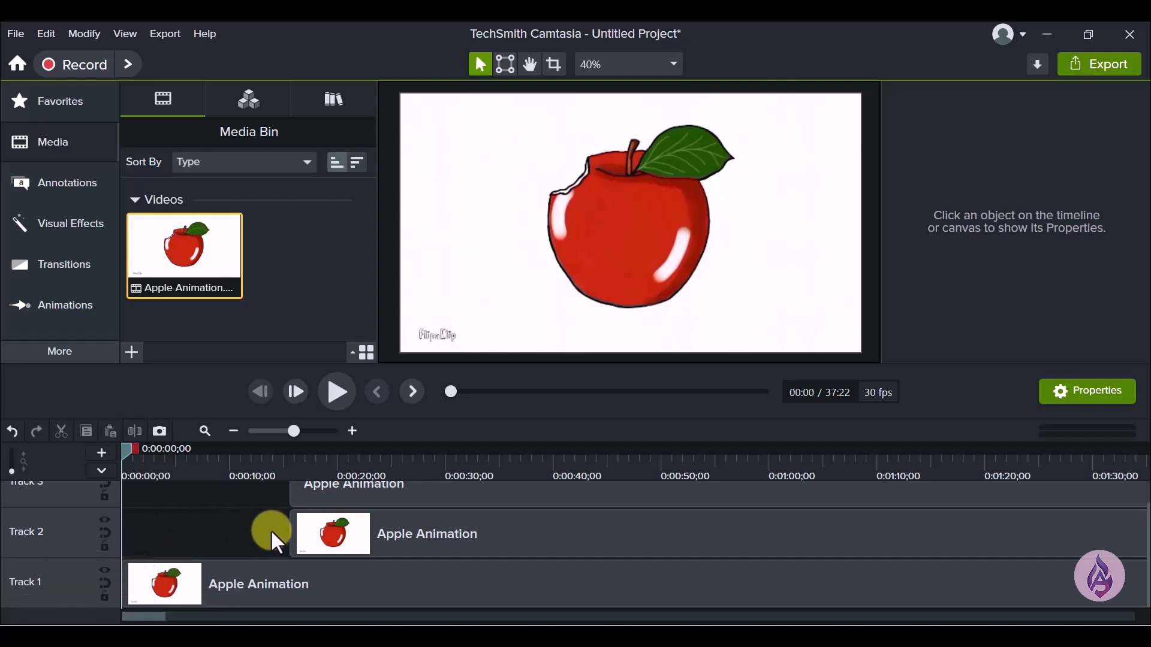
Enable magnetic track on Track 2 to close the gap before its clip, and try moving the clip.
{"action": "left_click_drag", "start_coordinate": [300, 531], "coordinate": [183, 549]}
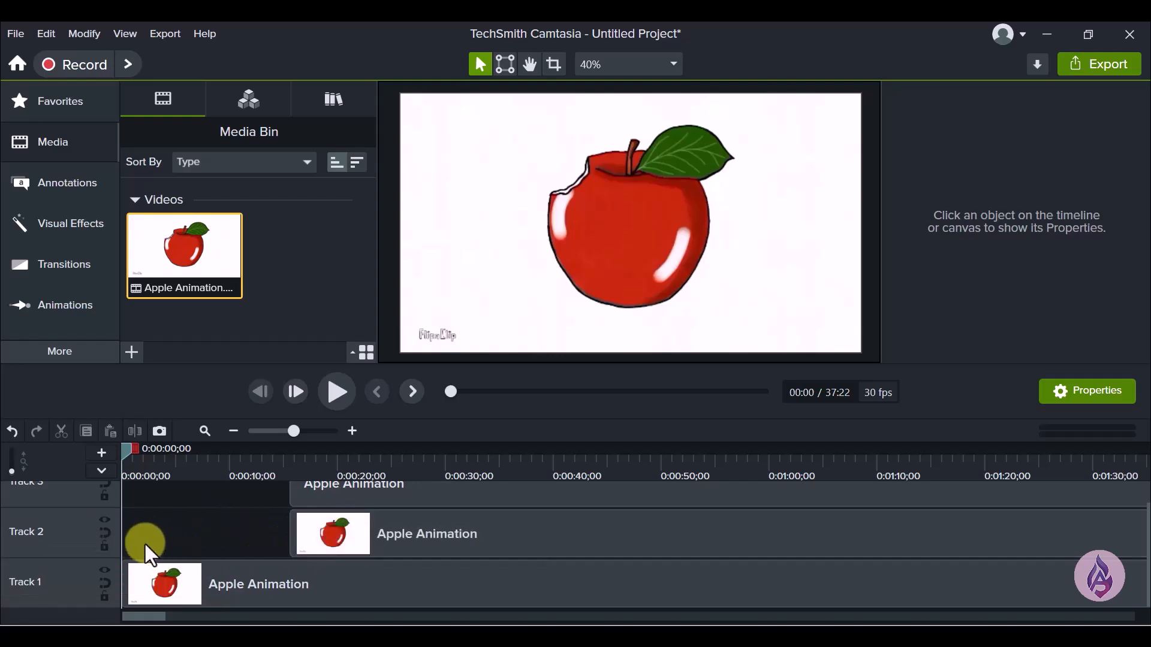
{"action": "left_click", "coordinate": [106, 534]}
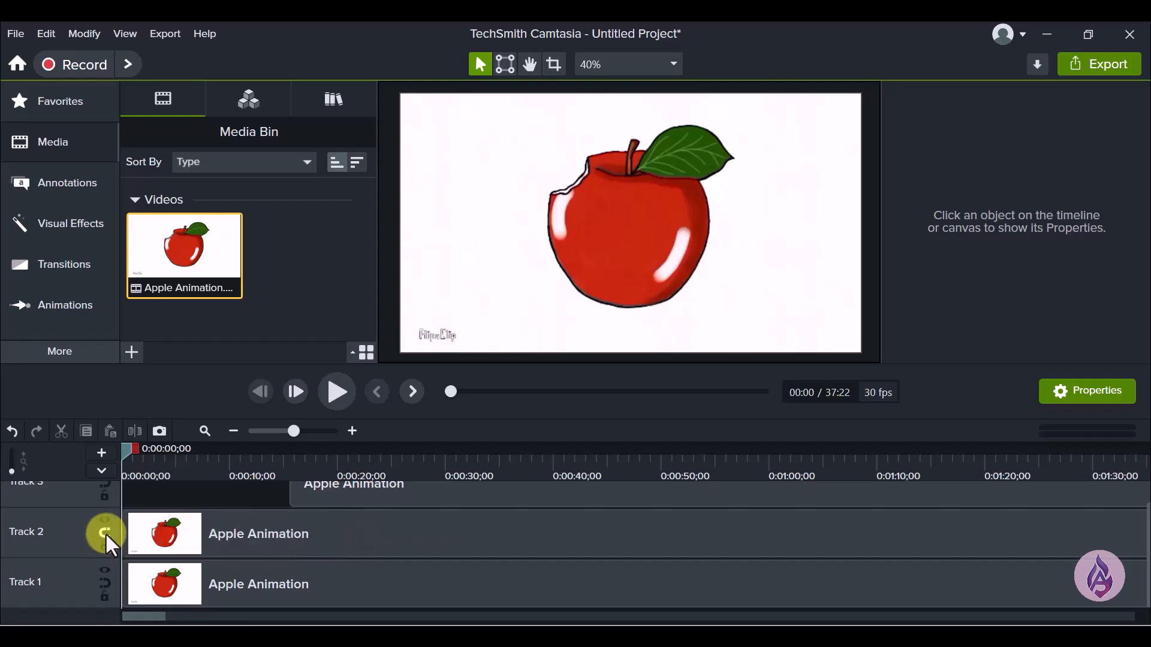
{"action": "left_click_drag", "start_coordinate": [220, 539], "coordinate": [221, 543]}
{"action": "left_click_drag", "start_coordinate": [314, 539], "coordinate": [258, 528]}
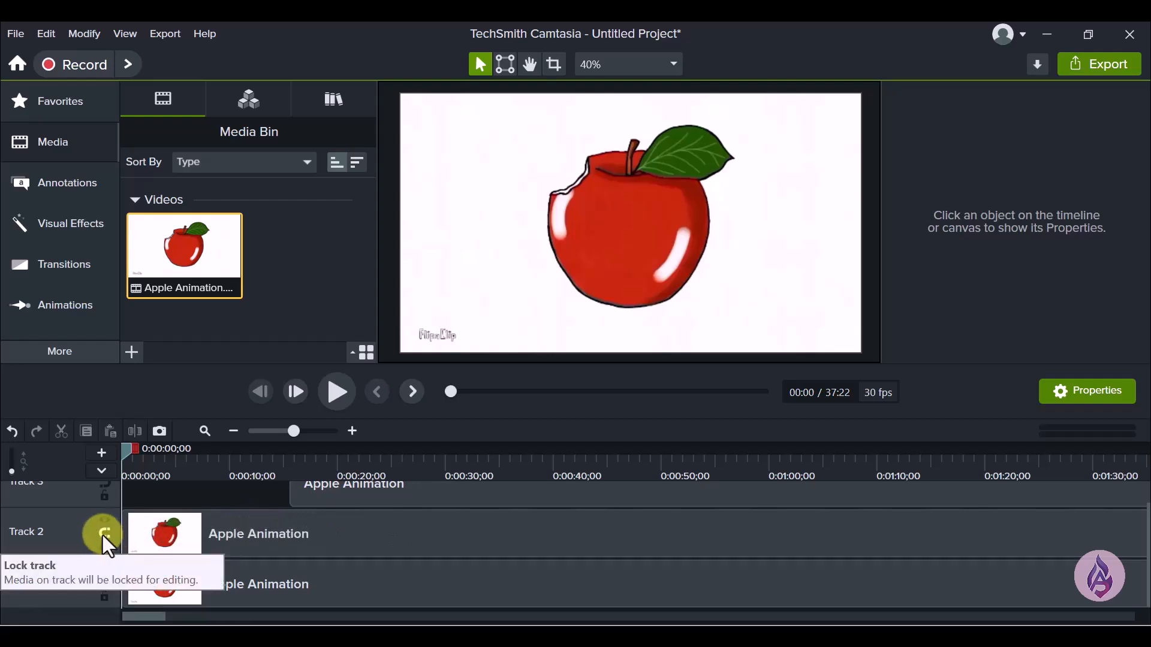
Move the Track 2 clip to start at about 13 seconds, and lock and unlock Track 2.
{"action": "left_click_drag", "start_coordinate": [168, 528], "coordinate": [304, 543]}
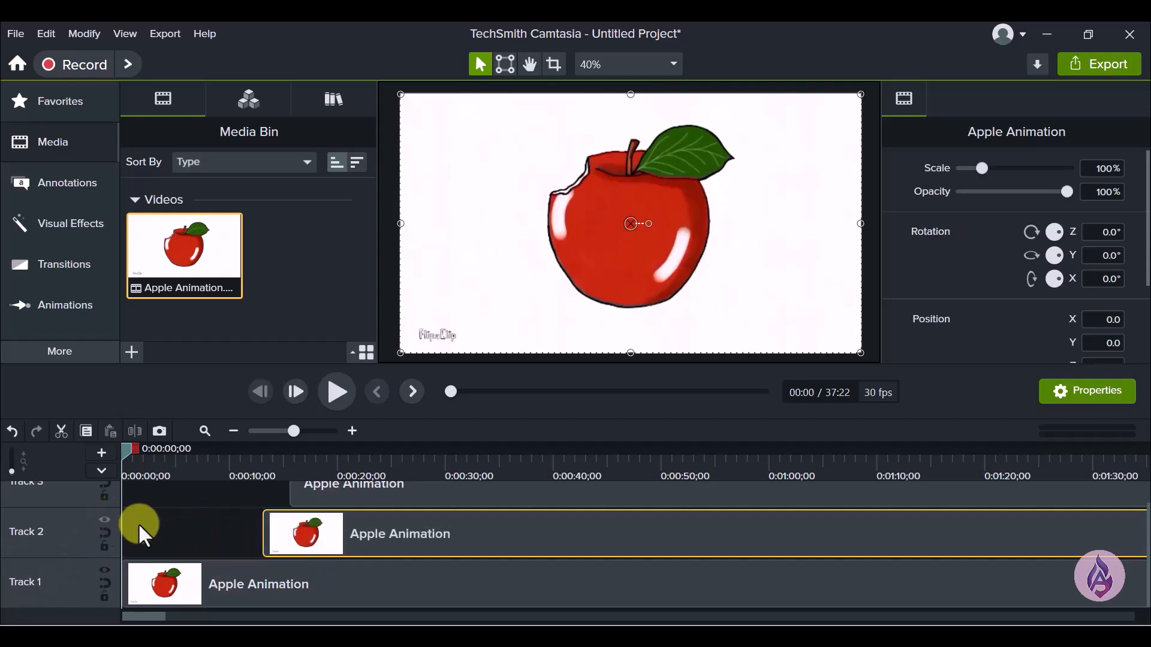
{"action": "left_click", "coordinate": [475, 519]}
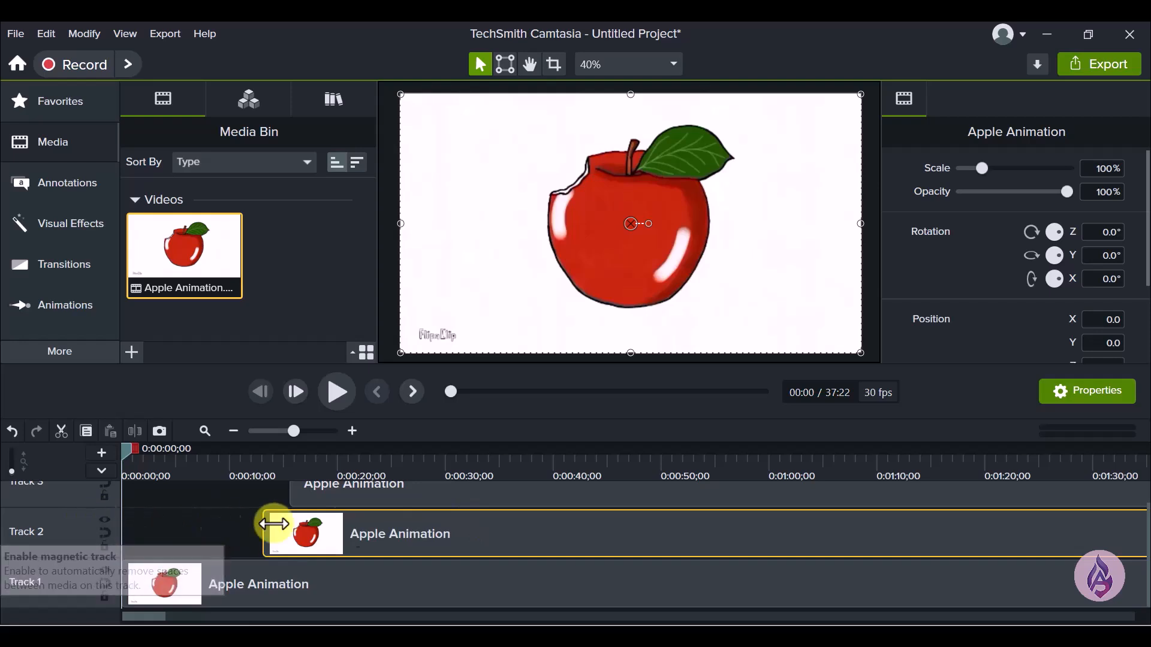
{"action": "left_click", "coordinate": [106, 549]}
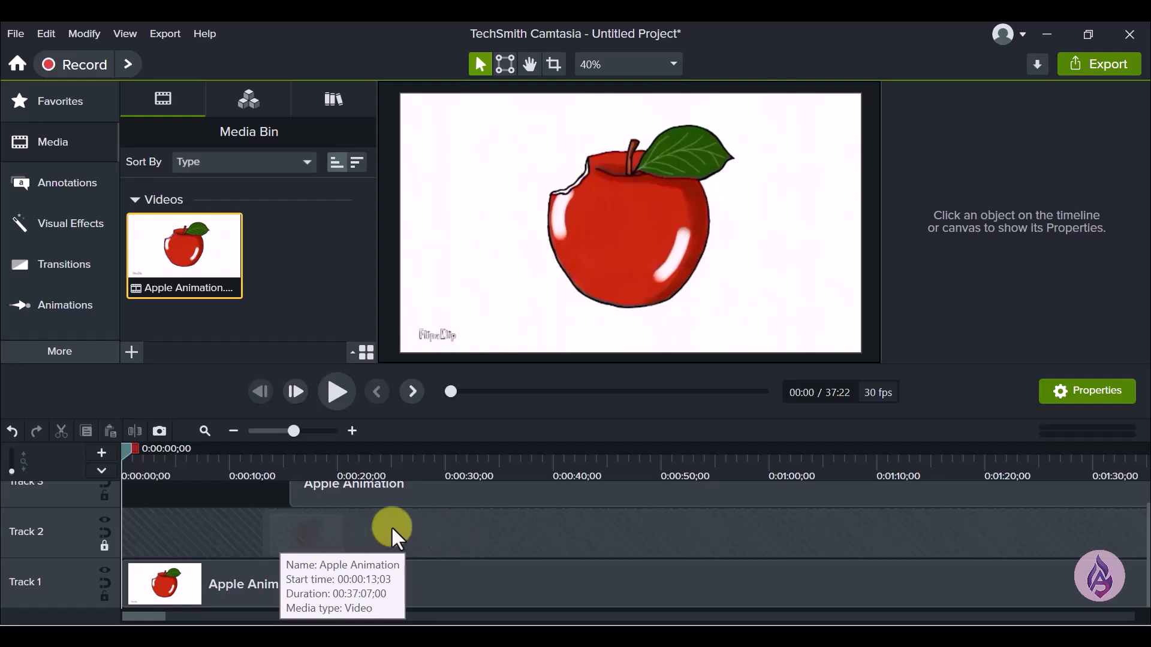
{"action": "left_click", "coordinate": [102, 545]}
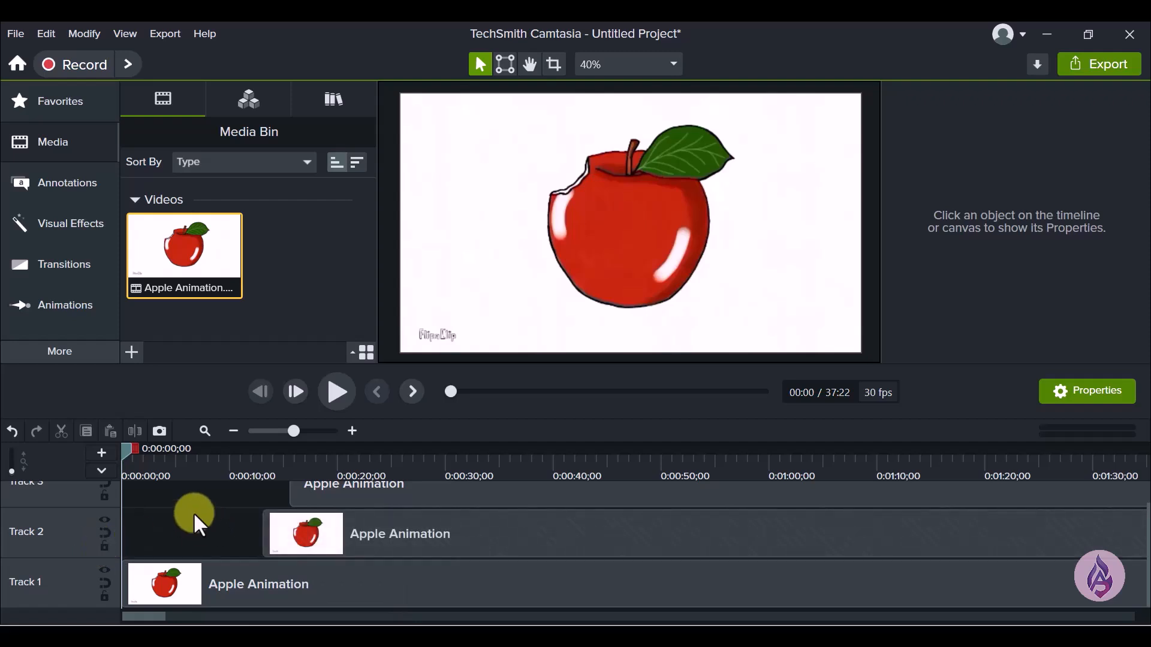
Undo the recent timeline changes back to before the second Apple Animation clip was added.
{"action": "left_click", "coordinate": [15, 431]}
{"action": "left_click", "coordinate": [15, 430]}
{"action": "left_click", "coordinate": [16, 431]}
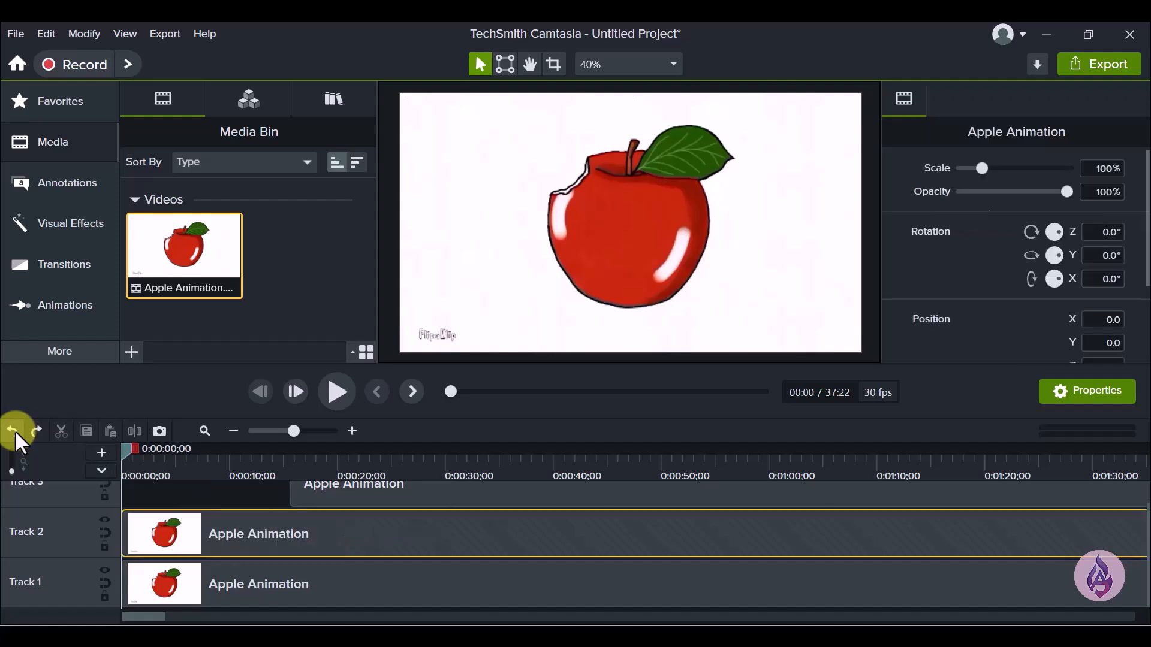
{"action": "left_click", "coordinate": [15, 430]}
{"action": "left_click", "coordinate": [16, 430]}
{"action": "left_click", "coordinate": [16, 431]}
{"action": "left_click", "coordinate": [16, 431]}
{"action": "left_click", "coordinate": [15, 430]}
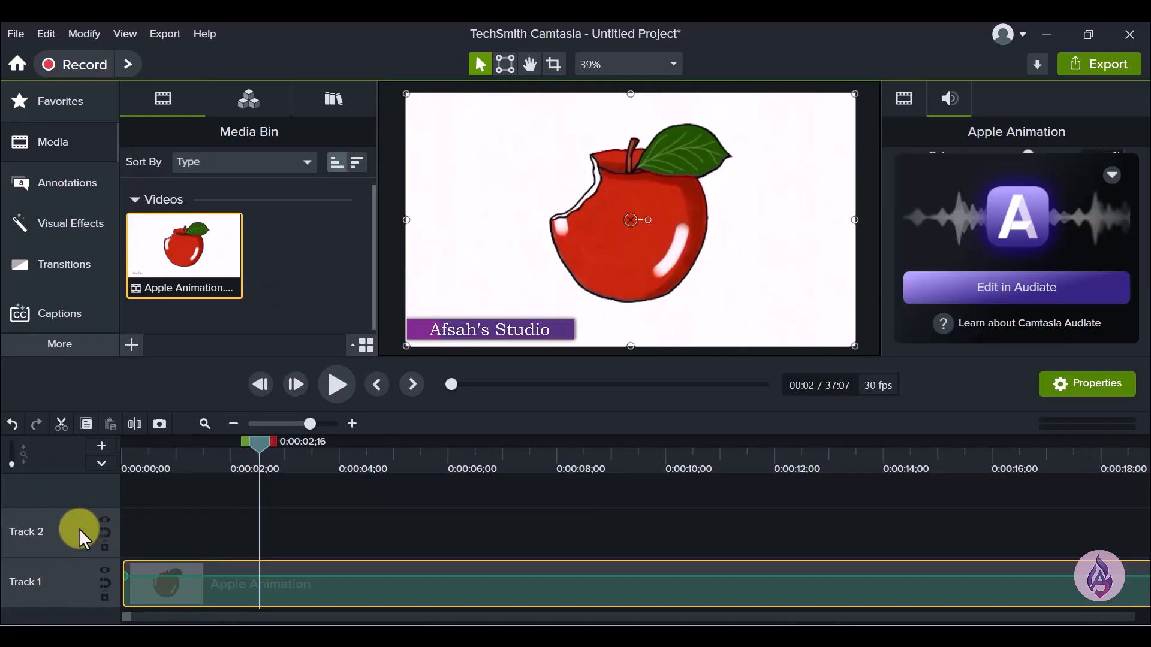
Add three empty tracks to the timeline and set the playhead at 0:00:02;22.
{"action": "left_click", "coordinate": [103, 444]}
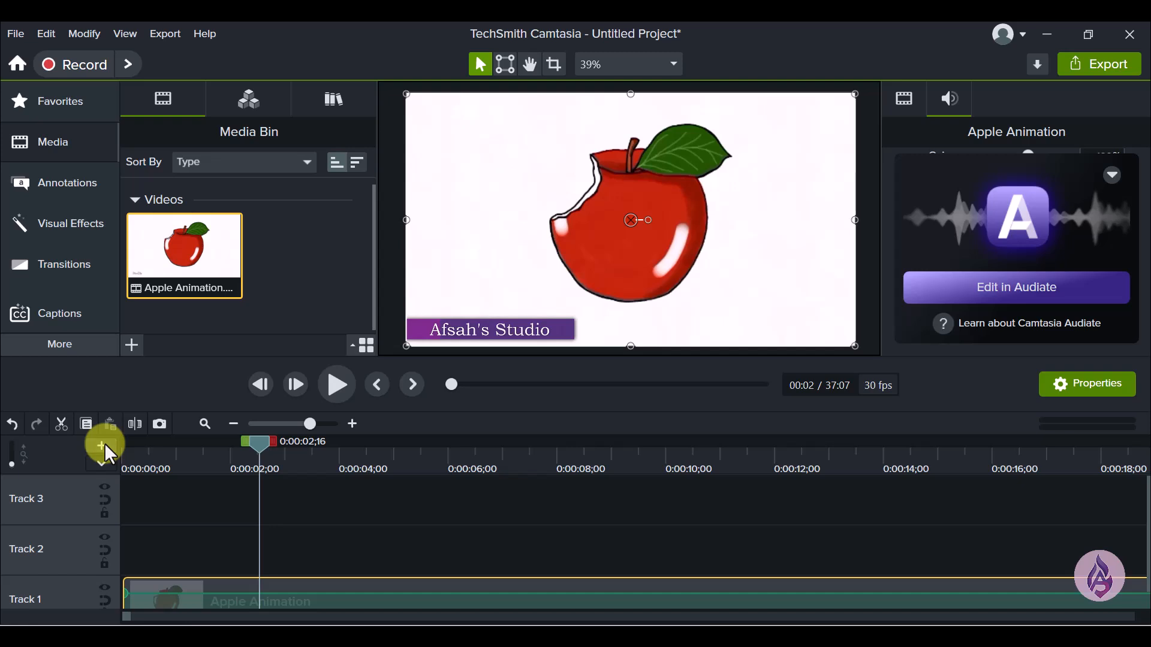
{"action": "left_click", "coordinate": [103, 444]}
{"action": "left_click", "coordinate": [103, 445]}
{"action": "left_click_drag", "start_coordinate": [258, 445], "coordinate": [108, 448]}
{"action": "scroll", "coordinate": [333, 543], "scroll_direction": "down", "scroll_amount": 2}
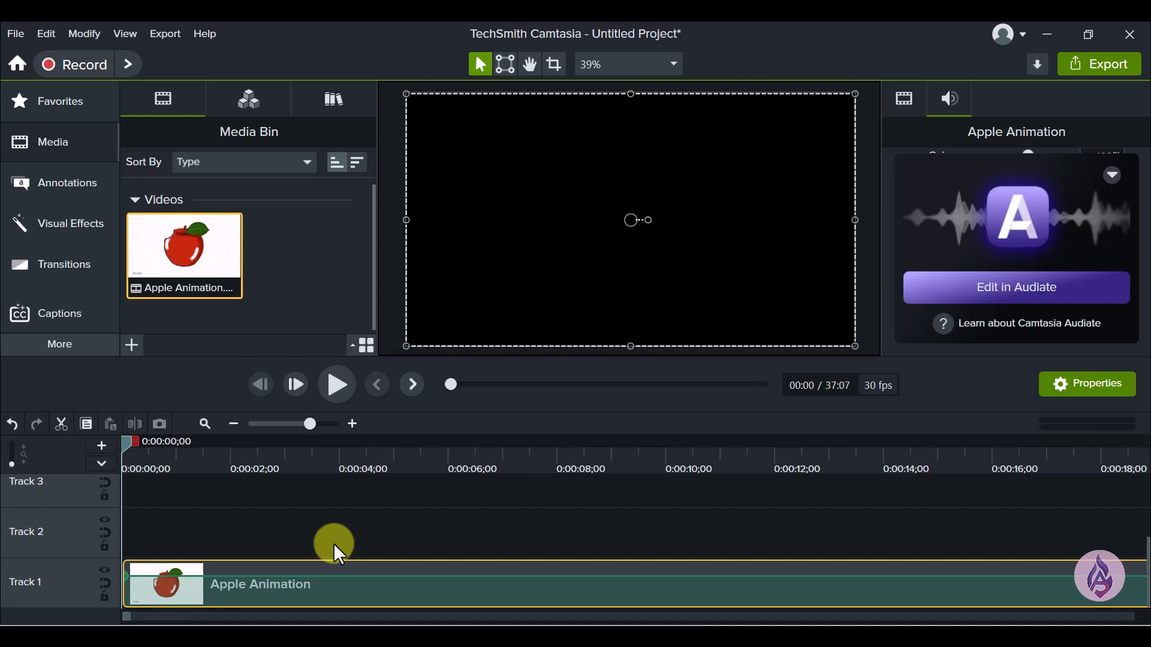
{"action": "left_click", "coordinate": [334, 543]}
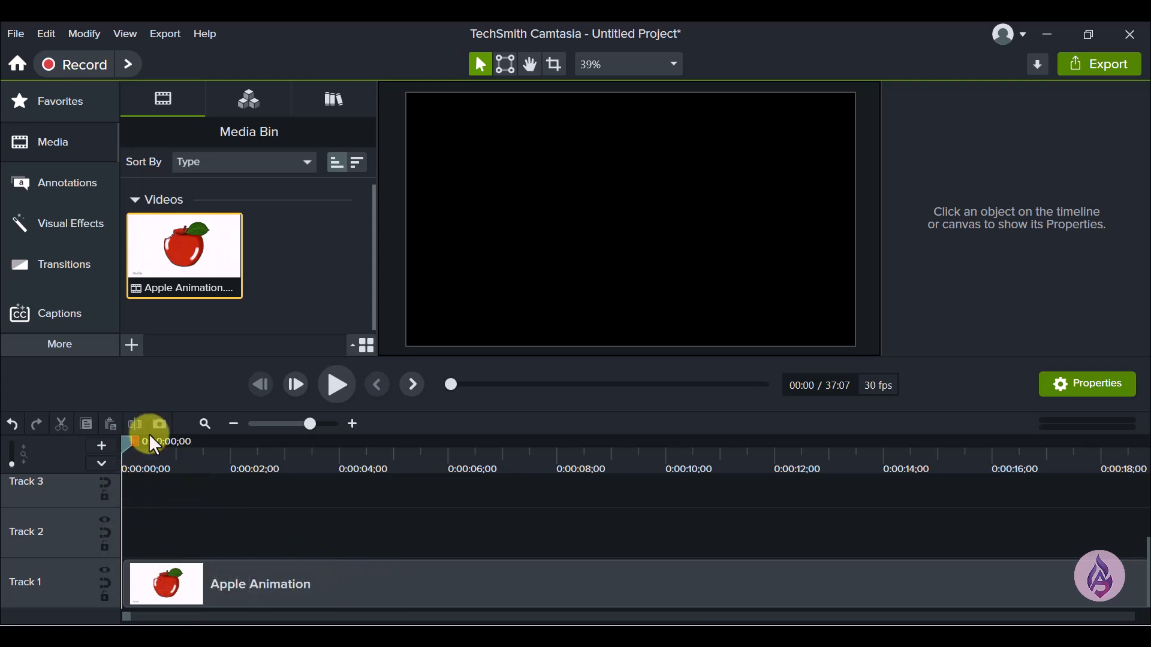
{"action": "left_click_drag", "start_coordinate": [123, 438], "coordinate": [272, 461]}
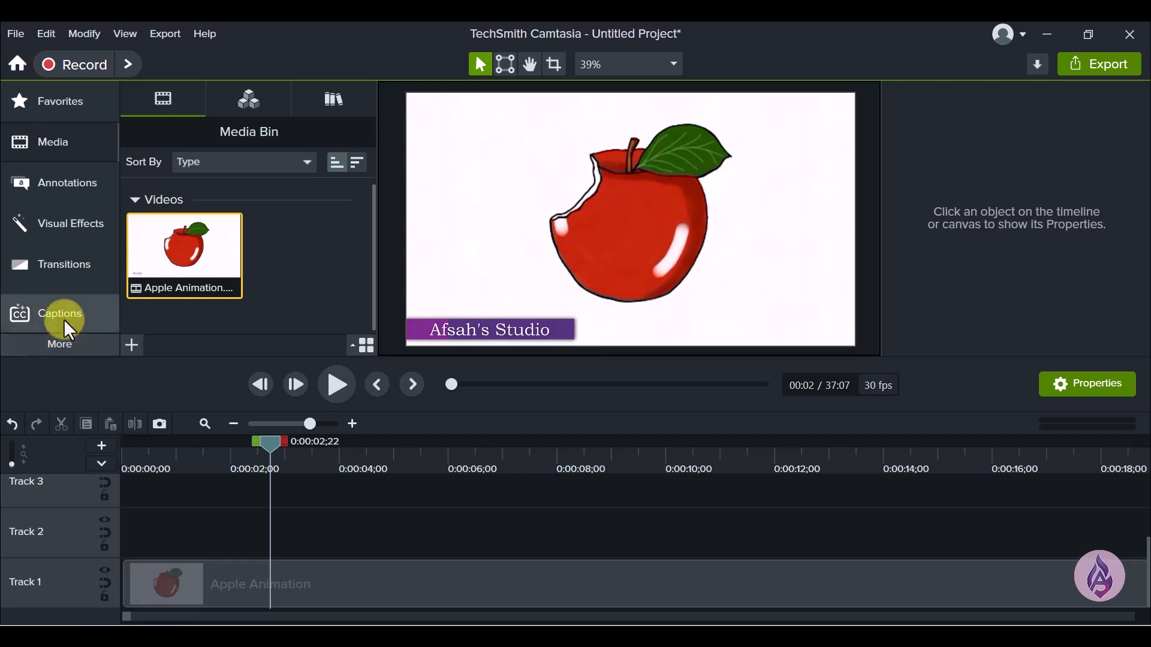
{"action": "left_click", "coordinate": [76, 341]}
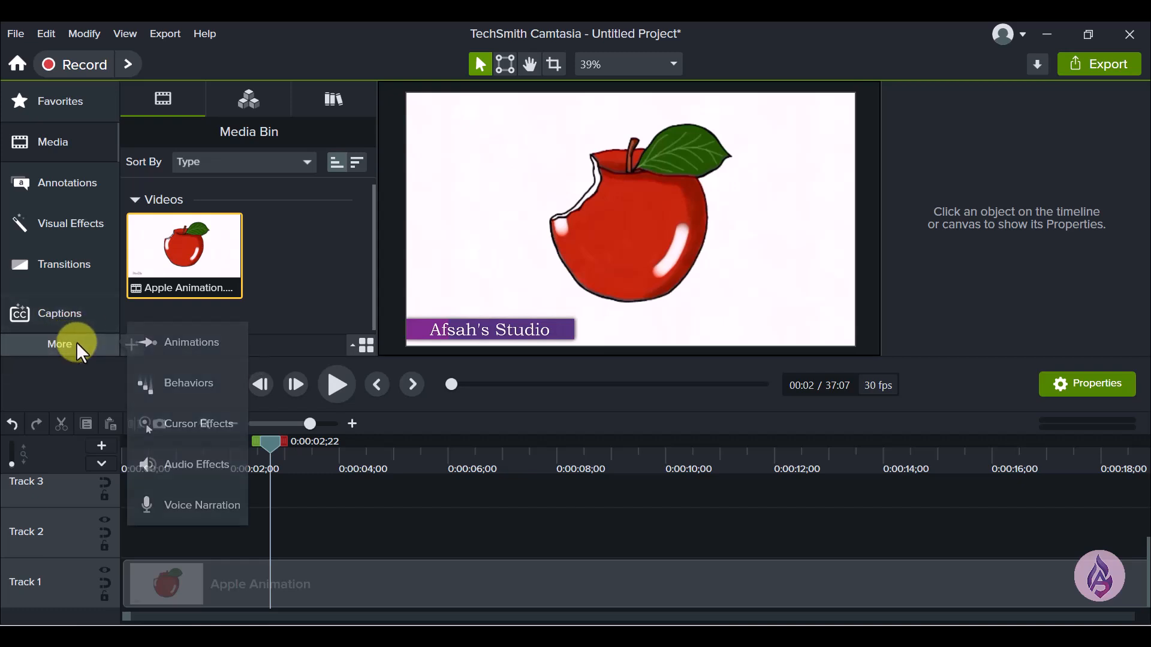
{"action": "left_click", "coordinate": [198, 391]}
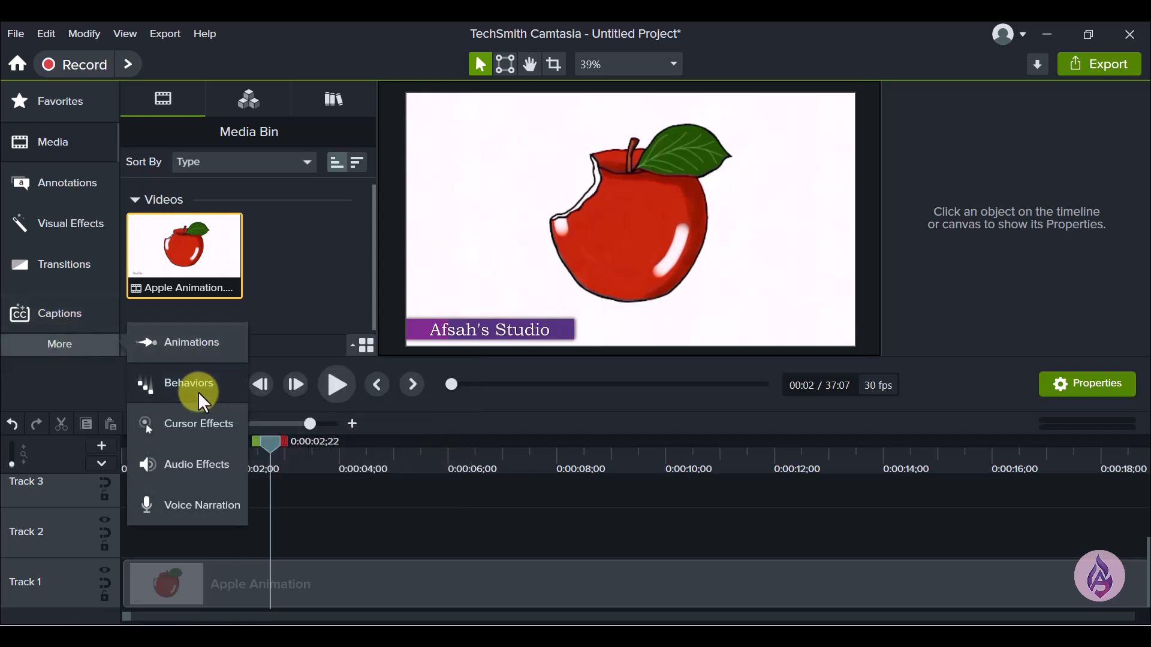
{"action": "left_click", "coordinate": [75, 338]}
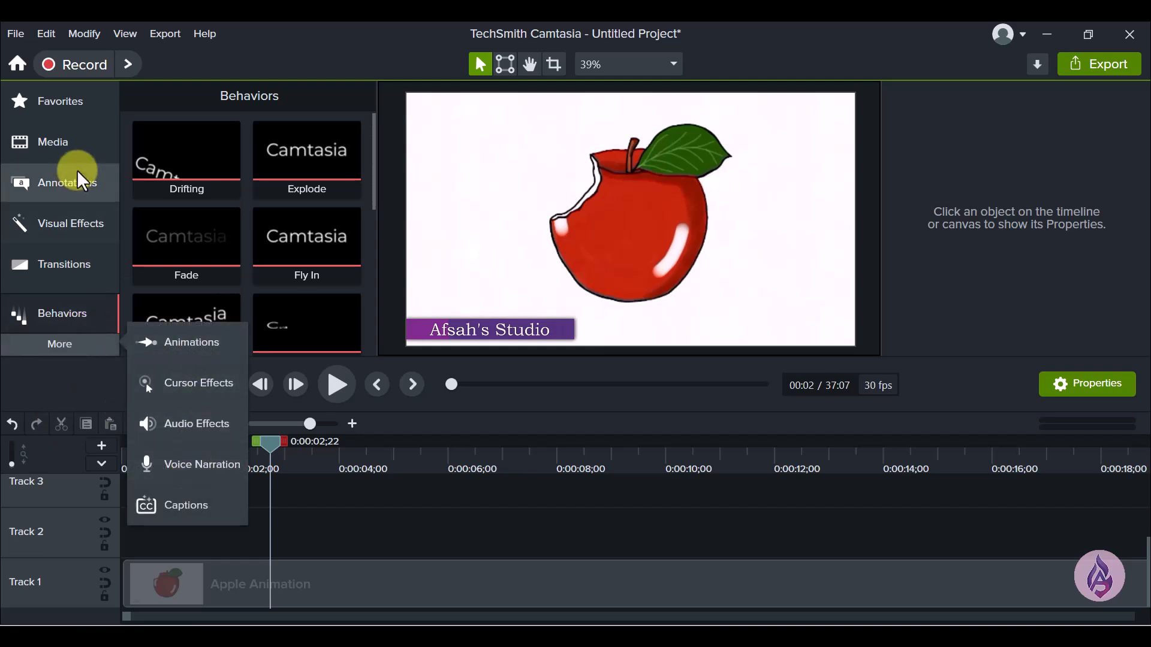
Add the salmon Speech Bubble 2 callout to the canvas, over the apple's upper-left area.
{"action": "left_click", "coordinate": [70, 187]}
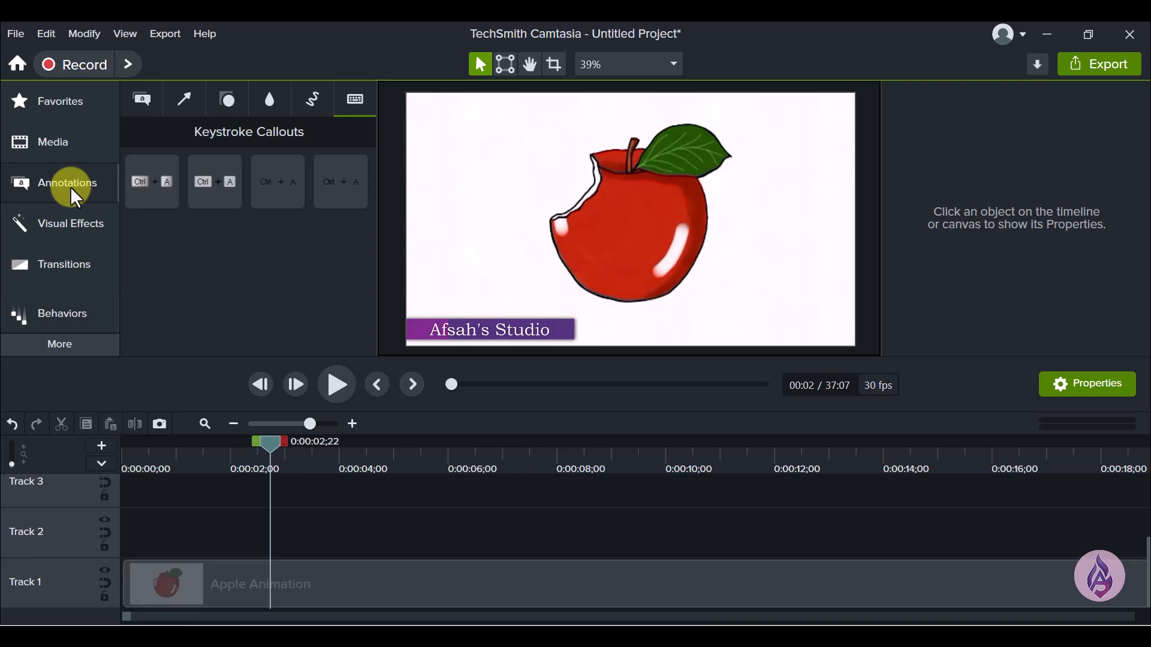
{"action": "left_click", "coordinate": [150, 100]}
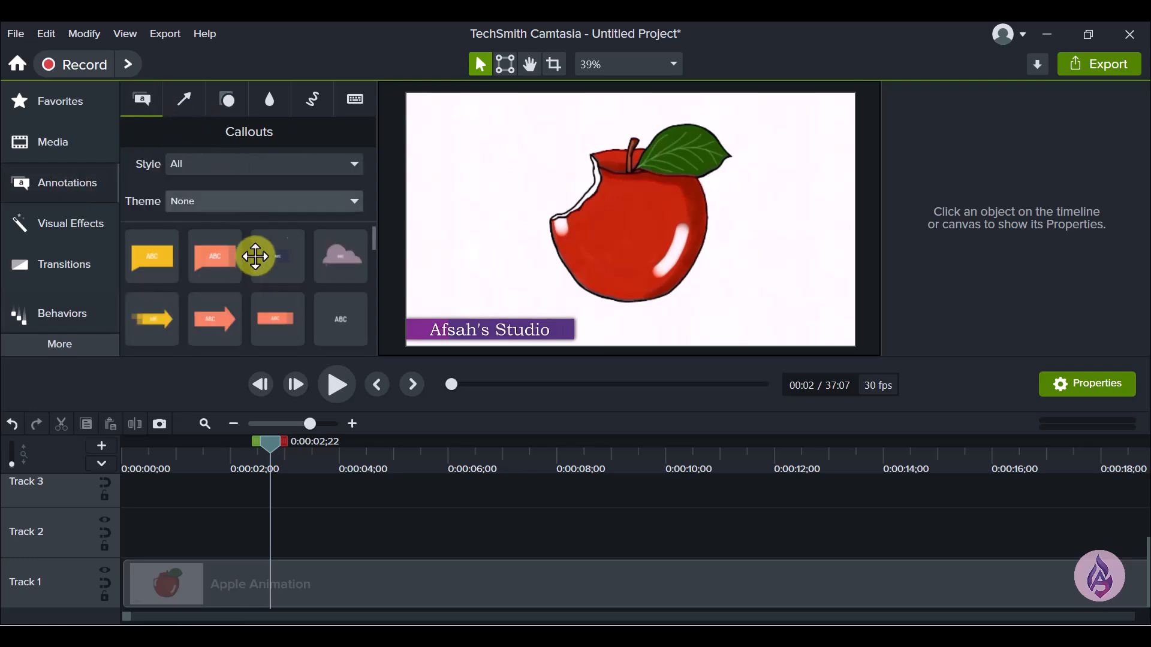
{"action": "left_click_drag", "start_coordinate": [216, 257], "coordinate": [558, 181]}
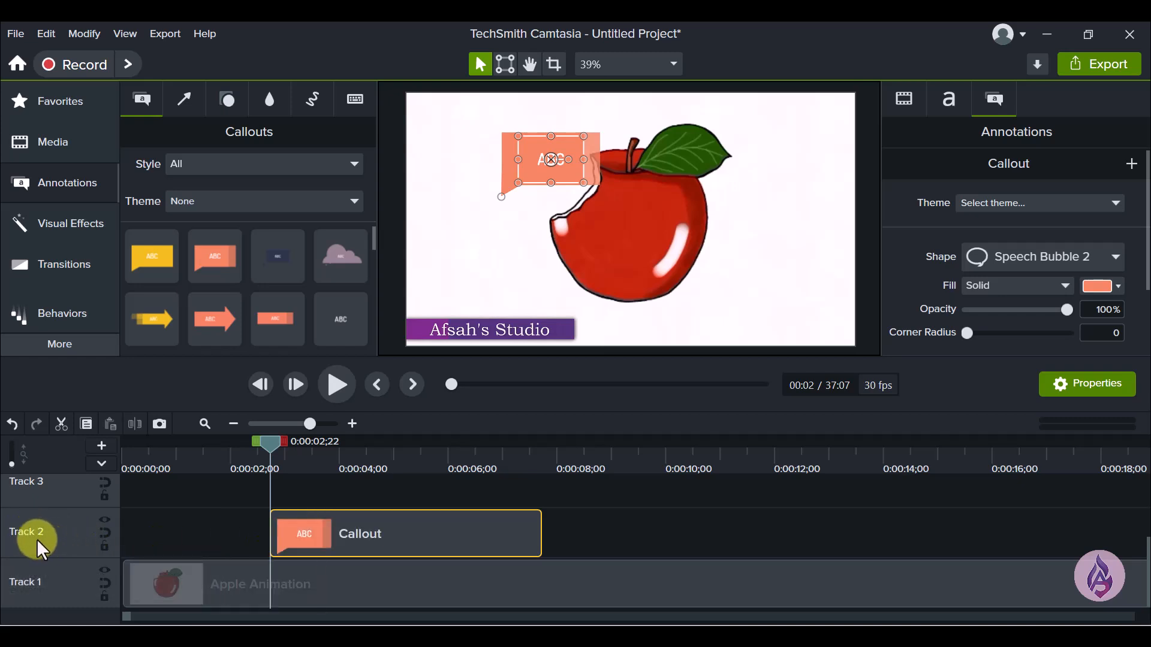
Move the Apple Animation clip from Track 1 to Track 3 above the callout, and return it to Track 1.
{"action": "left_click_drag", "start_coordinate": [209, 581], "coordinate": [213, 487]}
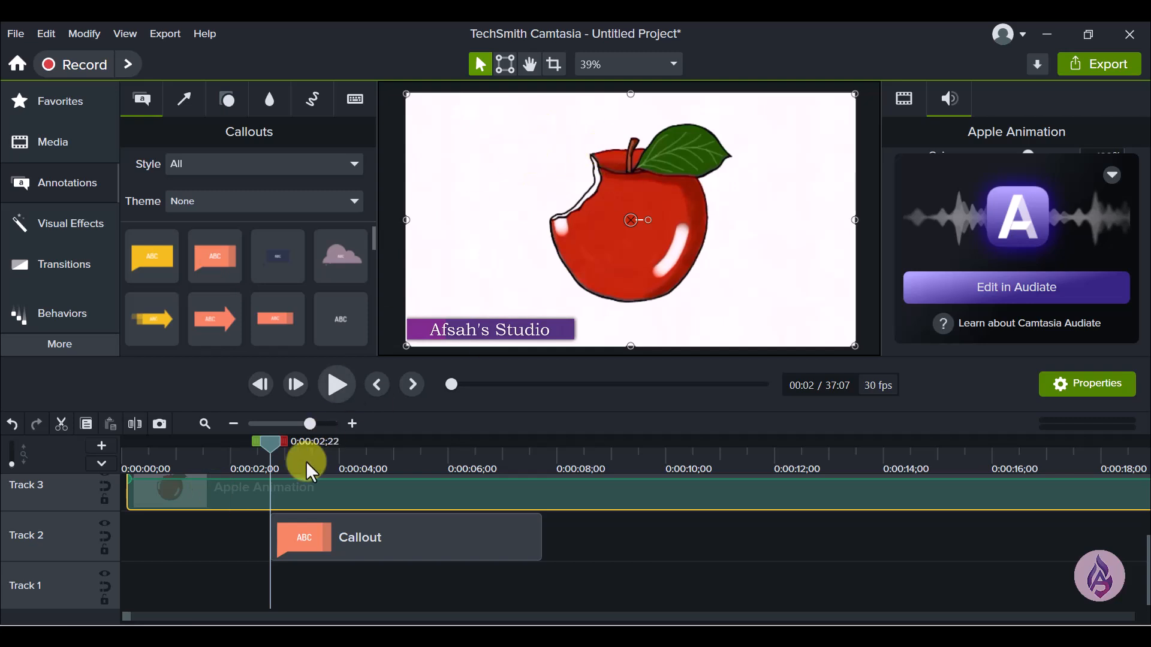
{"action": "left_click_drag", "start_coordinate": [220, 502], "coordinate": [198, 588]}
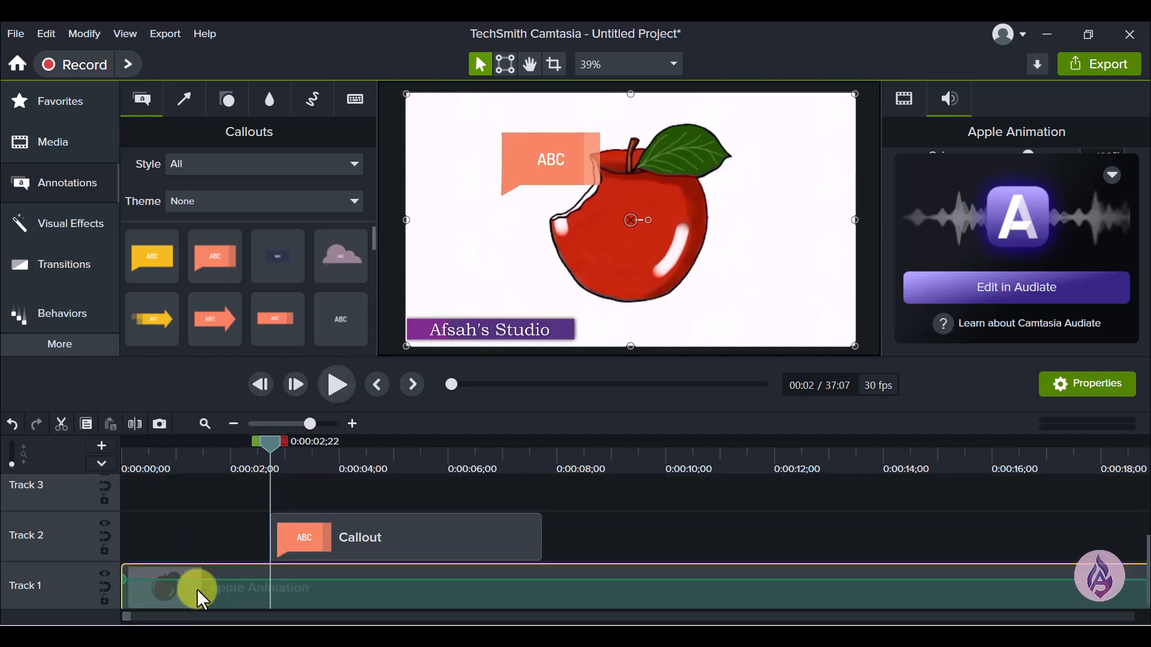
{"action": "right_click", "coordinate": [203, 586]}
{"action": "left_click", "coordinate": [551, 534]}
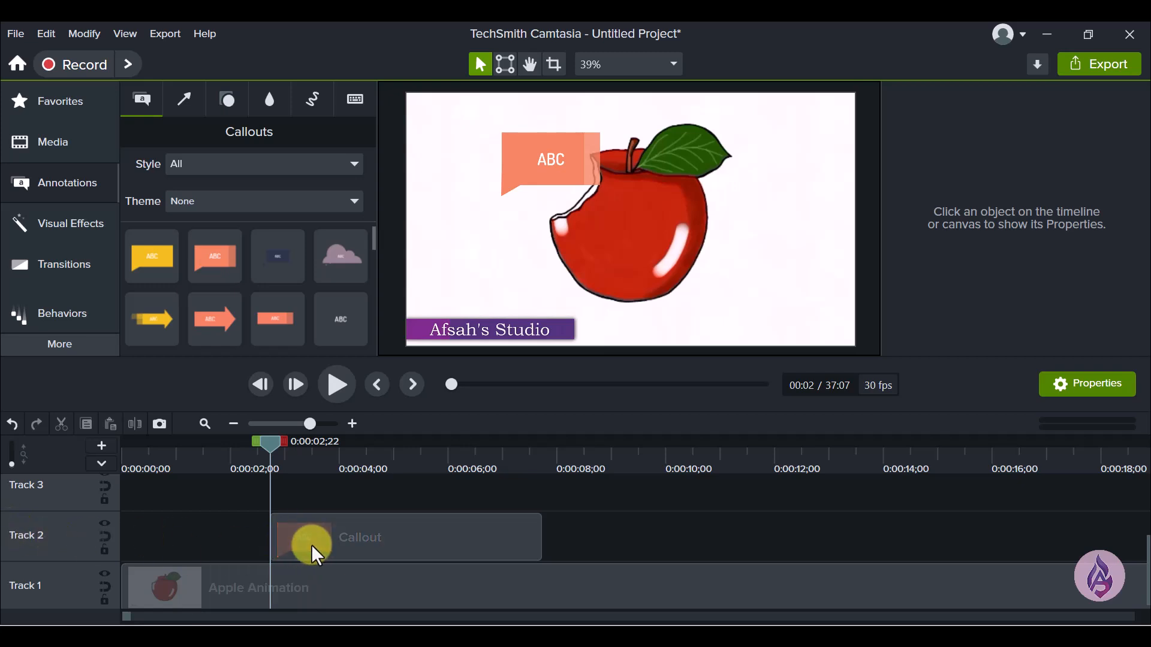
{"action": "scroll", "coordinate": [223, 523], "scroll_direction": "up", "scroll_amount": 2}
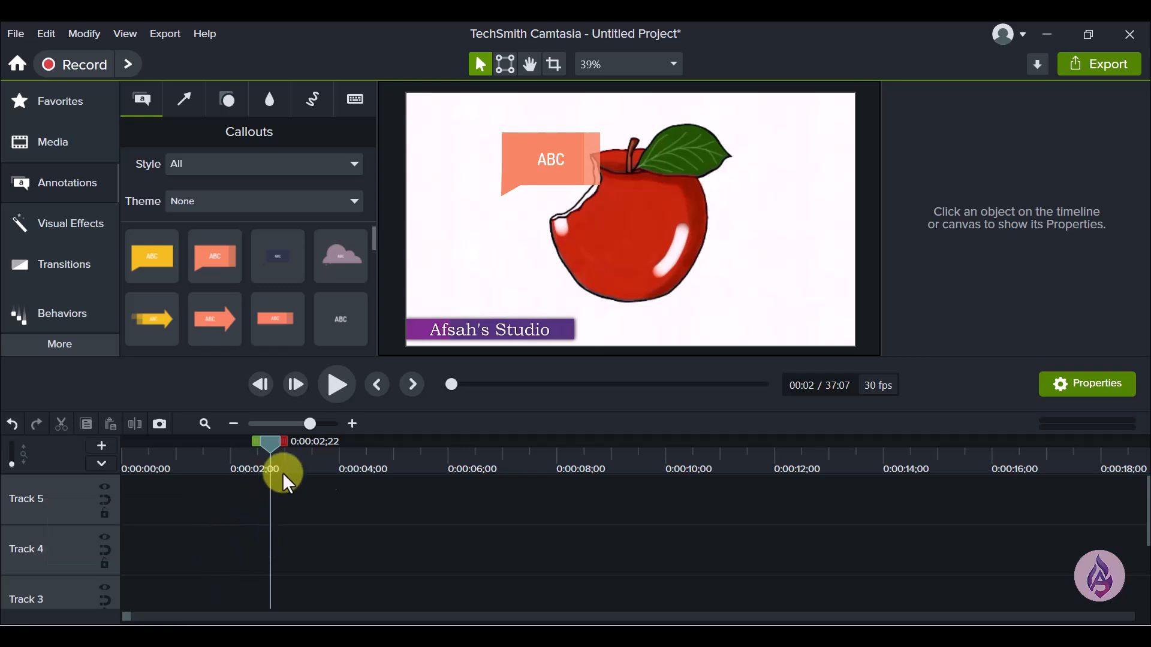
{"action": "scroll", "coordinate": [483, 514], "scroll_direction": "down", "scroll_amount": 2}
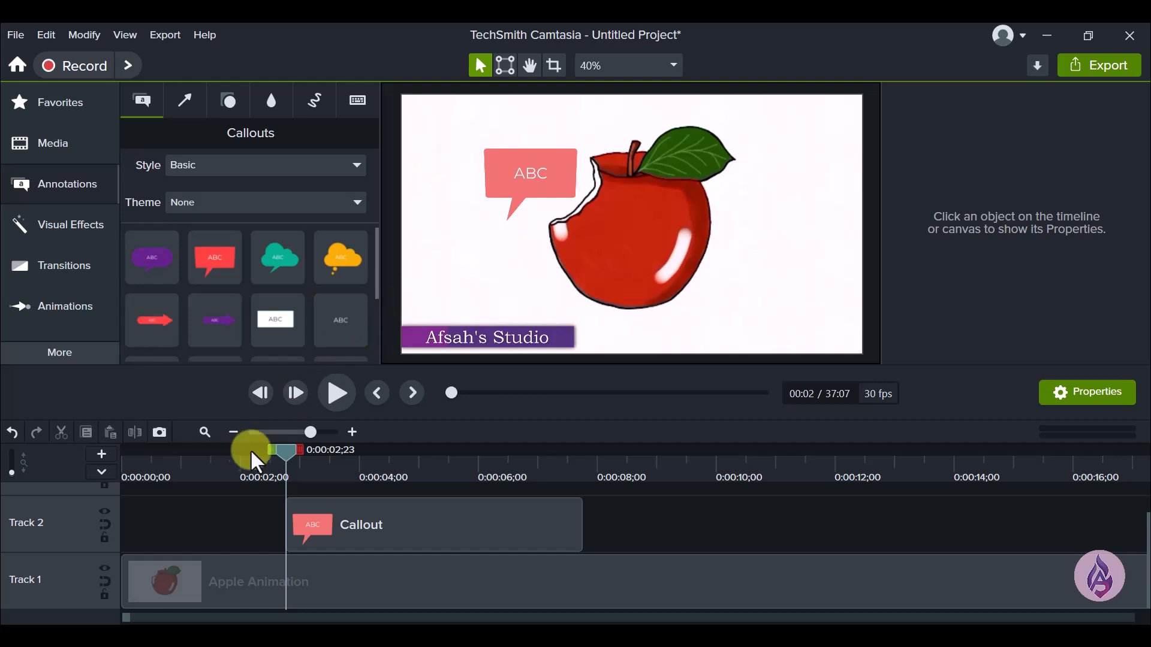
{"action": "right_click", "coordinate": [63, 520]}
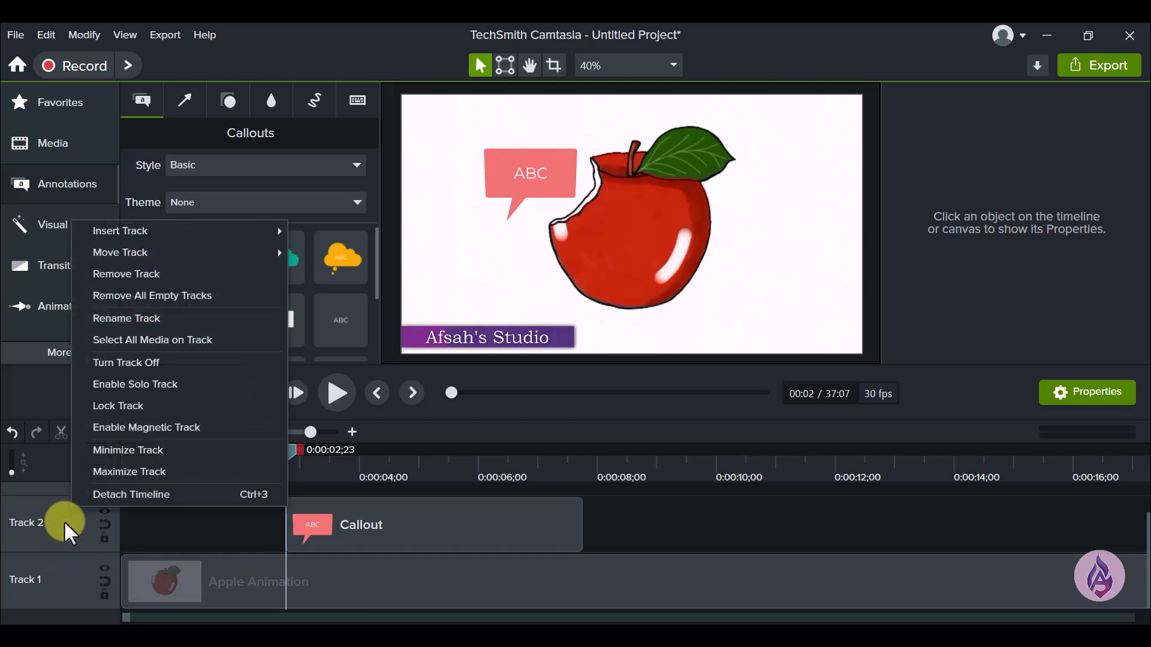
{"action": "left_click", "coordinate": [70, 567]}
{"action": "right_click", "coordinate": [71, 523]}
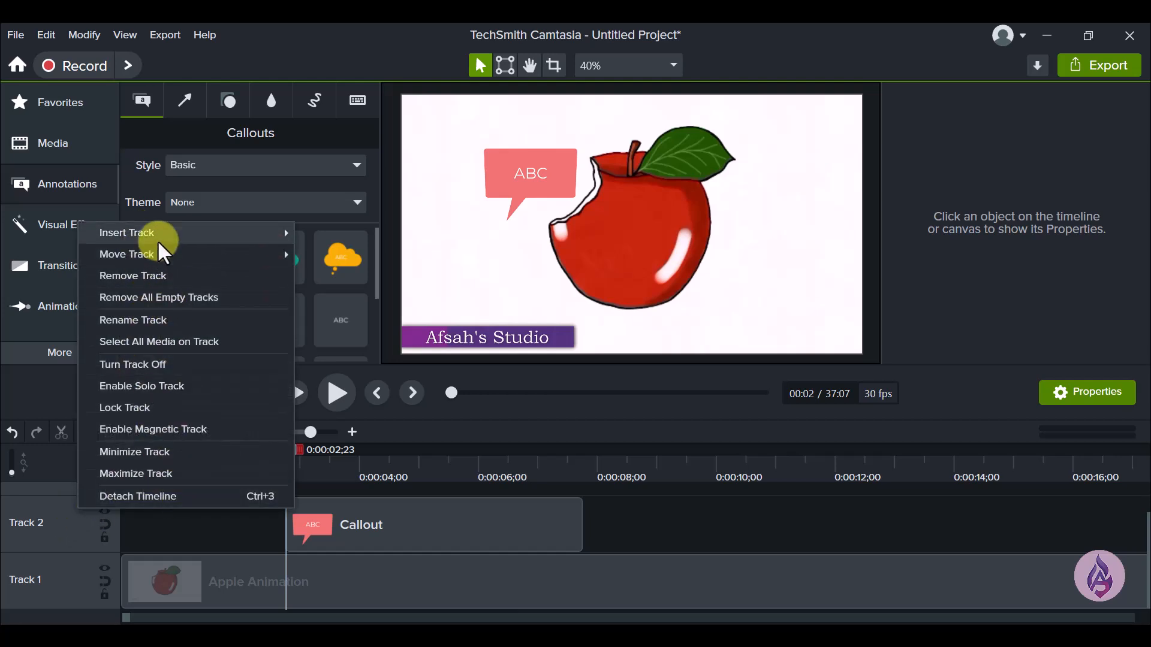
{"action": "mouse_move", "coordinate": [159, 254]}
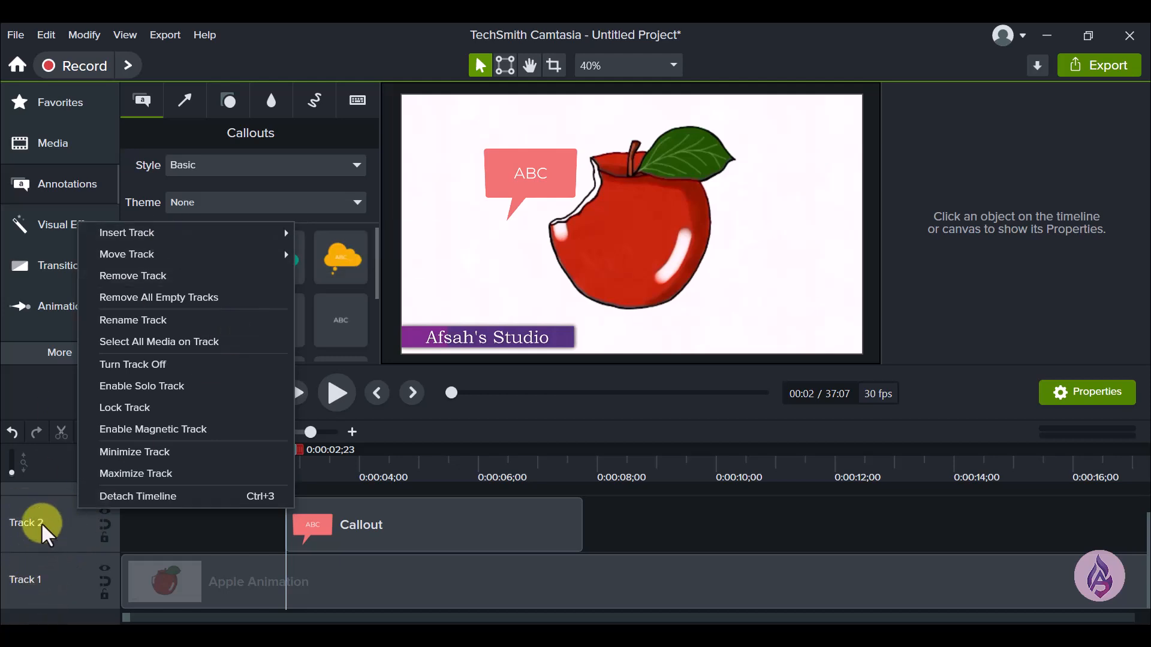
{"action": "left_click", "coordinate": [75, 574]}
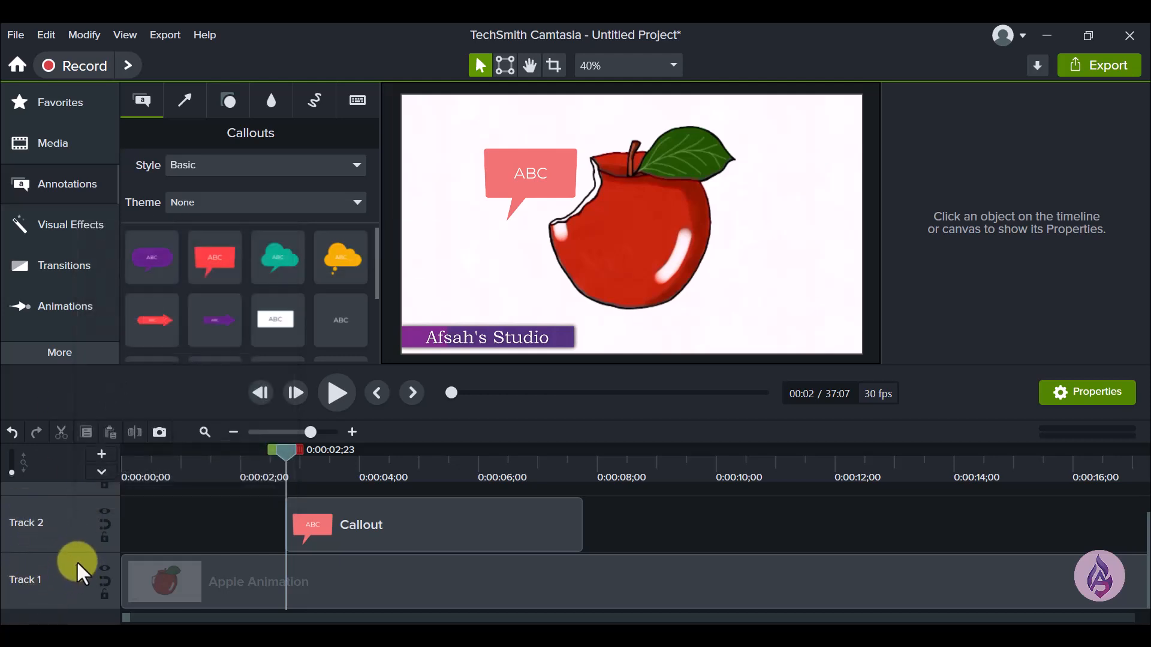
{"action": "right_click", "coordinate": [74, 523]}
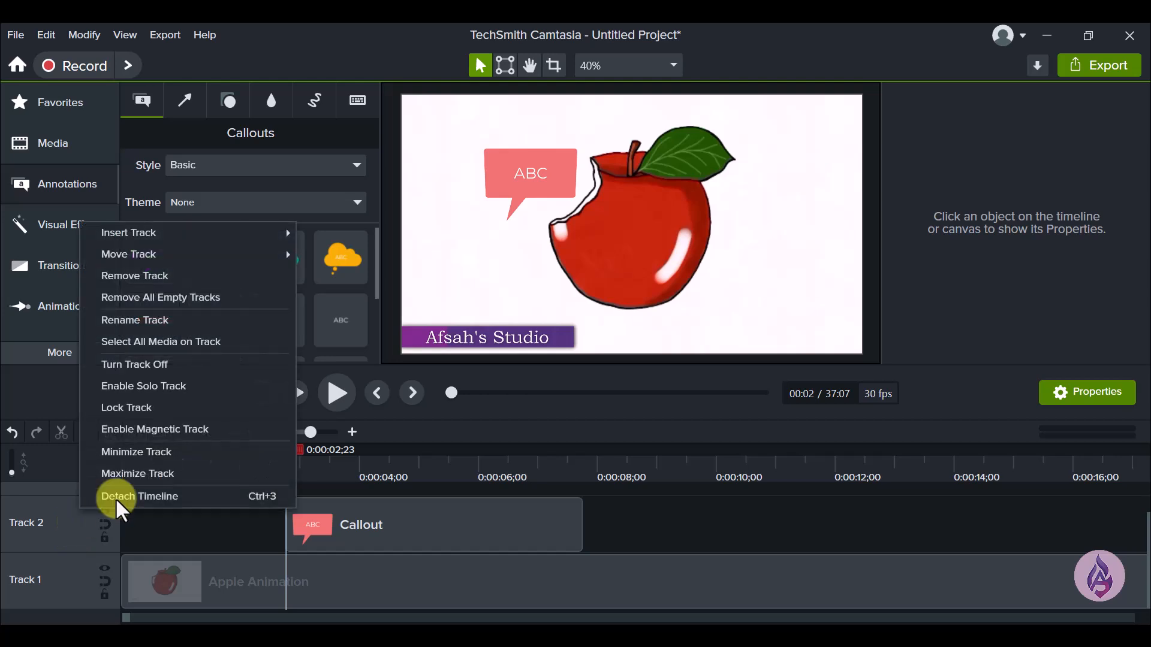
{"action": "mouse_move", "coordinate": [165, 235]}
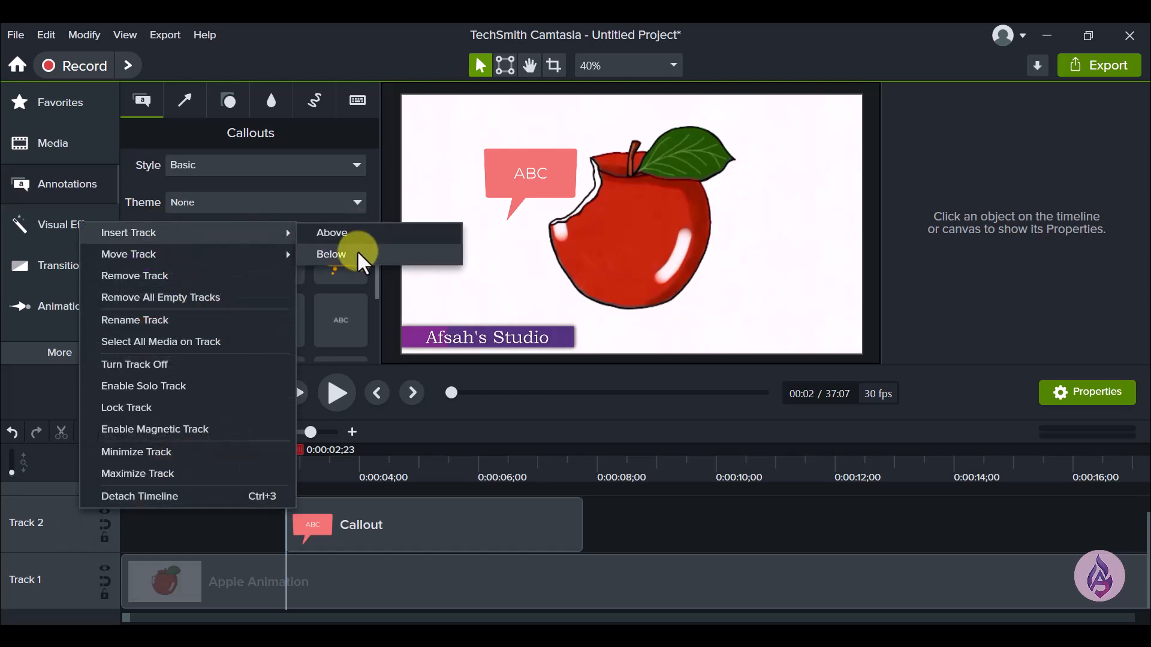
{"action": "left_click", "coordinate": [45, 594]}
{"action": "right_click", "coordinate": [62, 580]}
{"action": "mouse_move", "coordinate": [250, 288]}
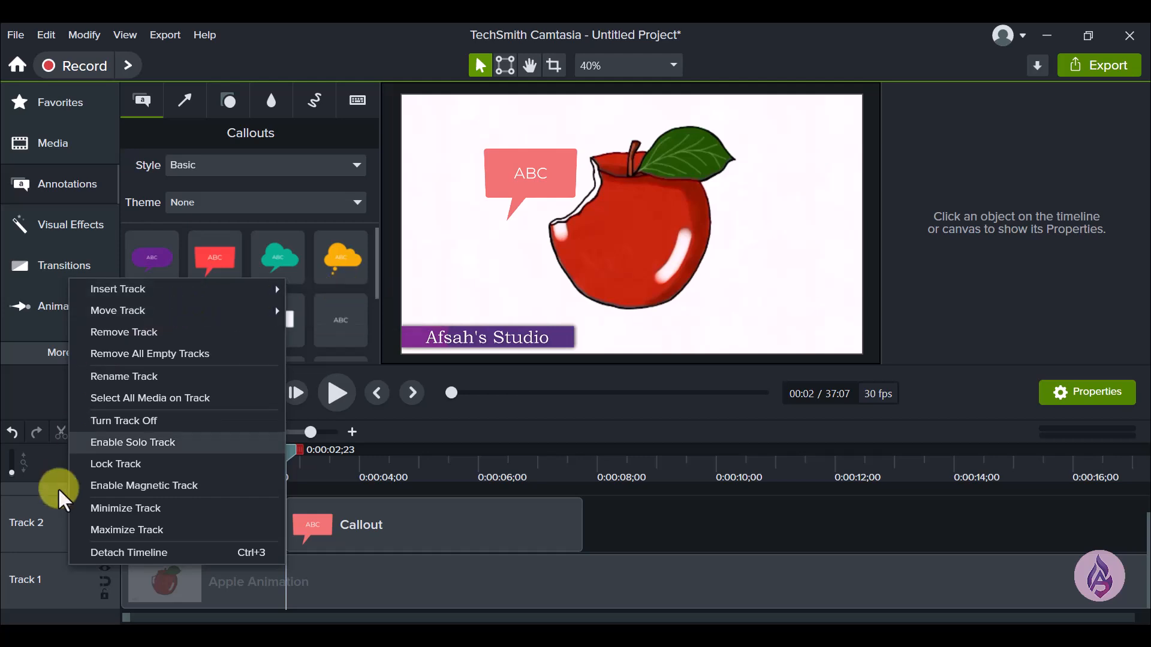
{"action": "left_click", "coordinate": [49, 511]}
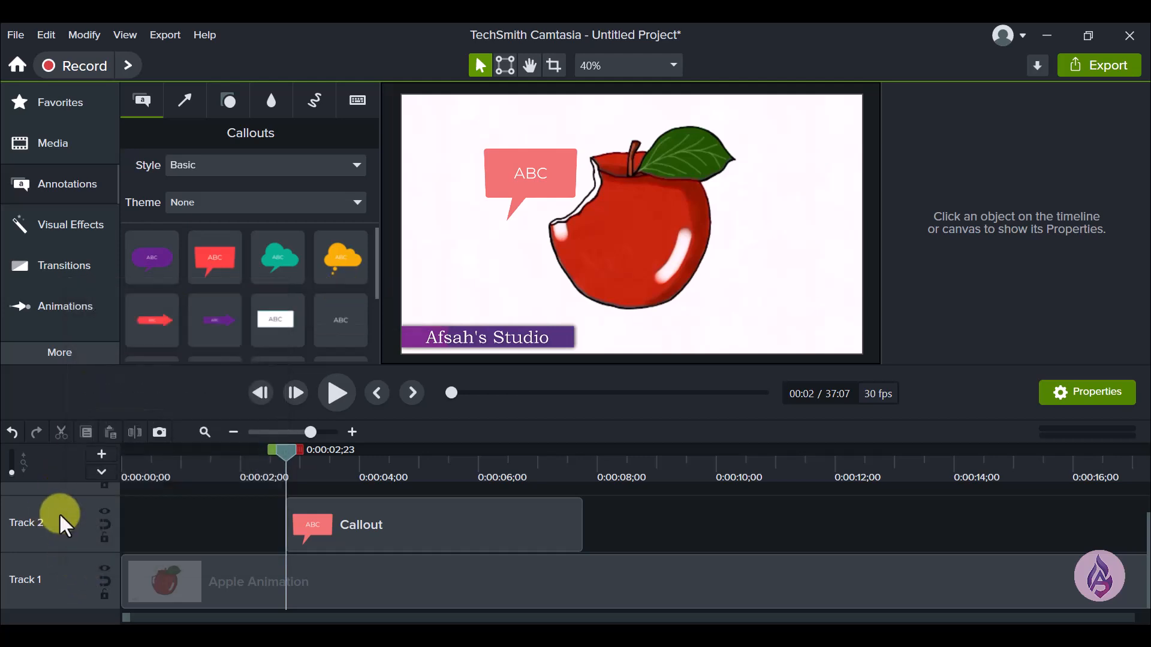
Move Track 2 with the callout down below the Apple Animation track, and undo the move.
{"action": "right_click", "coordinate": [59, 513]}
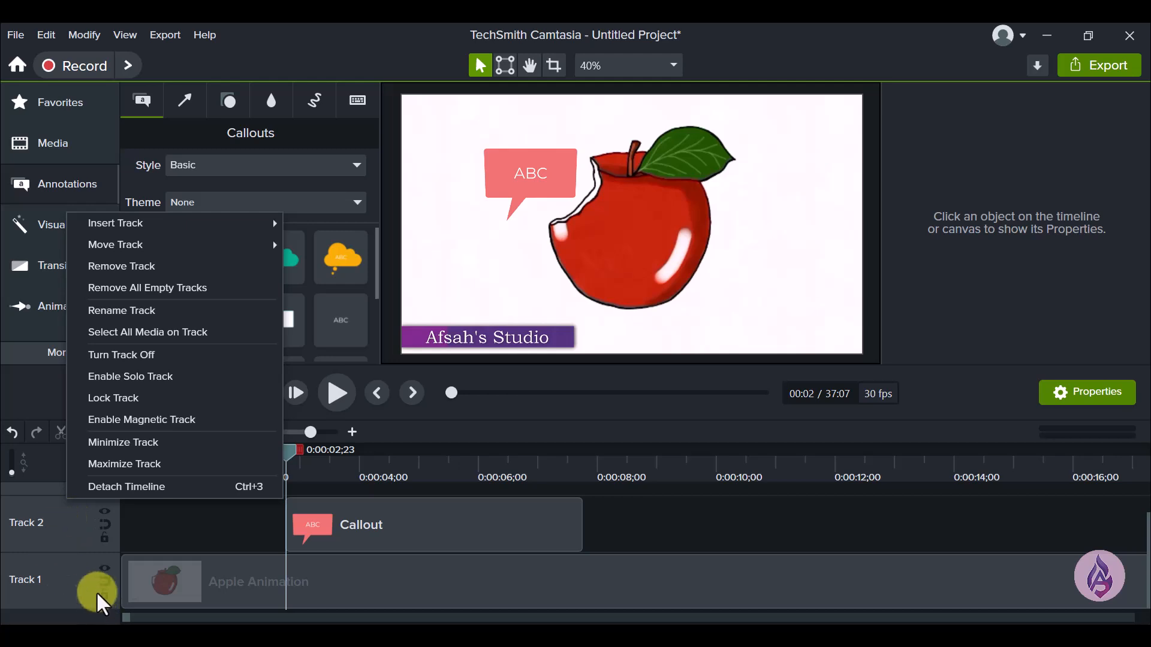
{"action": "mouse_move", "coordinate": [226, 251]}
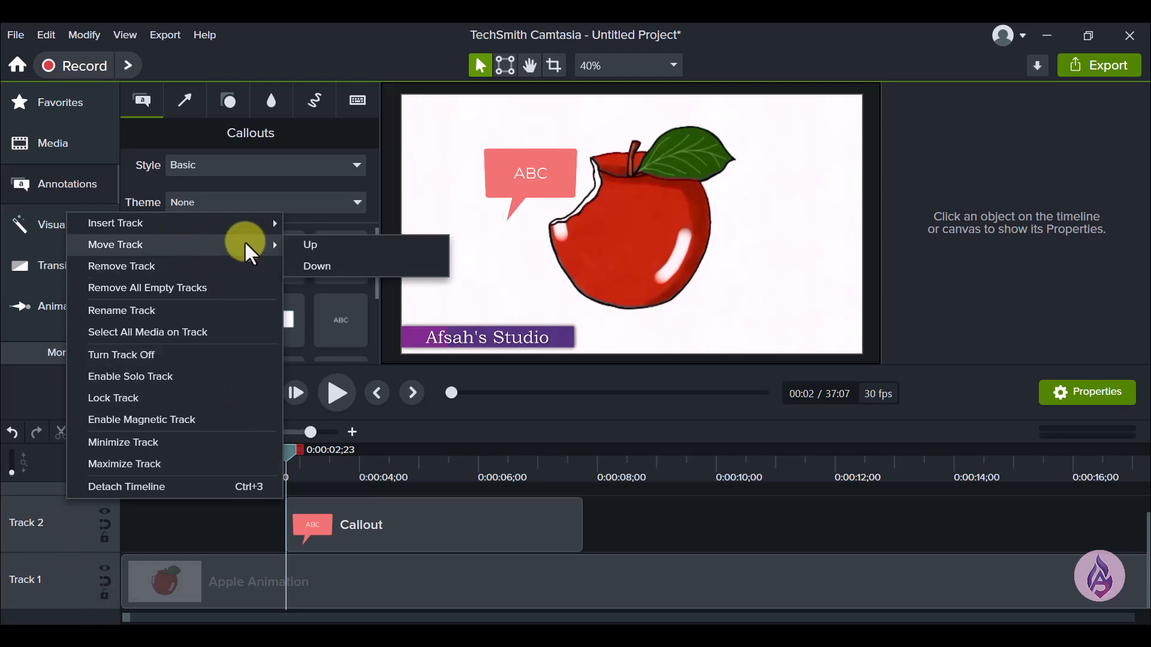
{"action": "left_click", "coordinate": [321, 269]}
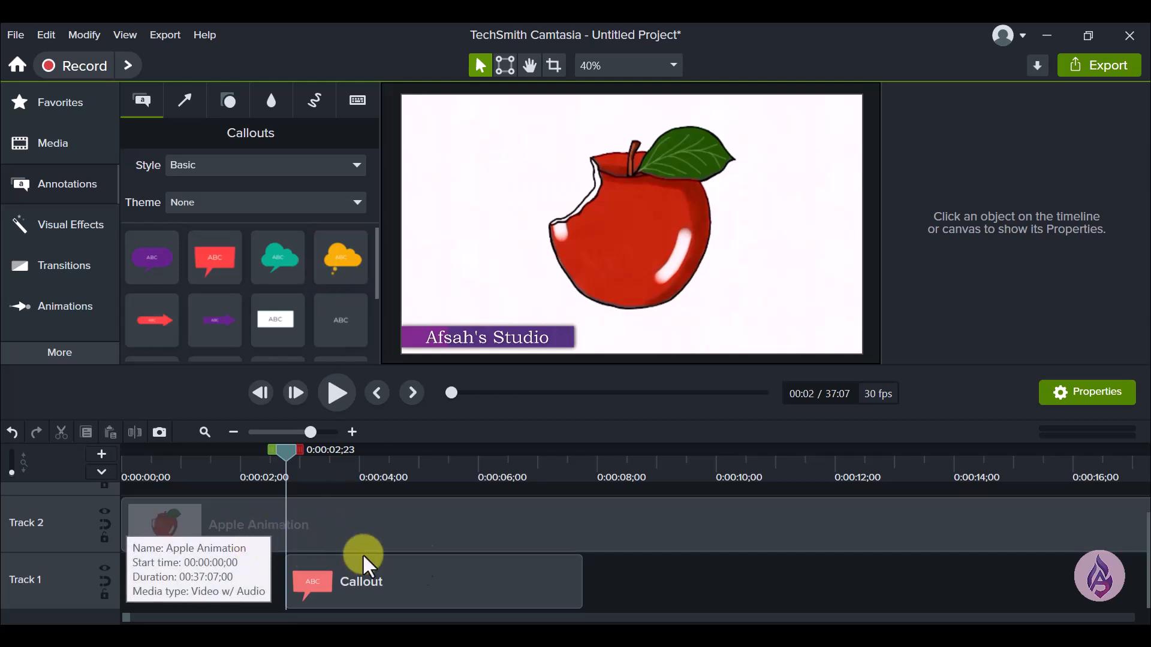
{"action": "left_click", "coordinate": [13, 434]}
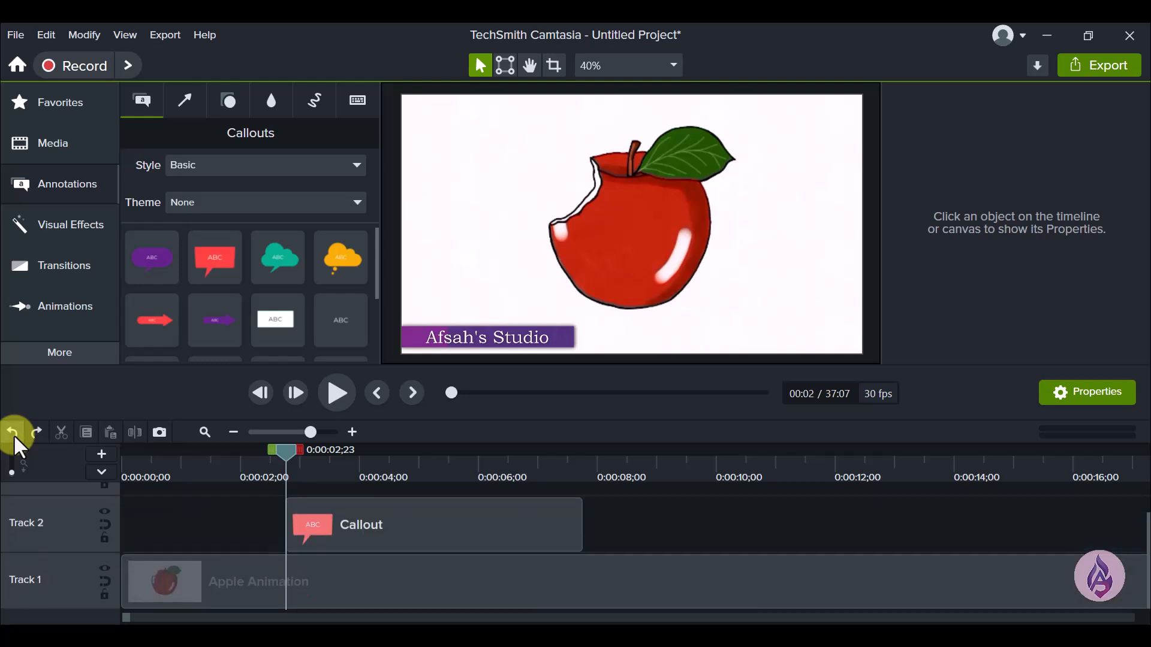
Remove all empty tracks from the timeline, and undo the removal.
{"action": "right_click", "coordinate": [75, 523]}
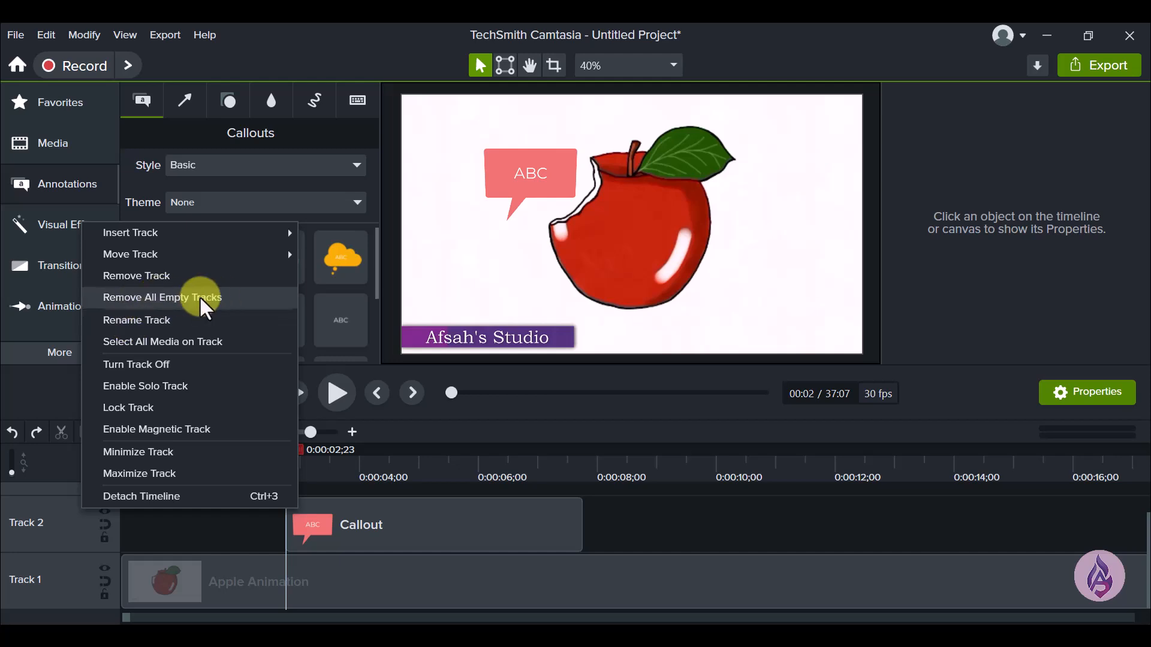
{"action": "left_click", "coordinate": [898, 573]}
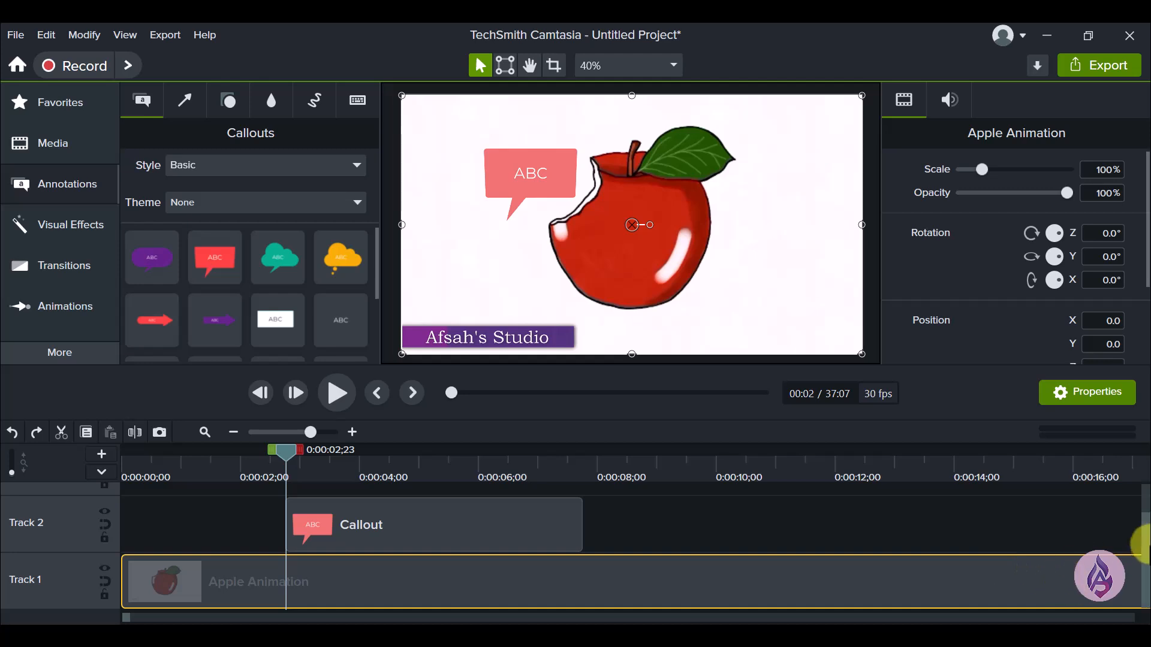
{"action": "mouse_move", "coordinate": [1144, 526]}
{"action": "left_mouse_down"}
{"action": "mouse_move", "coordinate": [1144, 474]}
{"action": "mouse_move", "coordinate": [1148, 537]}
{"action": "left_mouse_up"}
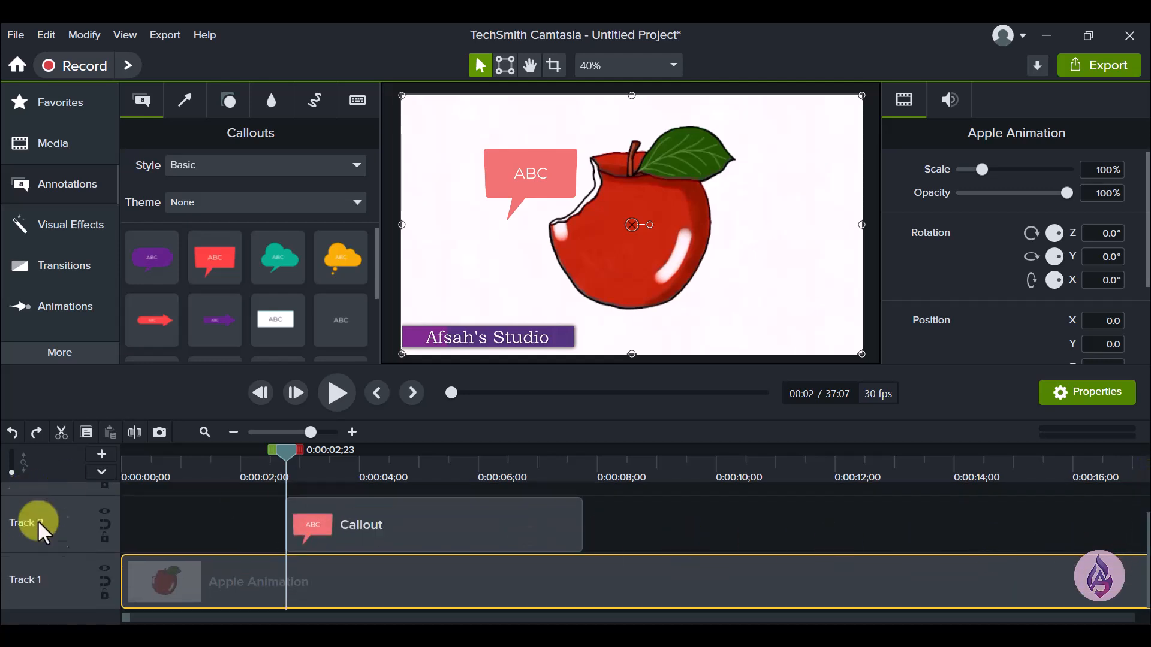
{"action": "right_click", "coordinate": [67, 532]}
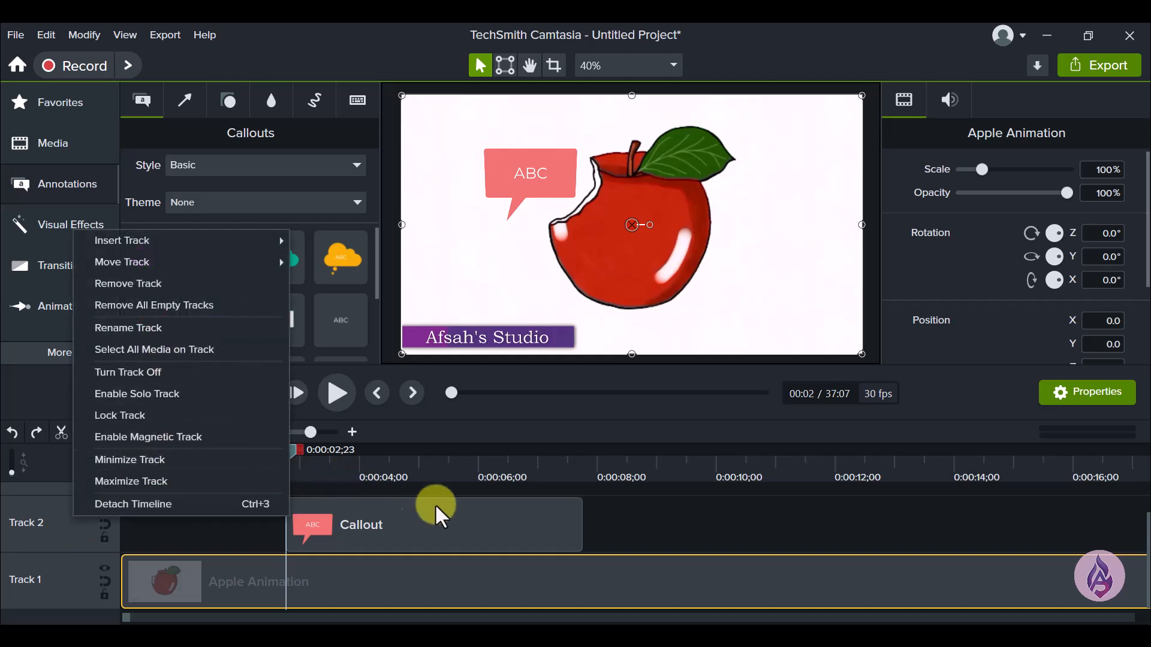
{"action": "left_click", "coordinate": [146, 304]}
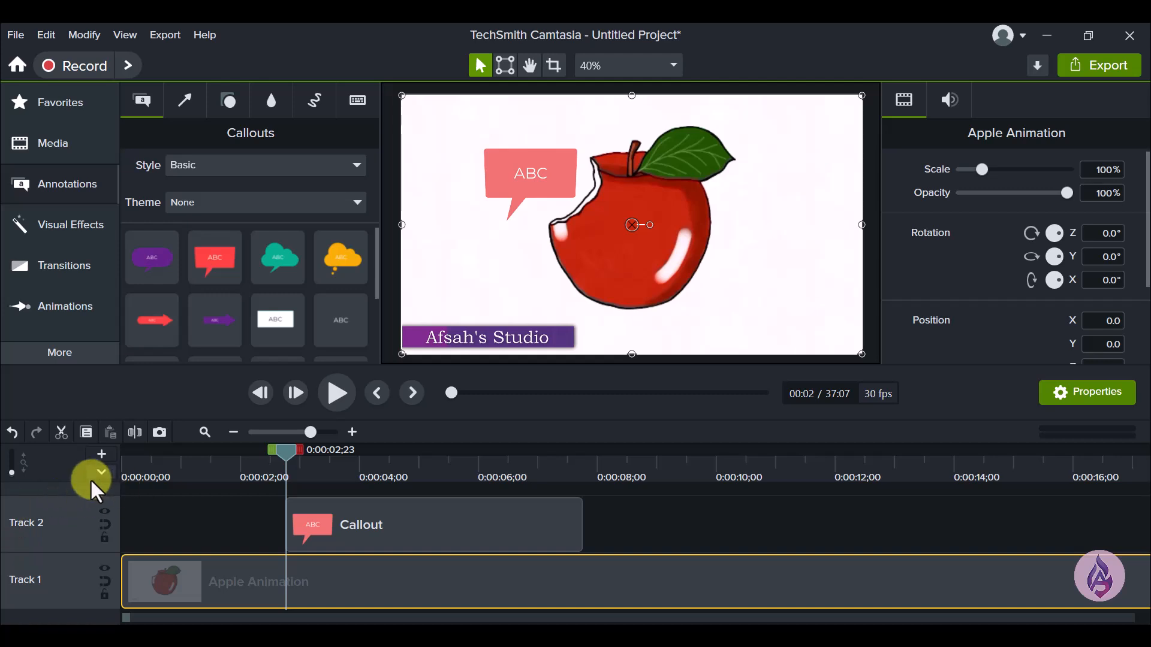
{"action": "left_click", "coordinate": [12, 434]}
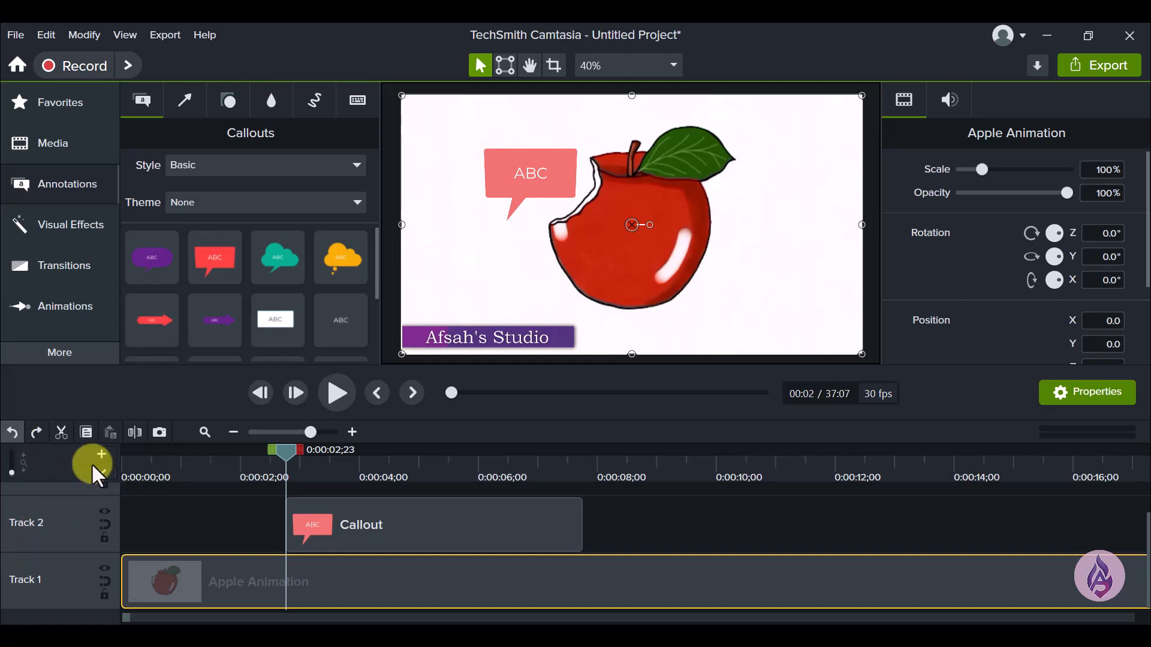
Rename Track 2, which holds the callout, as ghjghjghg.
{"action": "right_click", "coordinate": [69, 527]}
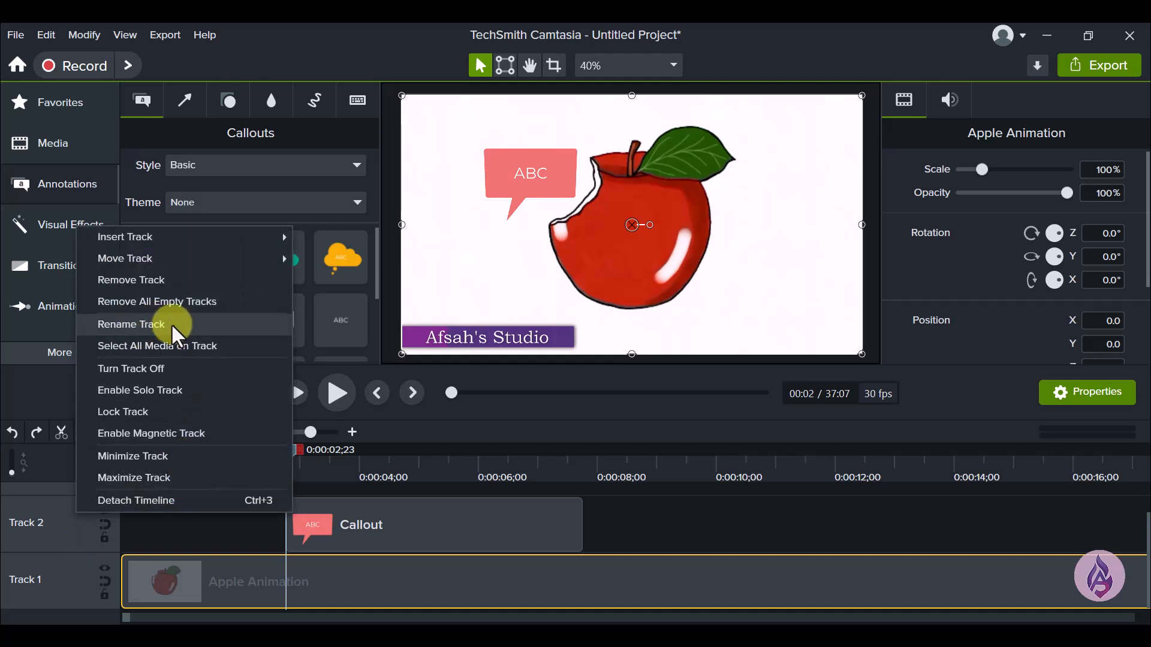
{"action": "left_click", "coordinate": [145, 324]}
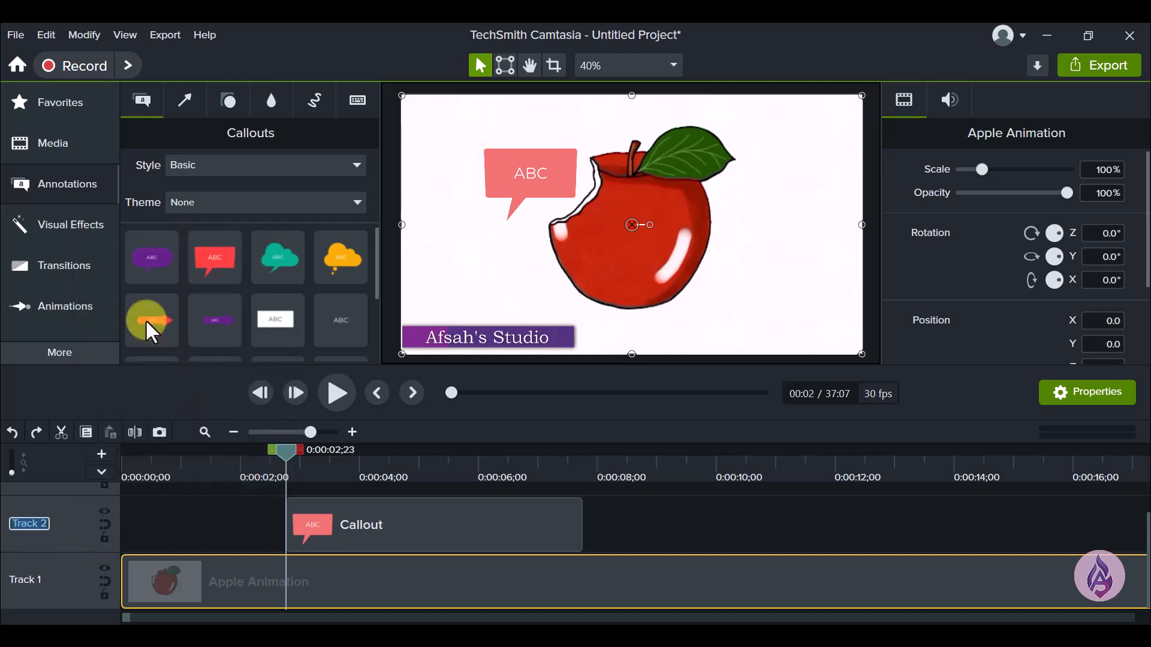
{"action": "type", "text": "ghjghjghg"}
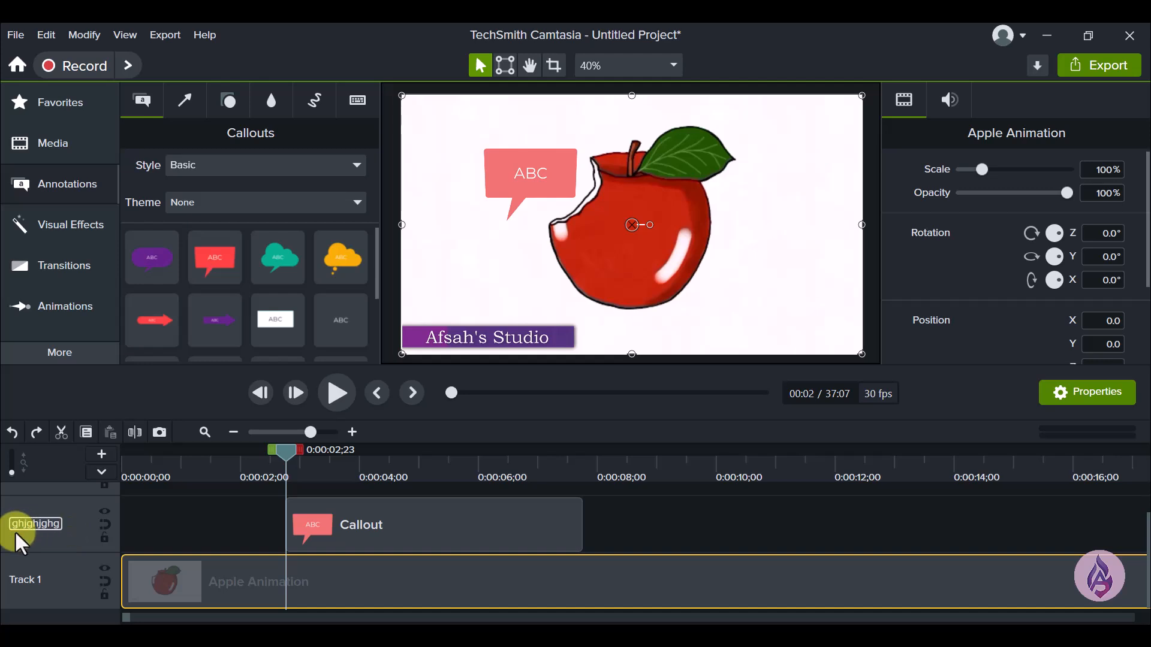
{"action": "key", "text": "Return"}
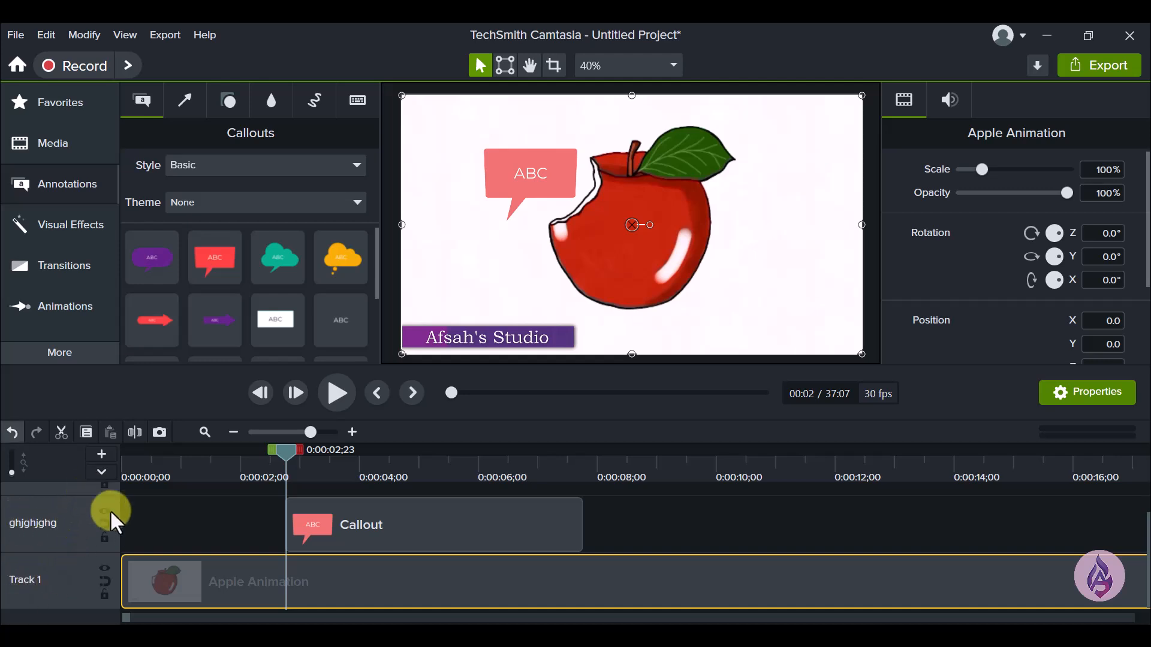
Select all media on the ghjghjghg track.
{"action": "right_click", "coordinate": [74, 517]}
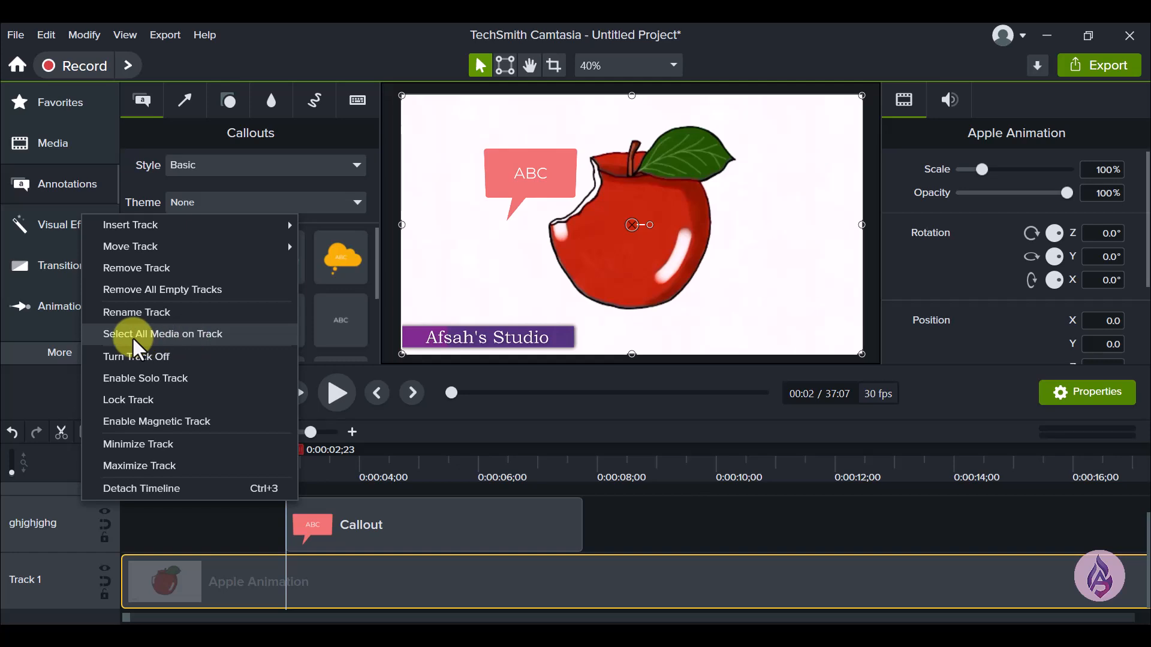
{"action": "left_click", "coordinate": [177, 335]}
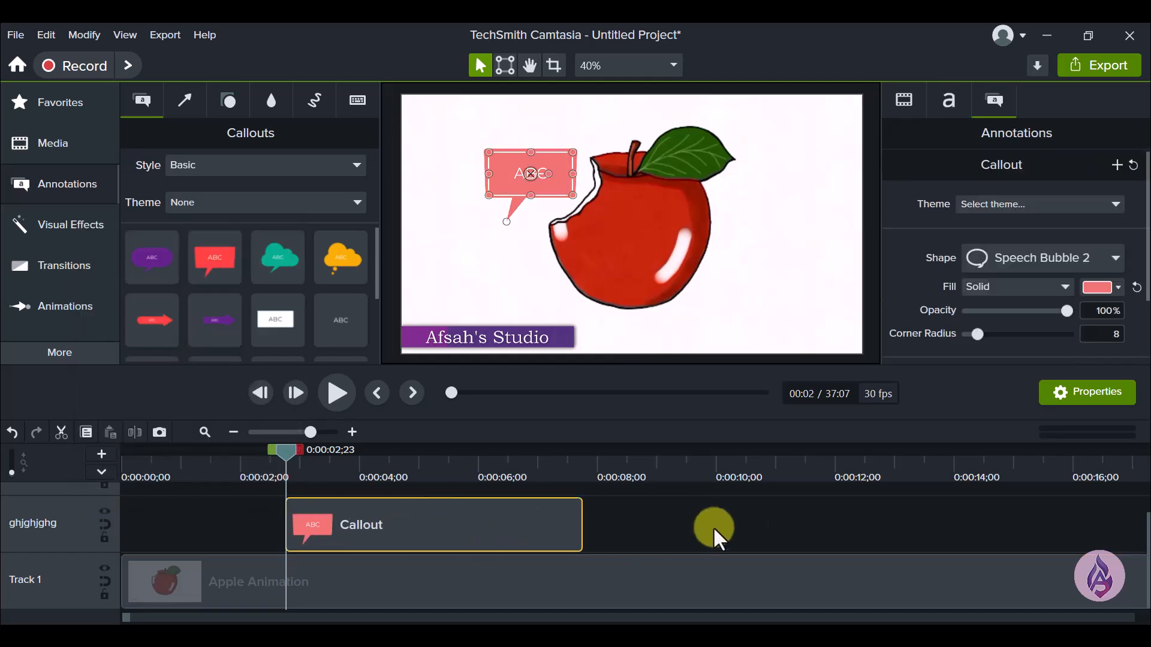
{"action": "mouse_move", "coordinate": [402, 542]}
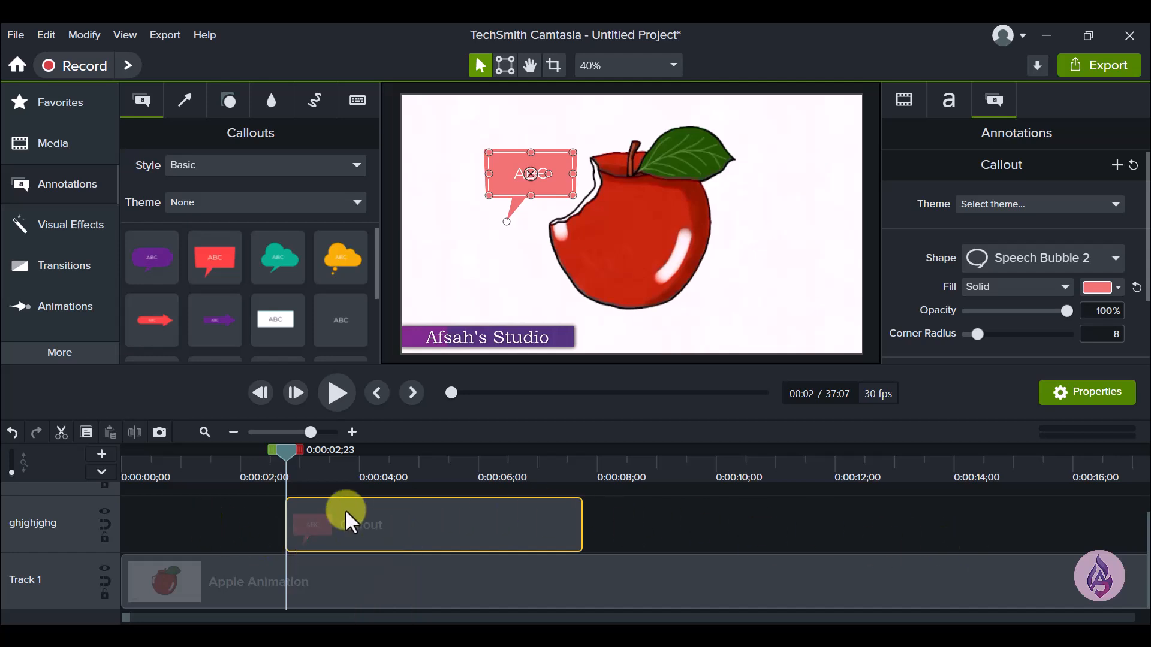
Turn the ghjghjghg track off to hide its callout, and turn it back on.
{"action": "right_click", "coordinate": [76, 523]}
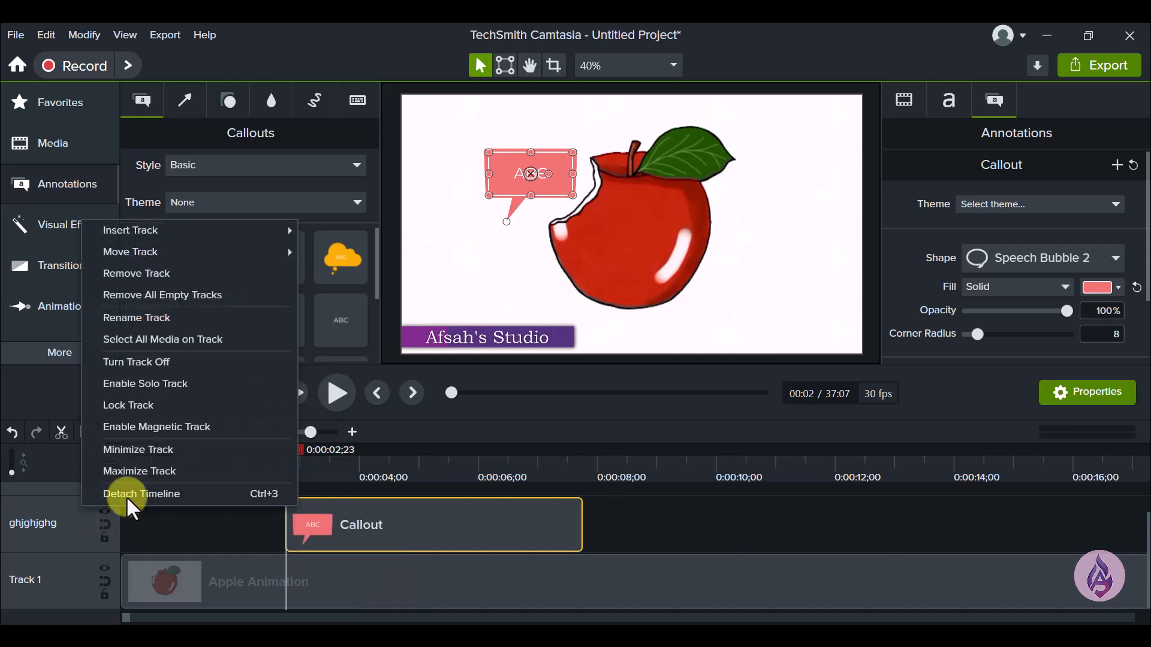
{"action": "left_click", "coordinate": [157, 362]}
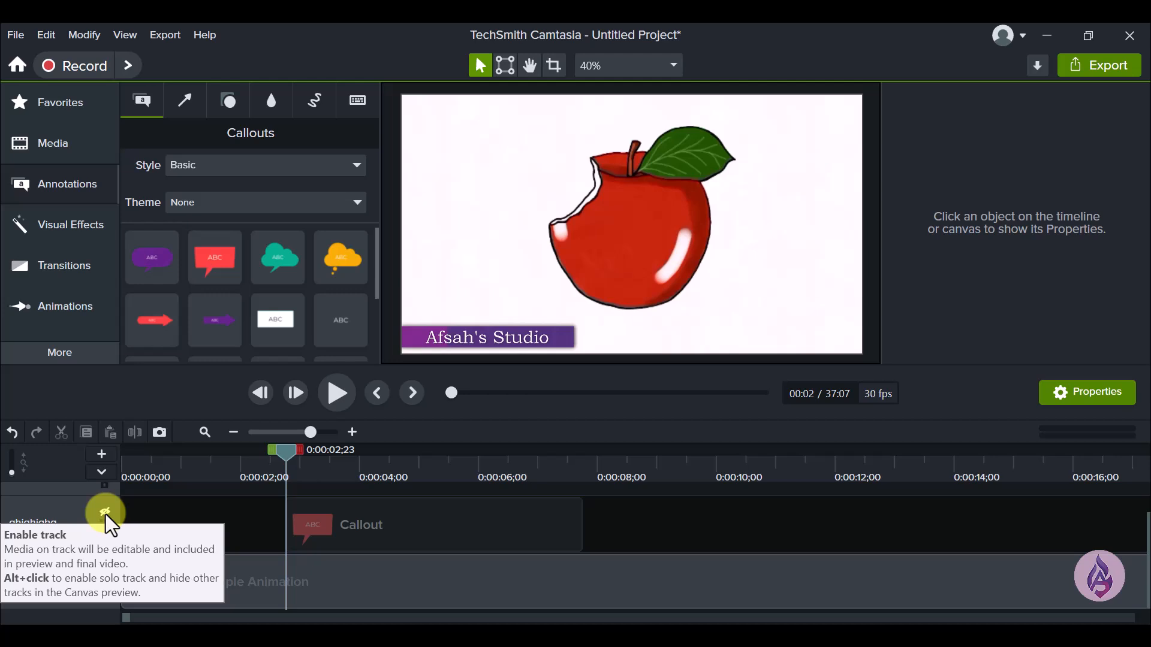
{"action": "right_click", "coordinate": [78, 513]}
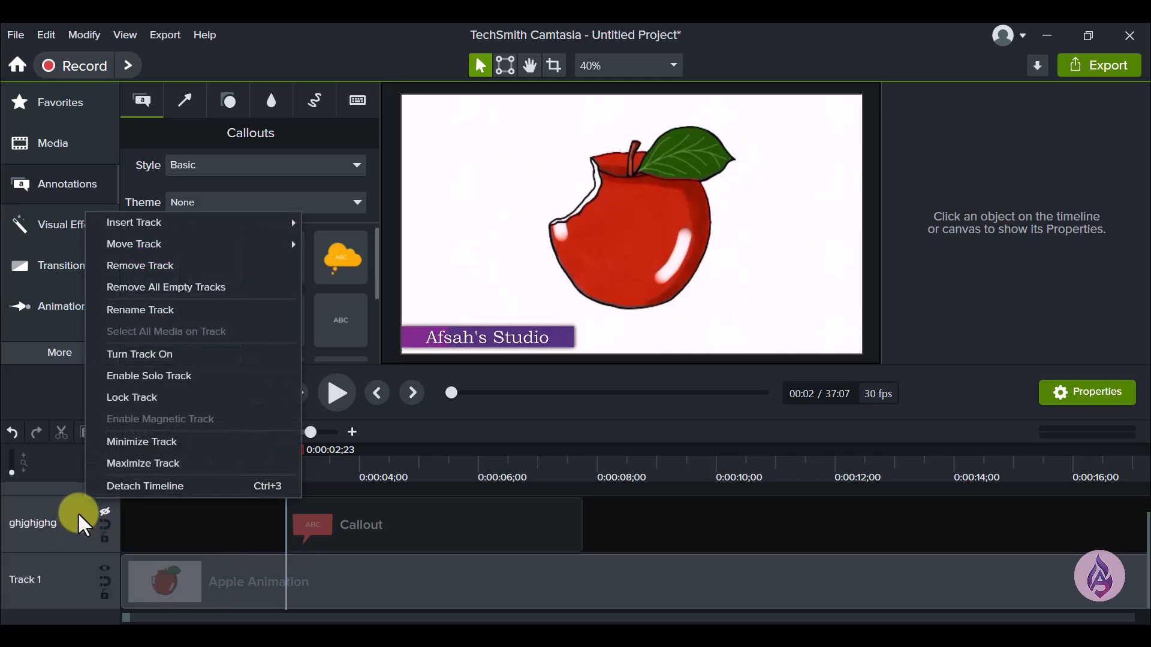
{"action": "left_click", "coordinate": [156, 356]}
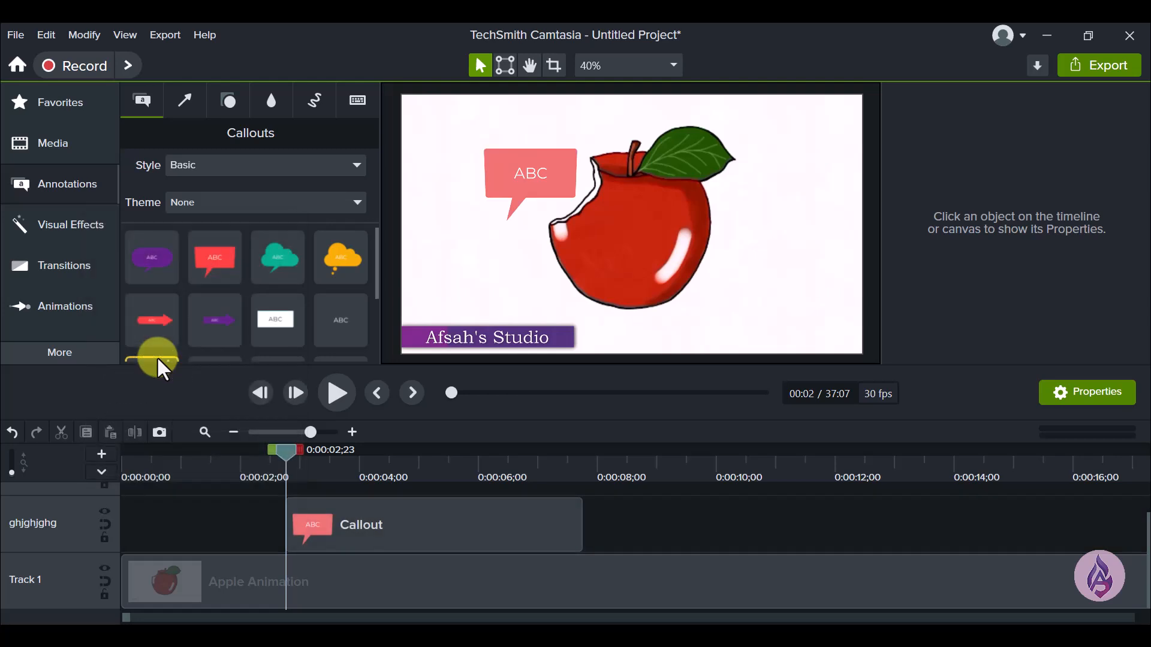
Enable solo for the ghjghjghg track so only its callout shows, and disable all solo tracks again.
{"action": "right_click", "coordinate": [82, 522]}
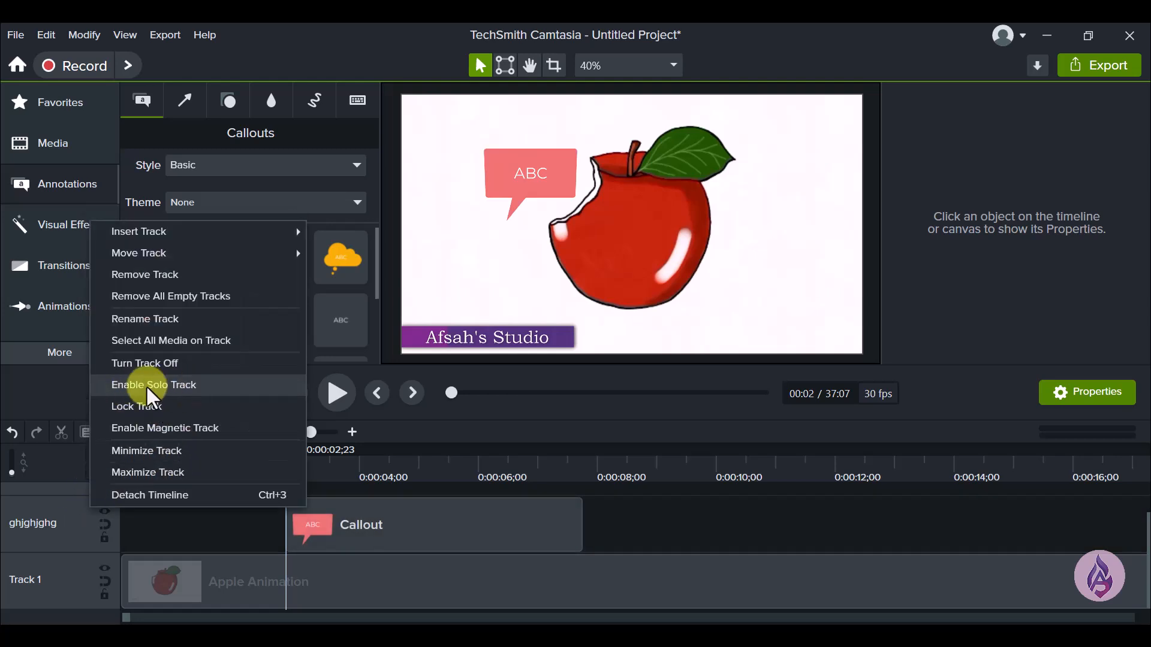
{"action": "left_click", "coordinate": [198, 384]}
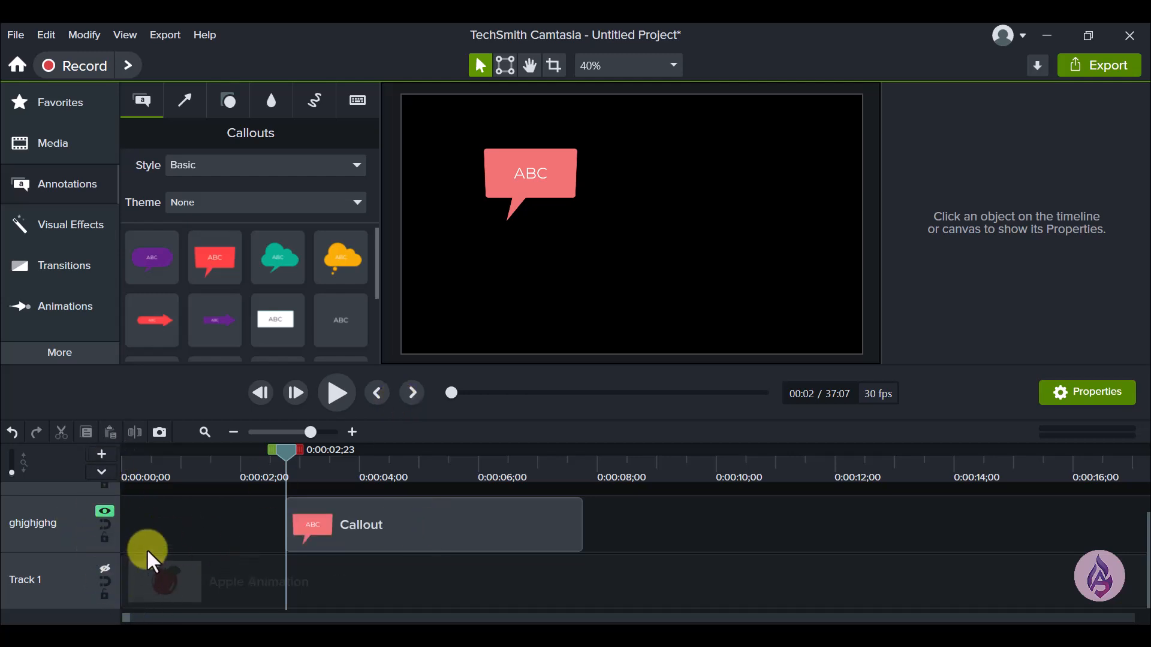
{"action": "scroll", "coordinate": [147, 549], "scroll_direction": "up", "scroll_amount": 1}
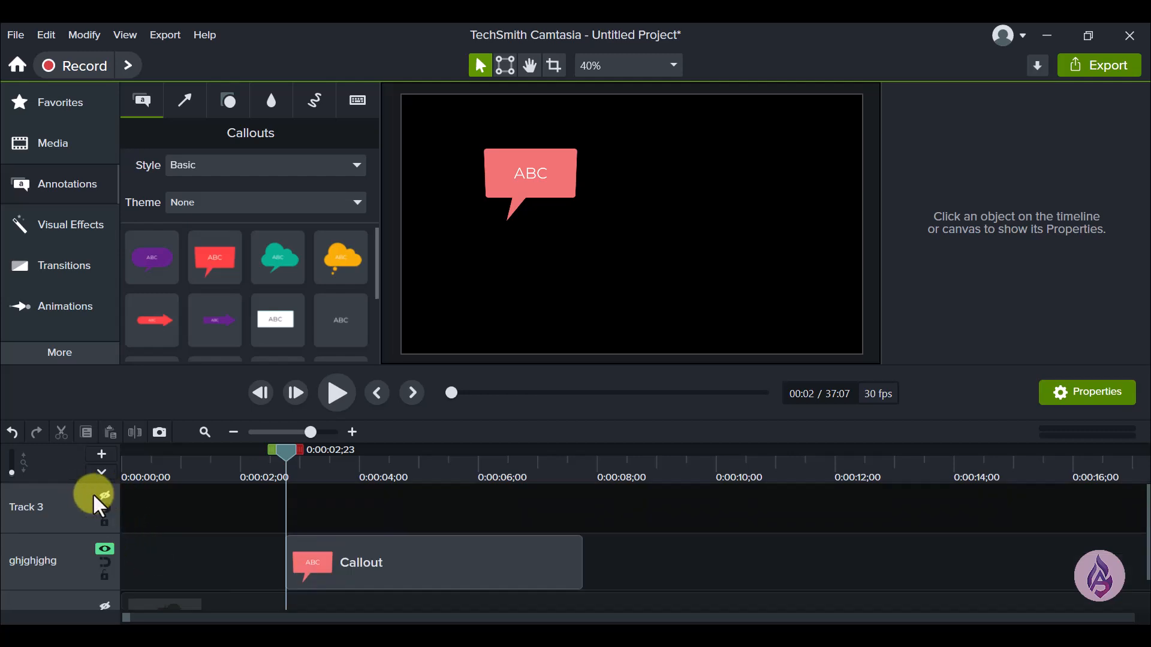
{"action": "scroll", "coordinate": [107, 499], "scroll_direction": "down", "scroll_amount": 1}
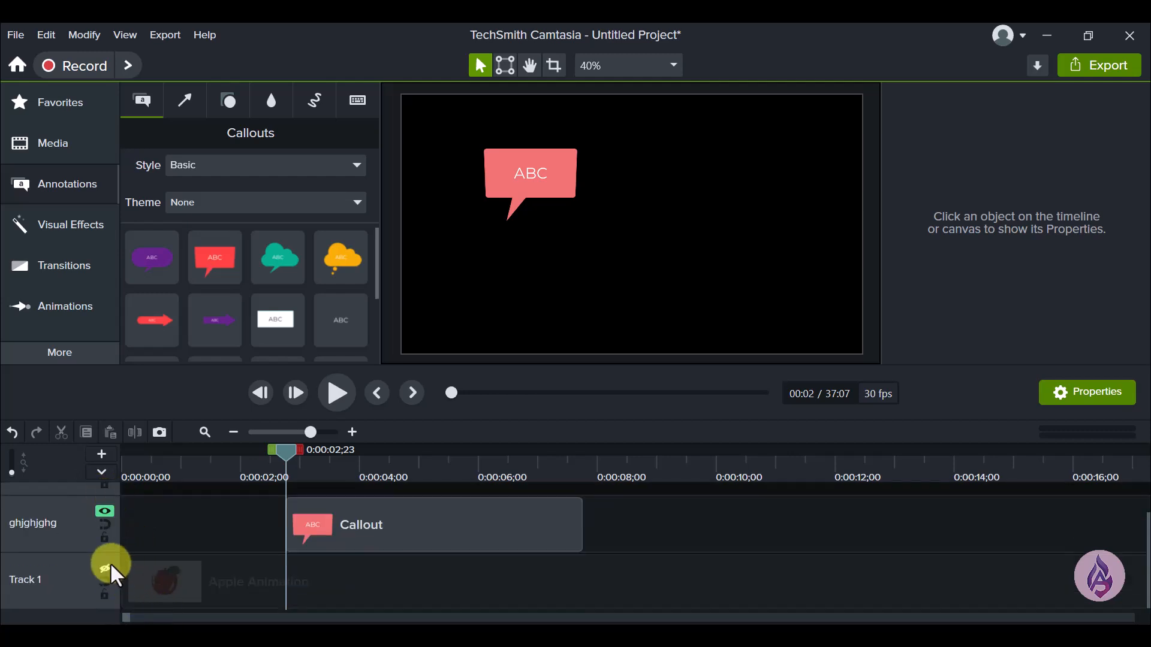
{"action": "right_click", "coordinate": [72, 516]}
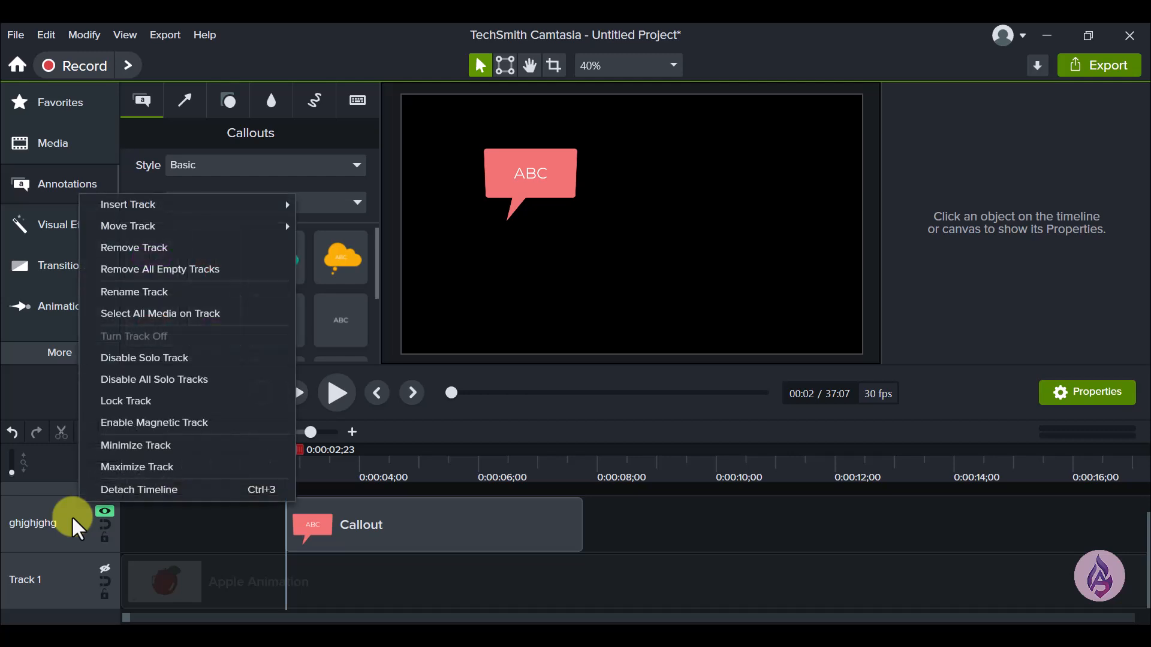
{"action": "left_click", "coordinate": [153, 380]}
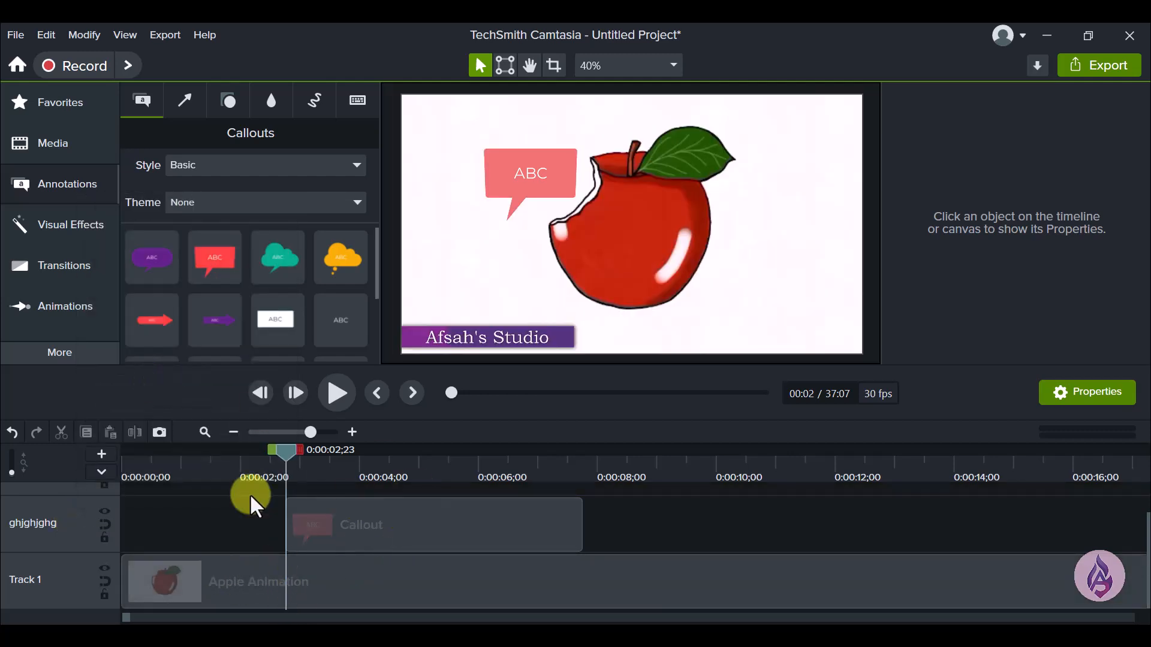
Minimize the ghjghjghg track, and increase its height again to about two-thirds of Track 1's height.
{"action": "right_click", "coordinate": [84, 514]}
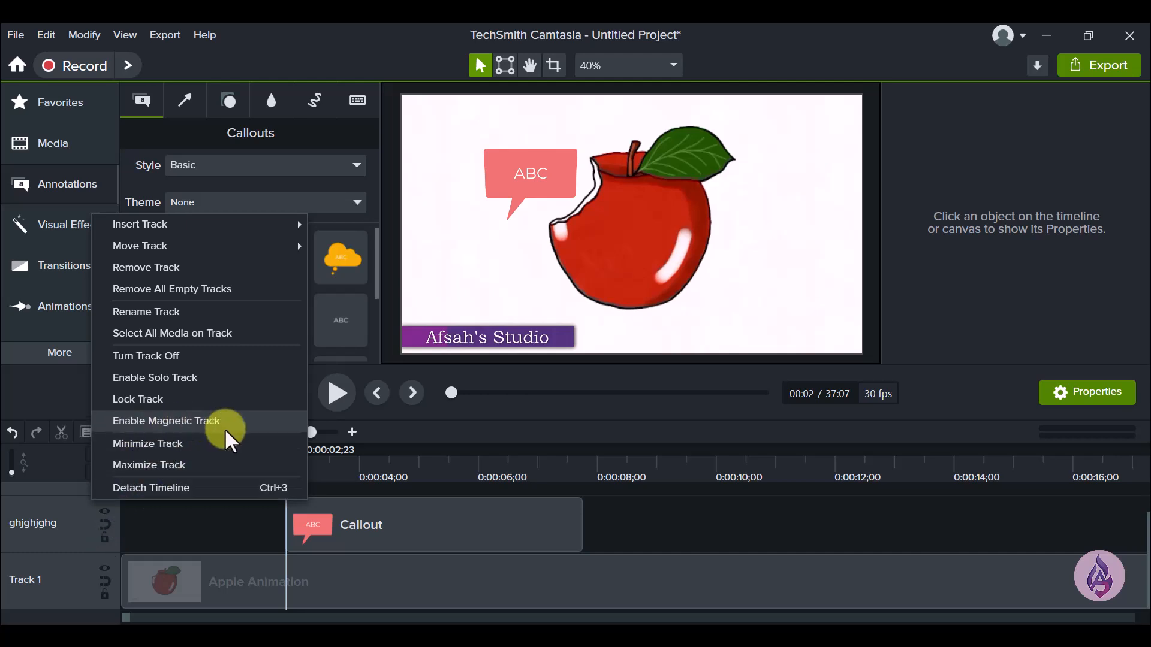
{"action": "left_click", "coordinate": [174, 445]}
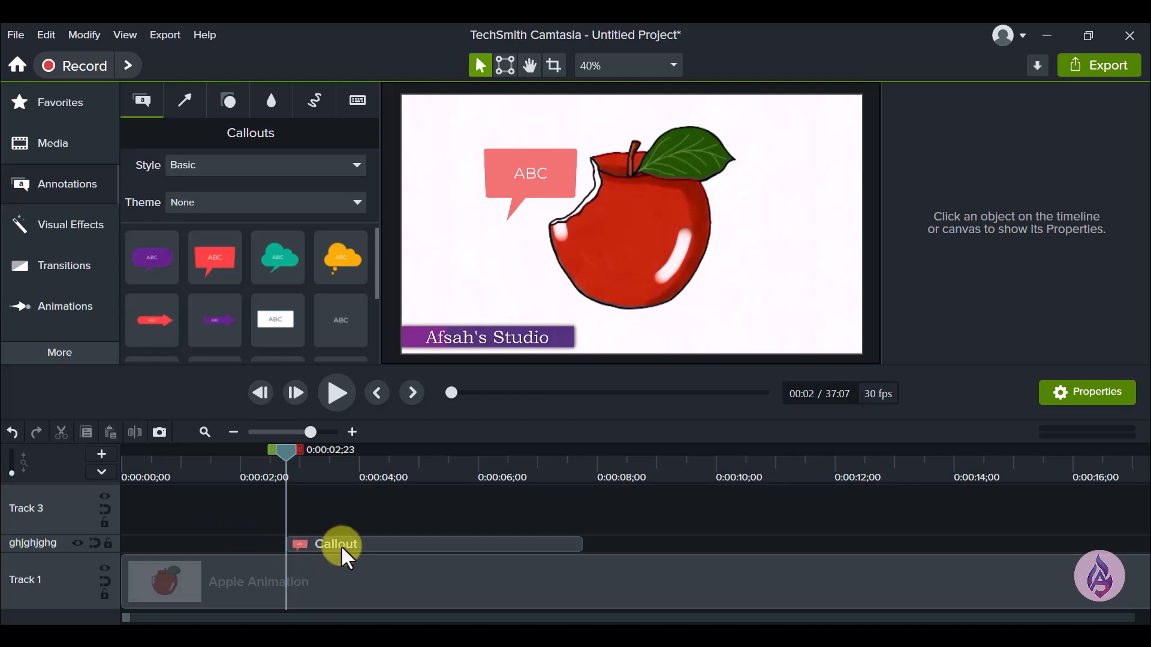
{"action": "left_click", "coordinate": [469, 540]}
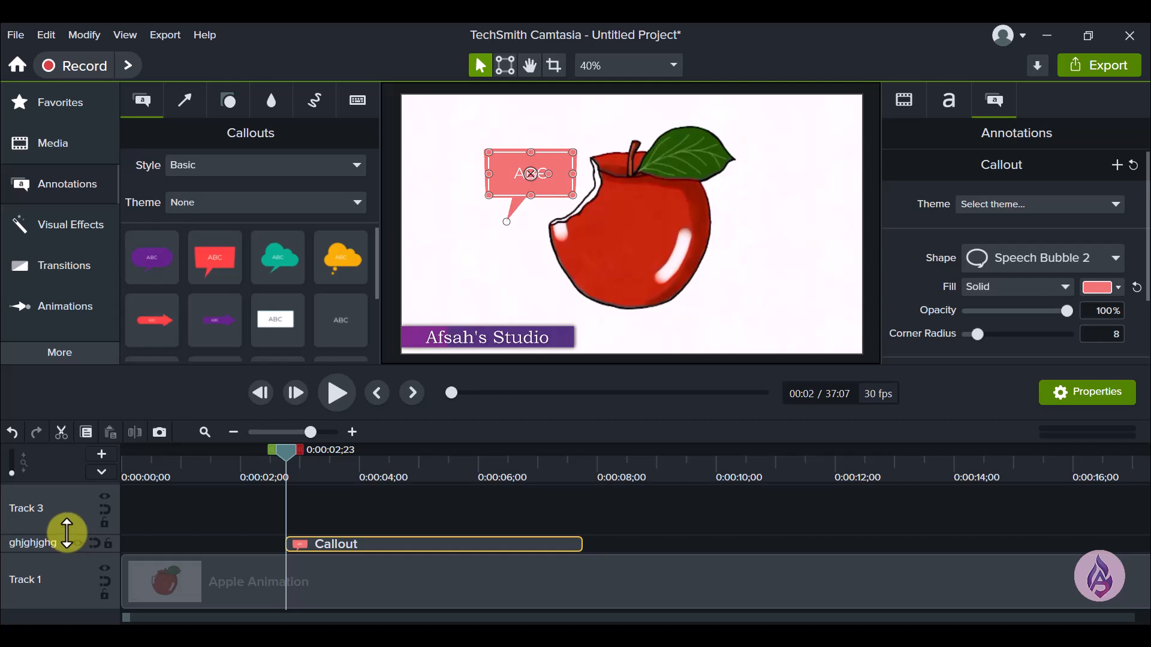
{"action": "mouse_move", "coordinate": [67, 533]}
{"action": "left_mouse_down"}
{"action": "mouse_move", "coordinate": [67, 501]}
{"action": "mouse_move", "coordinate": [66, 534]}
{"action": "mouse_move", "coordinate": [68, 513]}
{"action": "left_mouse_up"}
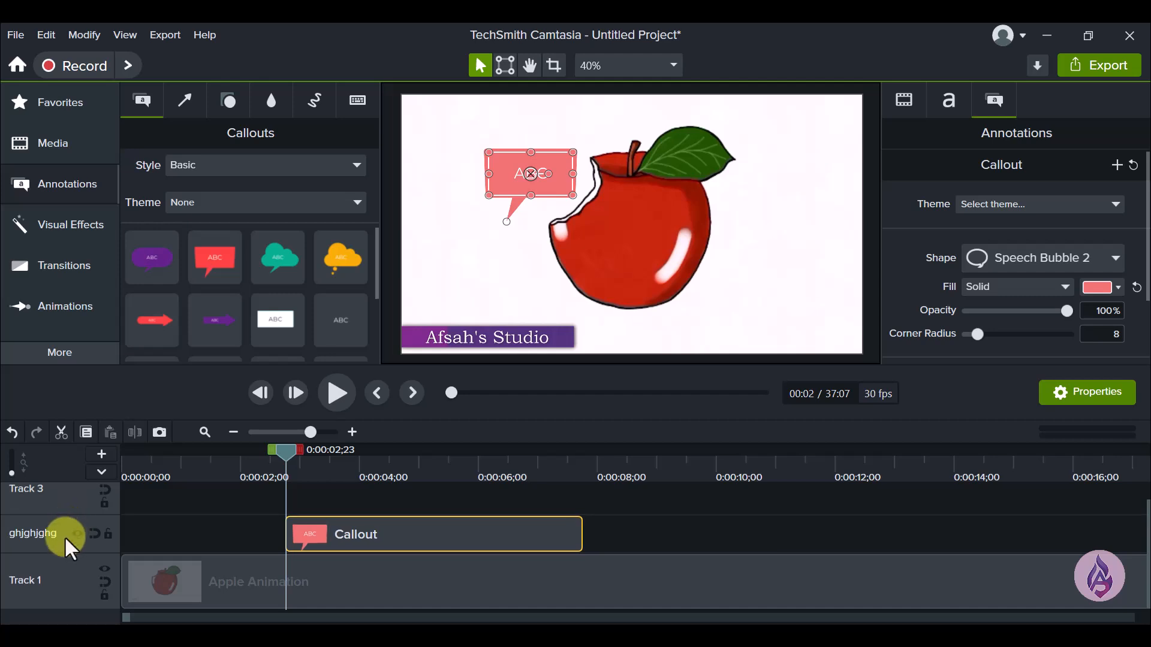
Maximize the ghjghjghg track, and reduce its height again to about that of Track 1.
{"action": "right_click", "coordinate": [65, 537]}
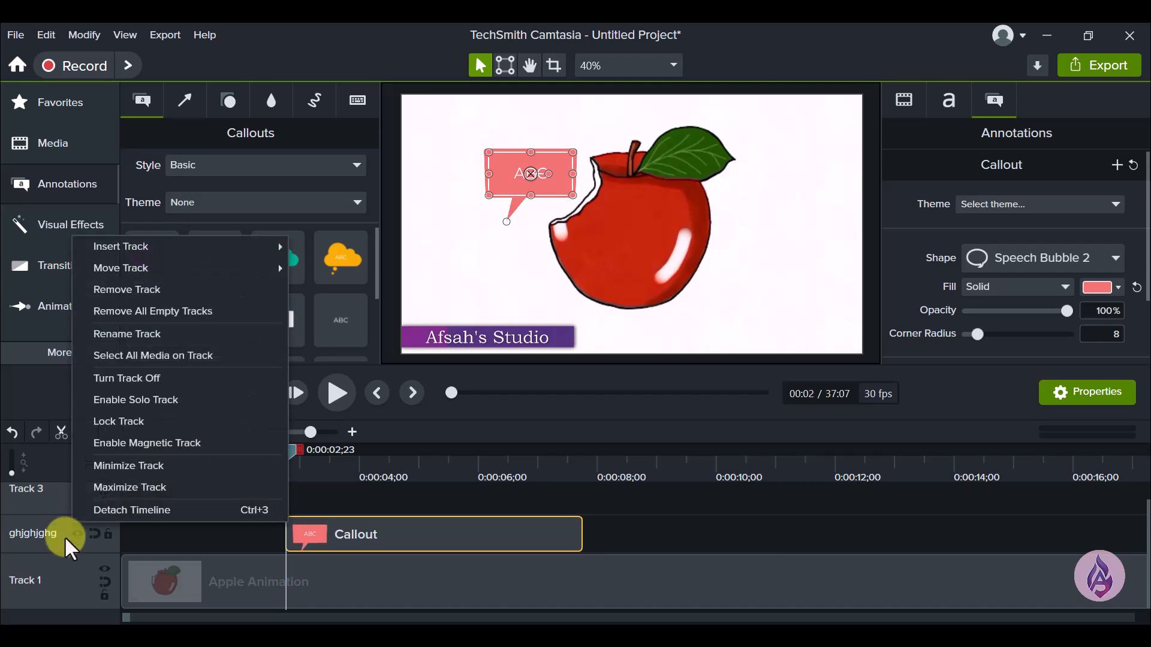
{"action": "left_click", "coordinate": [103, 488]}
{"action": "scroll", "coordinate": [358, 535], "scroll_direction": "up", "scroll_amount": 3}
{"action": "scroll", "coordinate": [357, 535], "scroll_direction": "down", "scroll_amount": 2}
{"action": "scroll", "coordinate": [357, 538], "scroll_direction": "up", "scroll_amount": 2}
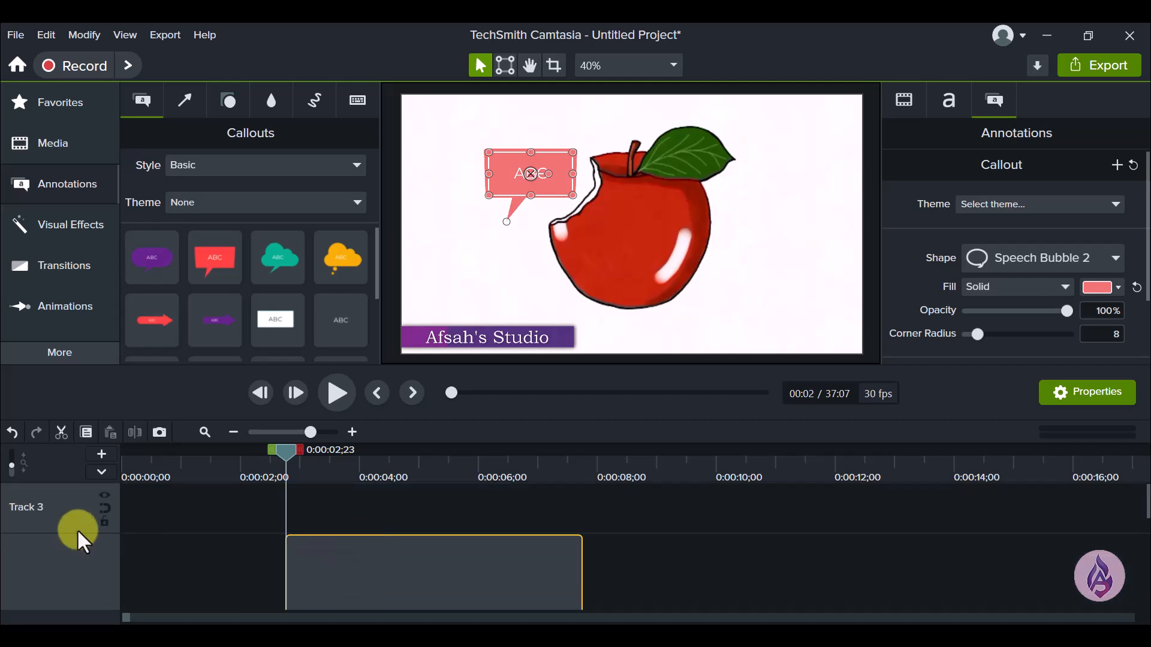
{"action": "left_click_drag", "start_coordinate": [78, 535], "coordinate": [64, 503]}
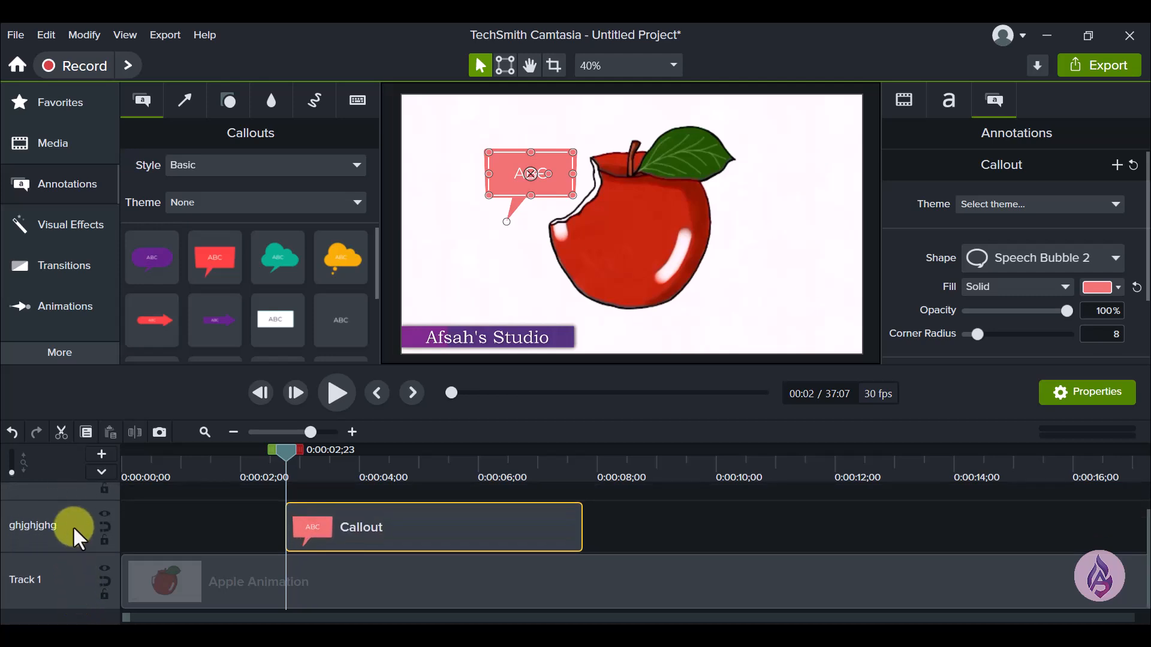
Adjust the heights of all tracks together, making them slightly shorter.
{"action": "right_click", "coordinate": [73, 526]}
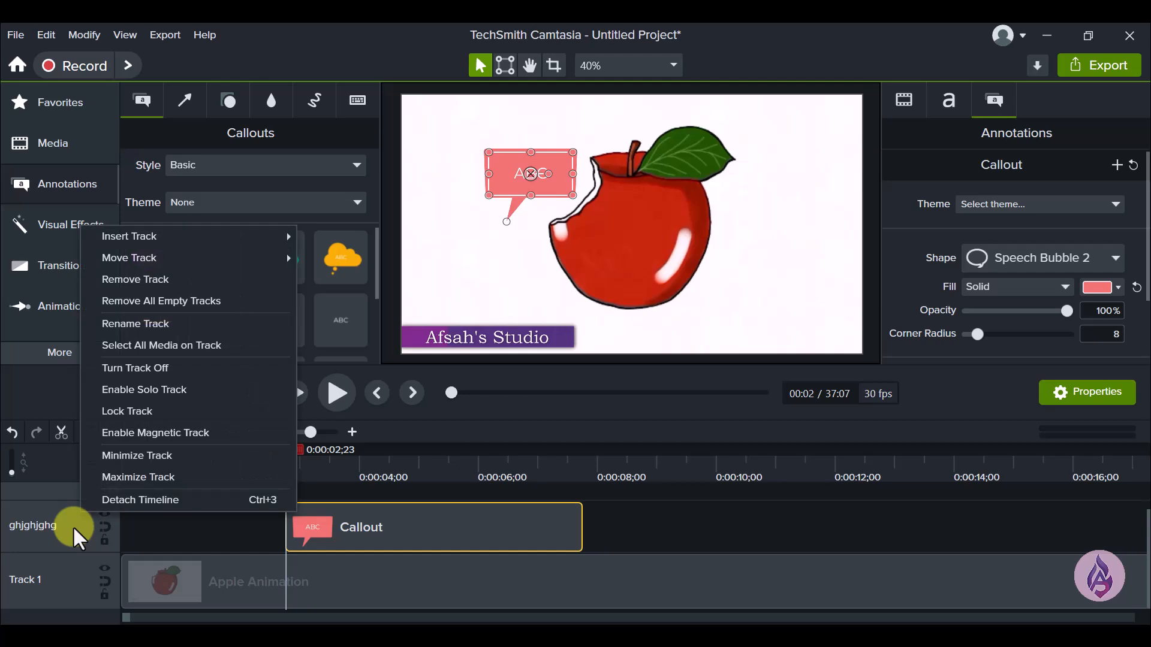
{"action": "left_click", "coordinate": [145, 423]}
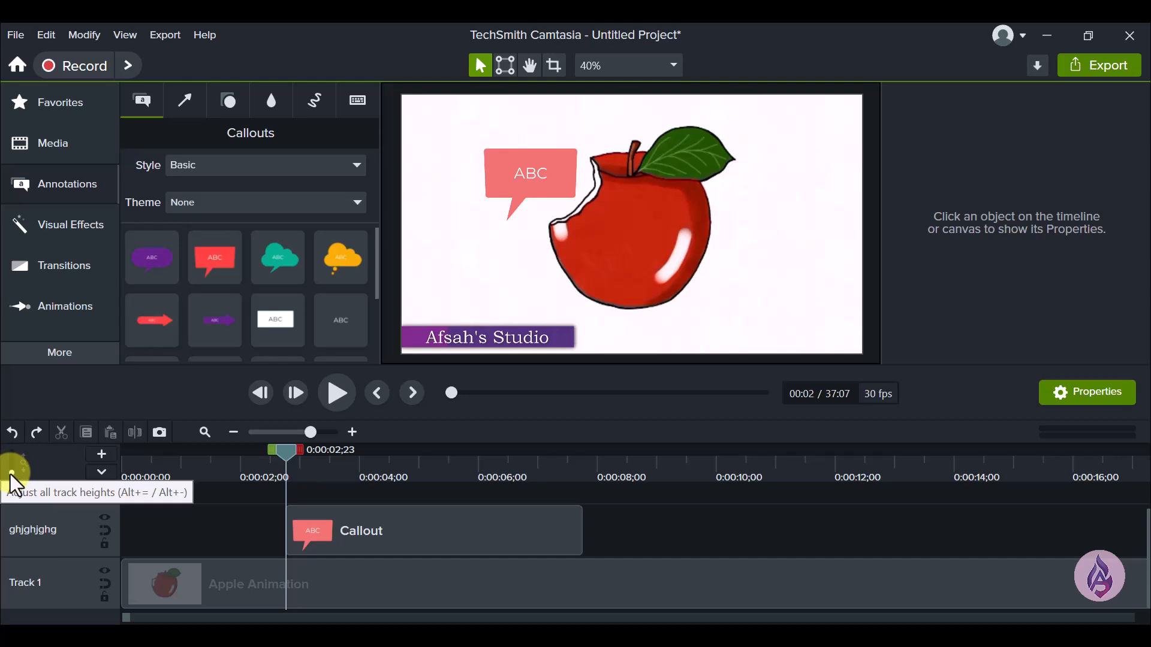
{"action": "left_click_drag", "start_coordinate": [10, 472], "coordinate": [11, 471]}
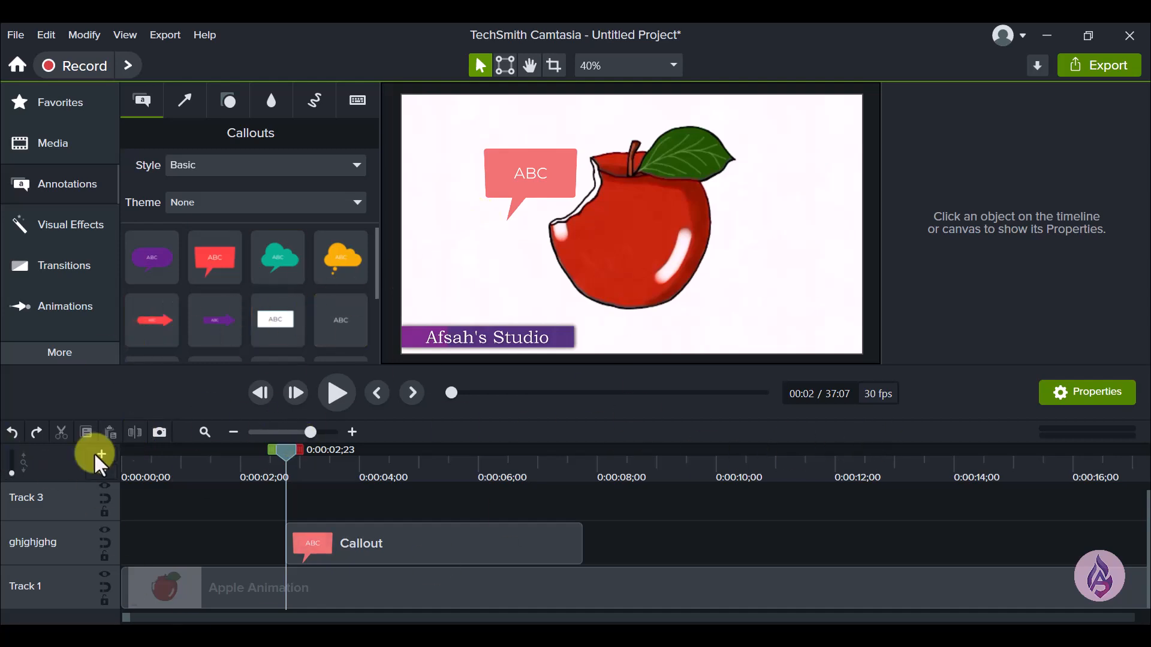
Detach the timeline into its own window and move it up over the canvas area.
{"action": "right_click", "coordinate": [71, 505]}
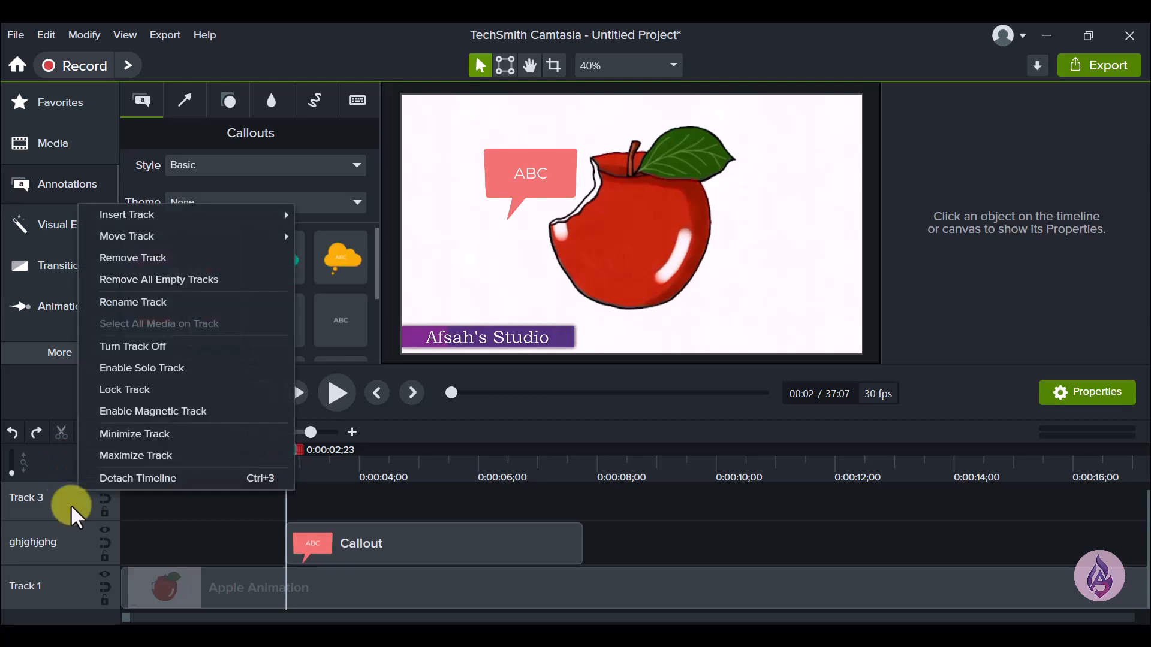
{"action": "left_click", "coordinate": [179, 478]}
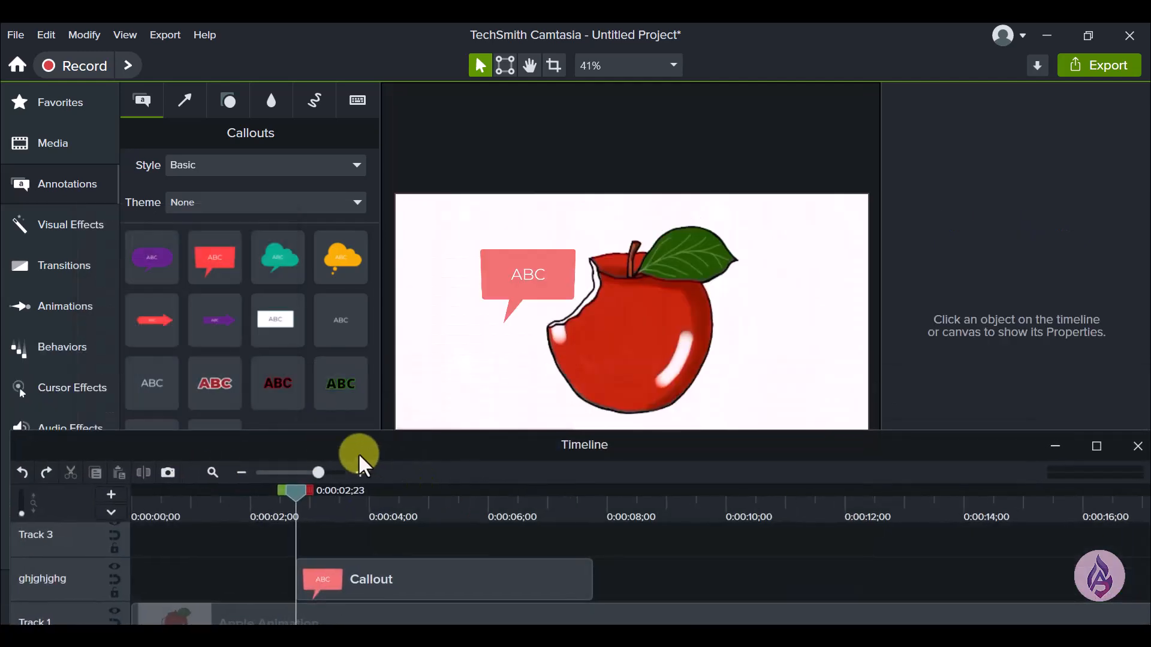
{"action": "left_click_drag", "start_coordinate": [361, 452], "coordinate": [384, 431]}
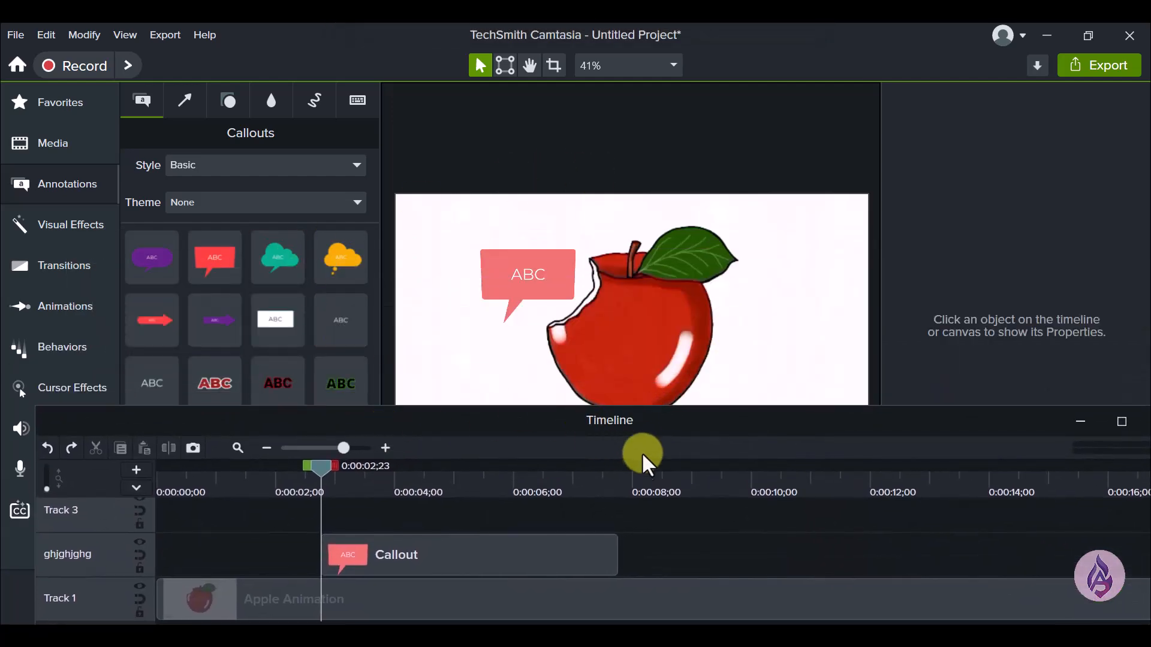
{"action": "left_click_drag", "start_coordinate": [630, 426], "coordinate": [611, 536]}
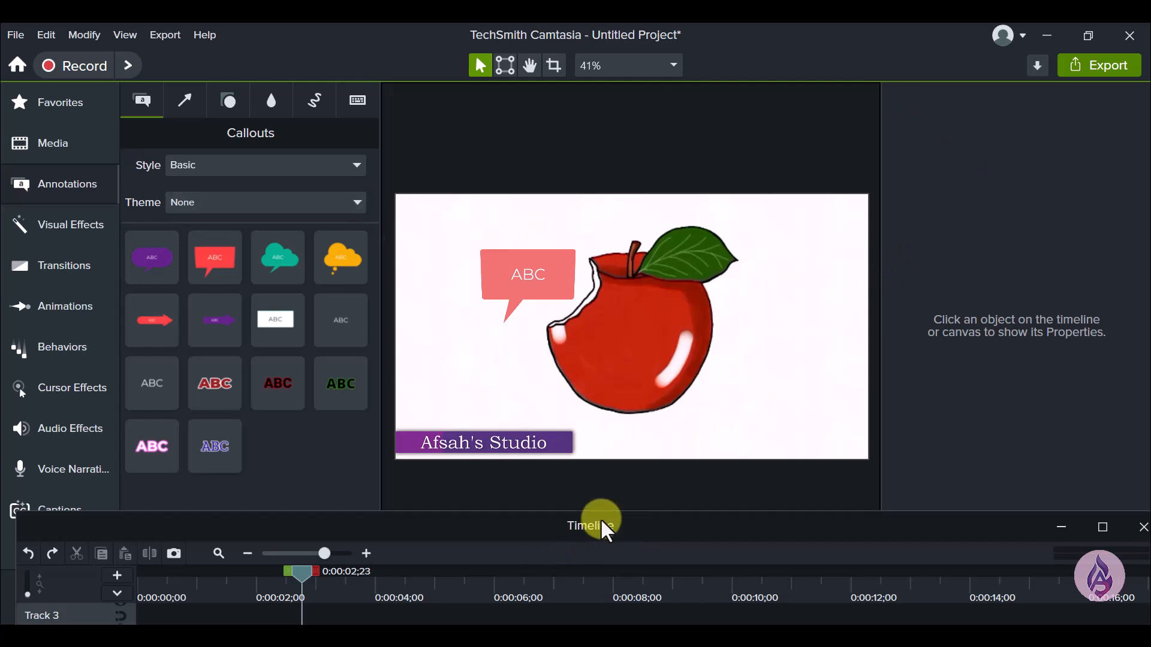
{"action": "left_click_drag", "start_coordinate": [579, 527], "coordinate": [570, 217]}
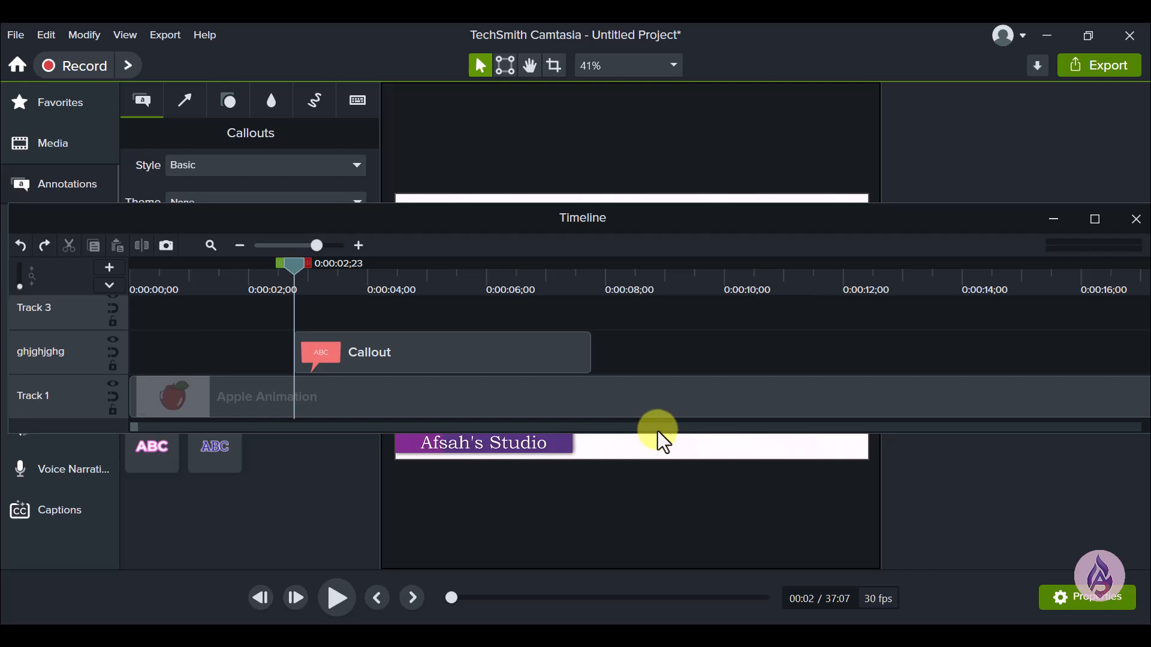
Extend the detached timeline window downward to just above the playback controls, and attach the timeline again.
{"action": "left_click_drag", "start_coordinate": [653, 432], "coordinate": [653, 579]}
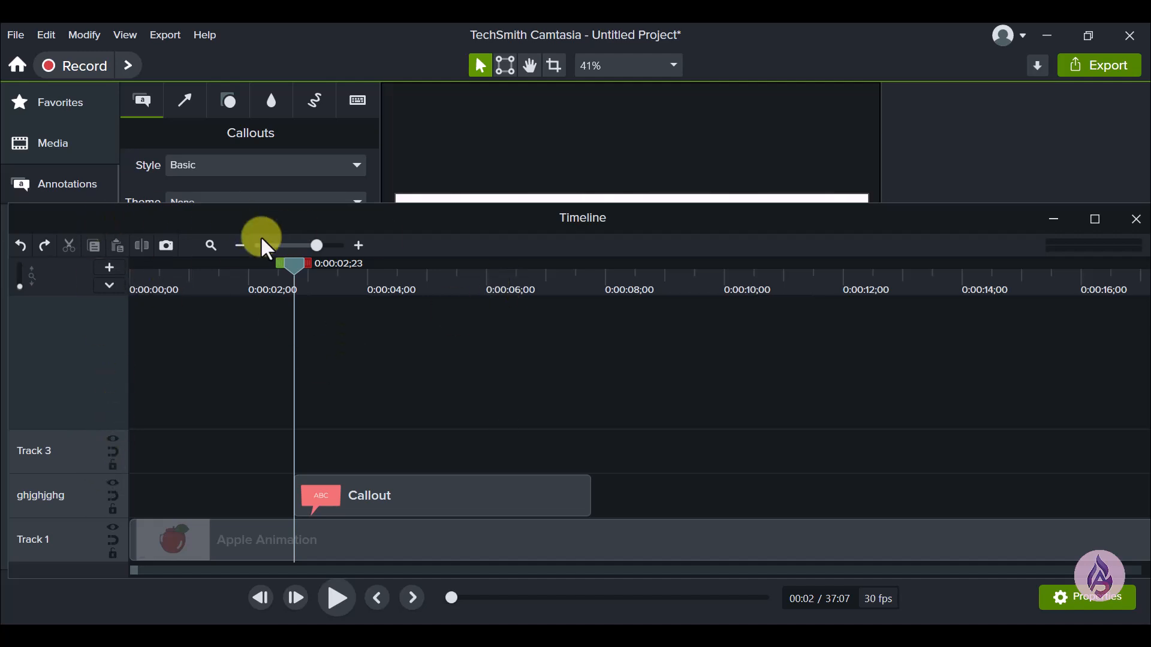
{"action": "right_click", "coordinate": [74, 448]}
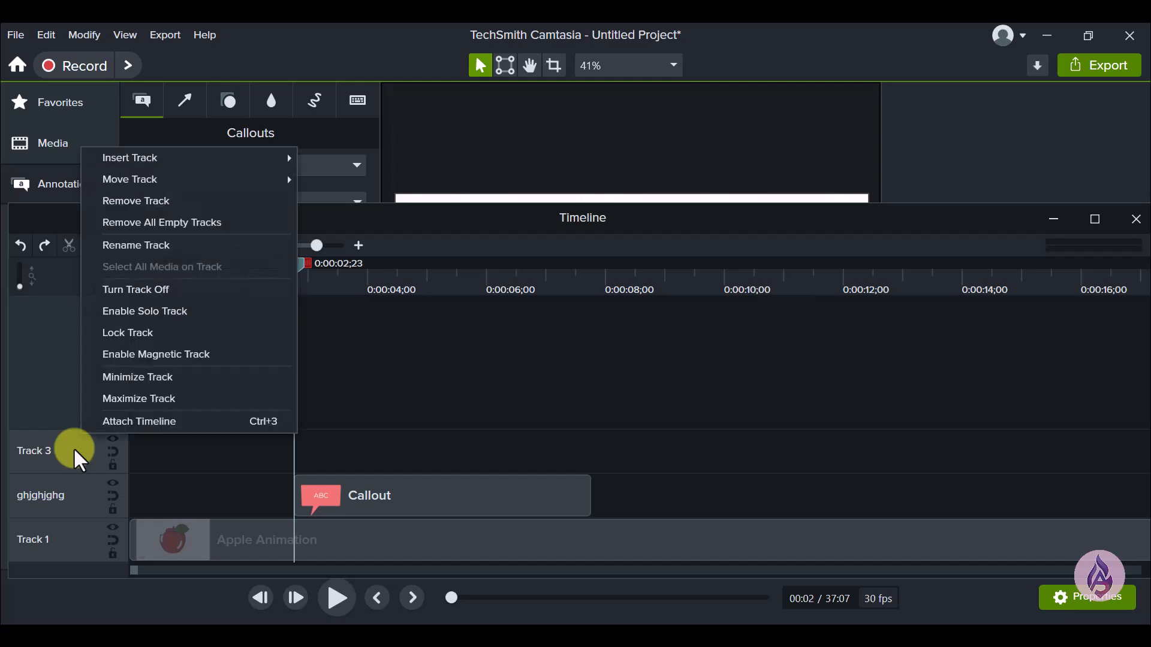
{"action": "left_click", "coordinate": [165, 422]}
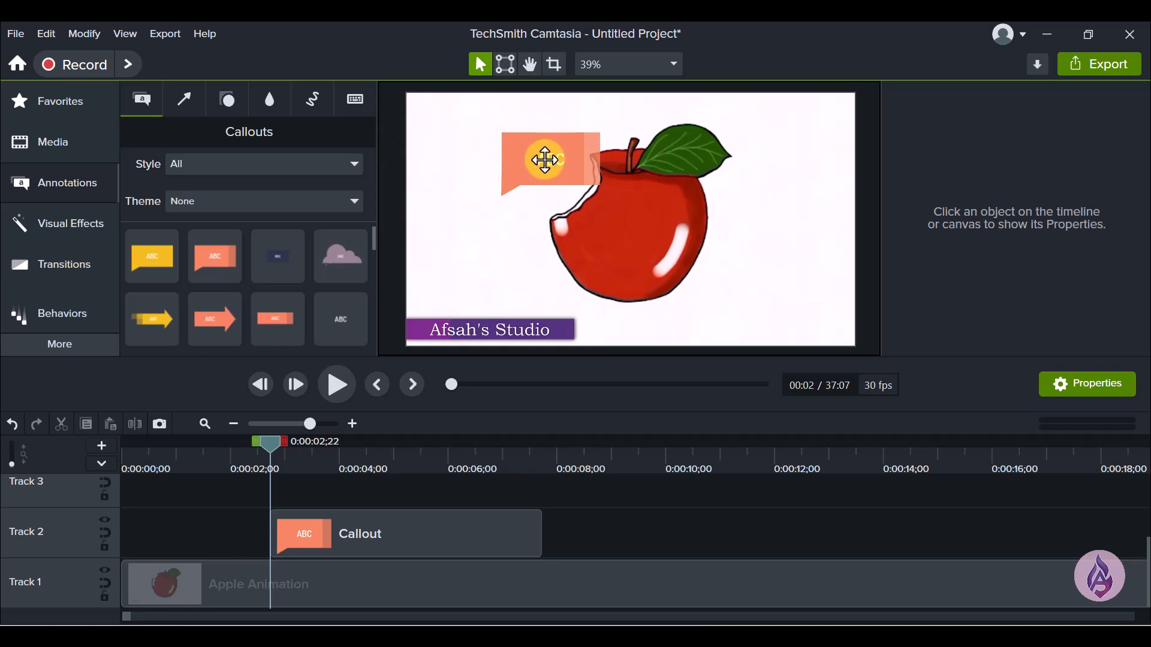
Move the ABC callout over the apple's stem with canvas snapping on, and shift it slightly with canvas snapping off.
{"action": "left_click_drag", "start_coordinate": [545, 161], "coordinate": [622, 162]}
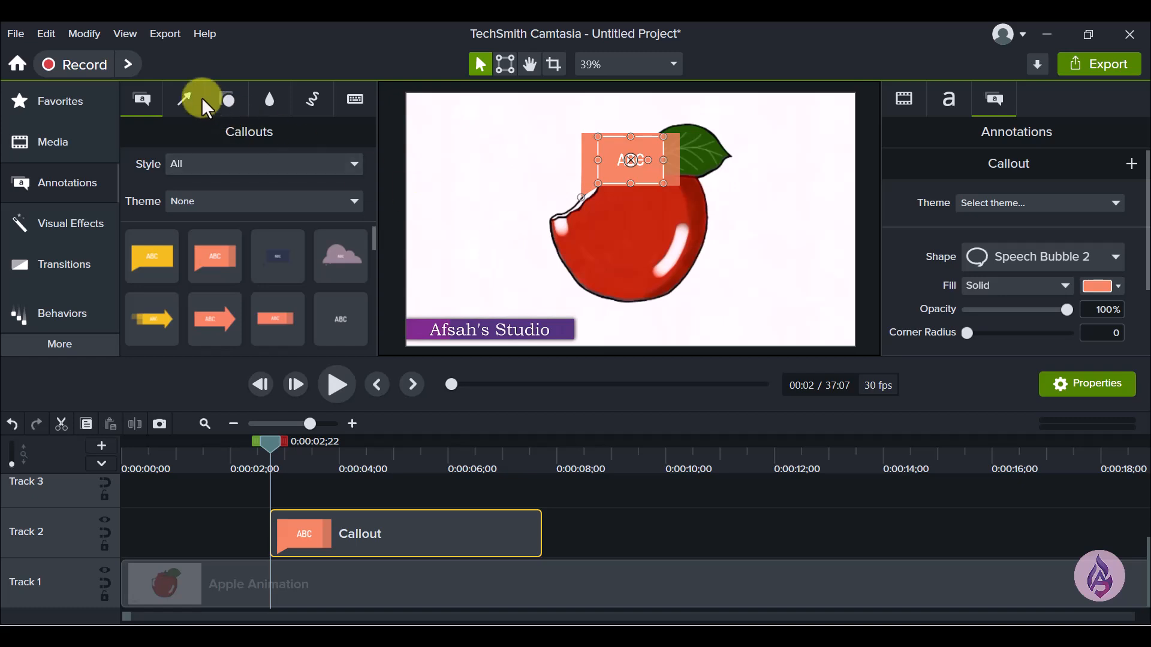
{"action": "left_click", "coordinate": [132, 33]}
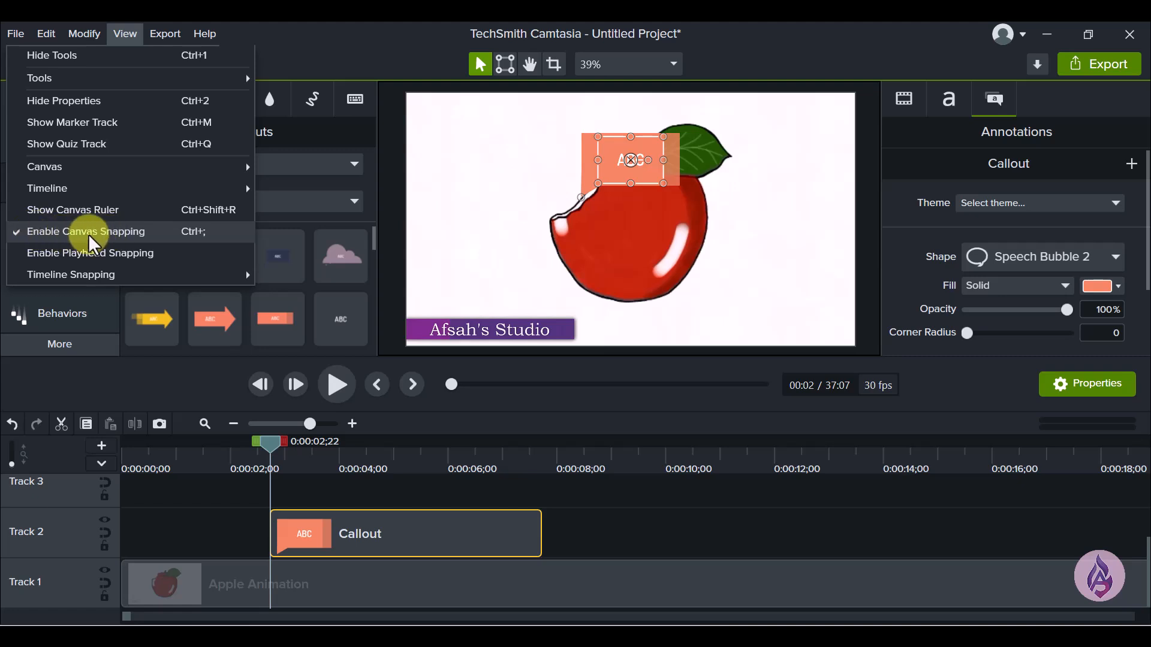
{"action": "left_click", "coordinate": [27, 231]}
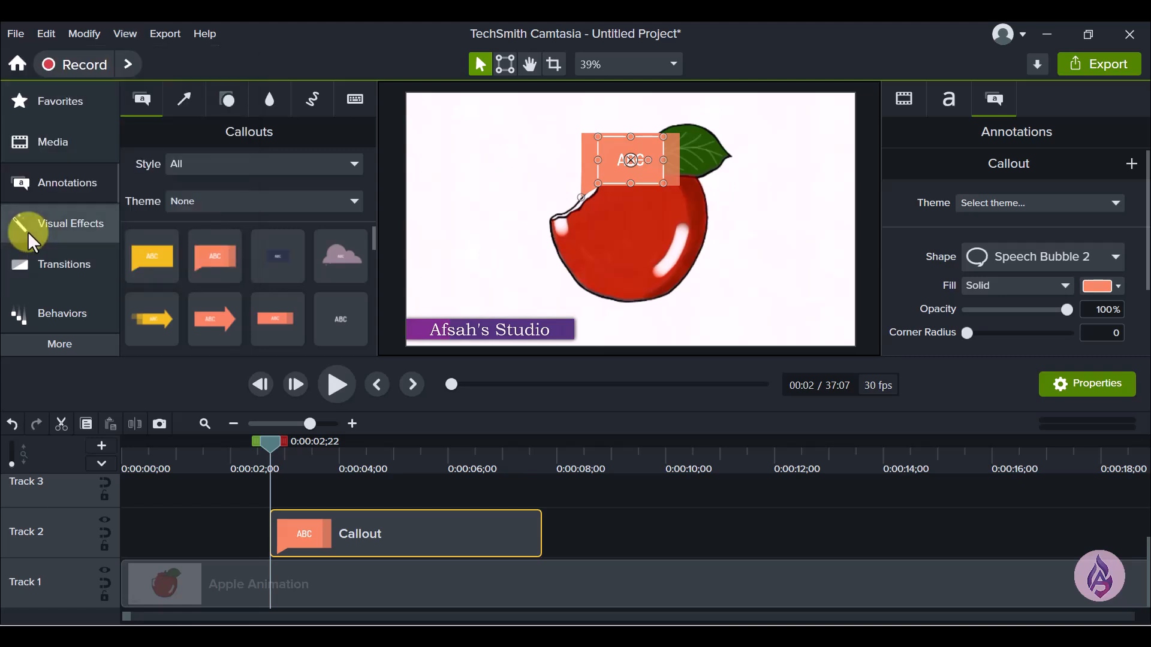
{"action": "left_click", "coordinate": [648, 157]}
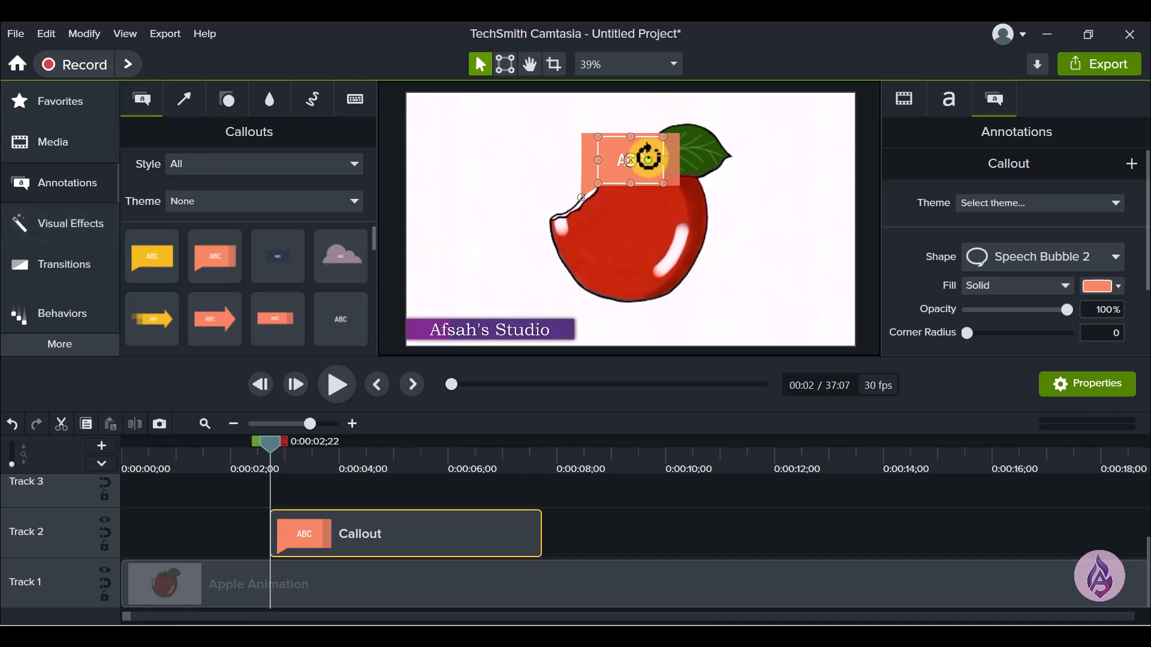
{"action": "mouse_move", "coordinate": [648, 159]}
{"action": "left_mouse_down"}
{"action": "mouse_move", "coordinate": [658, 162]}
{"action": "mouse_move", "coordinate": [527, 170]}
{"action": "mouse_move", "coordinate": [713, 197]}
{"action": "mouse_move", "coordinate": [547, 195]}
{"action": "mouse_move", "coordinate": [711, 198]}
{"action": "mouse_move", "coordinate": [566, 187]}
{"action": "mouse_move", "coordinate": [701, 213]}
{"action": "mouse_move", "coordinate": [660, 142]}
{"action": "mouse_move", "coordinate": [653, 170]}
{"action": "mouse_move", "coordinate": [650, 158]}
{"action": "left_mouse_up"}
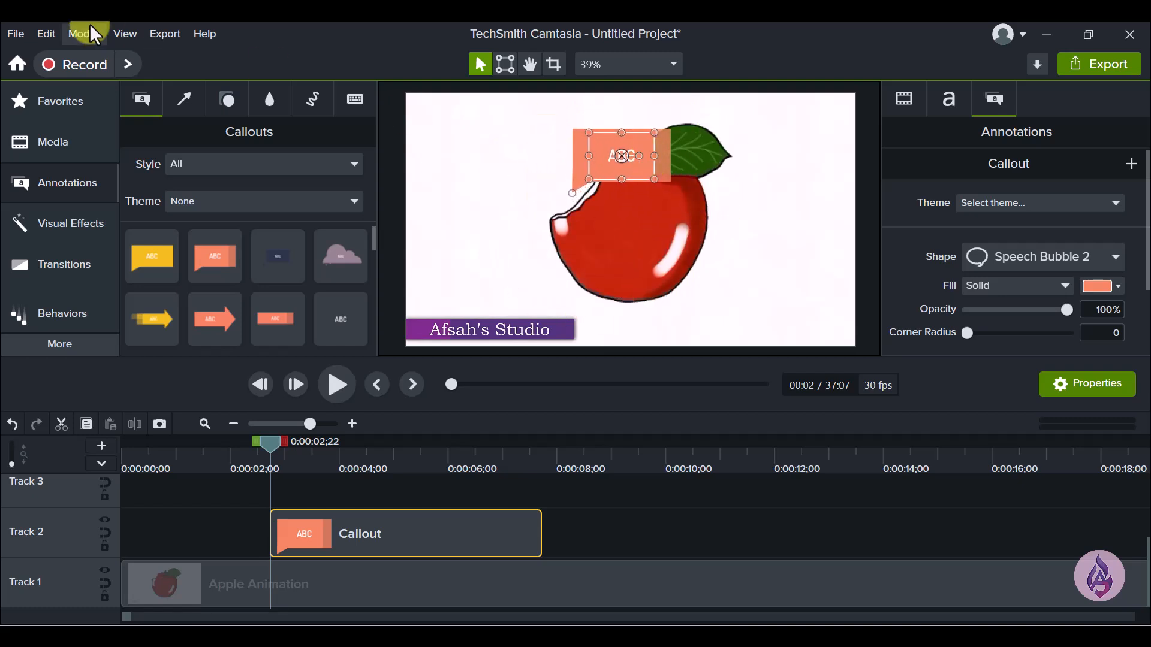
Enable canvas snapping again and reposition the ABC callout on the canvas.
{"action": "left_click", "coordinate": [124, 30]}
{"action": "left_click", "coordinate": [75, 234]}
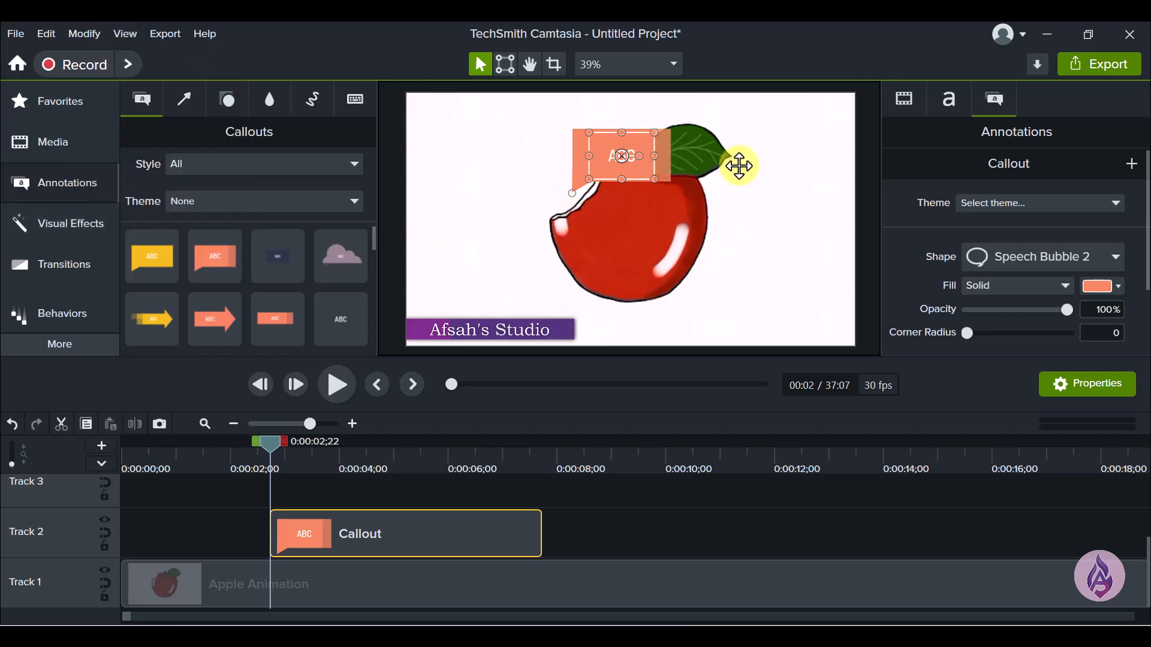
{"action": "left_click", "coordinate": [705, 154]}
{"action": "left_click", "coordinate": [624, 155]}
{"action": "left_click", "coordinate": [663, 163]}
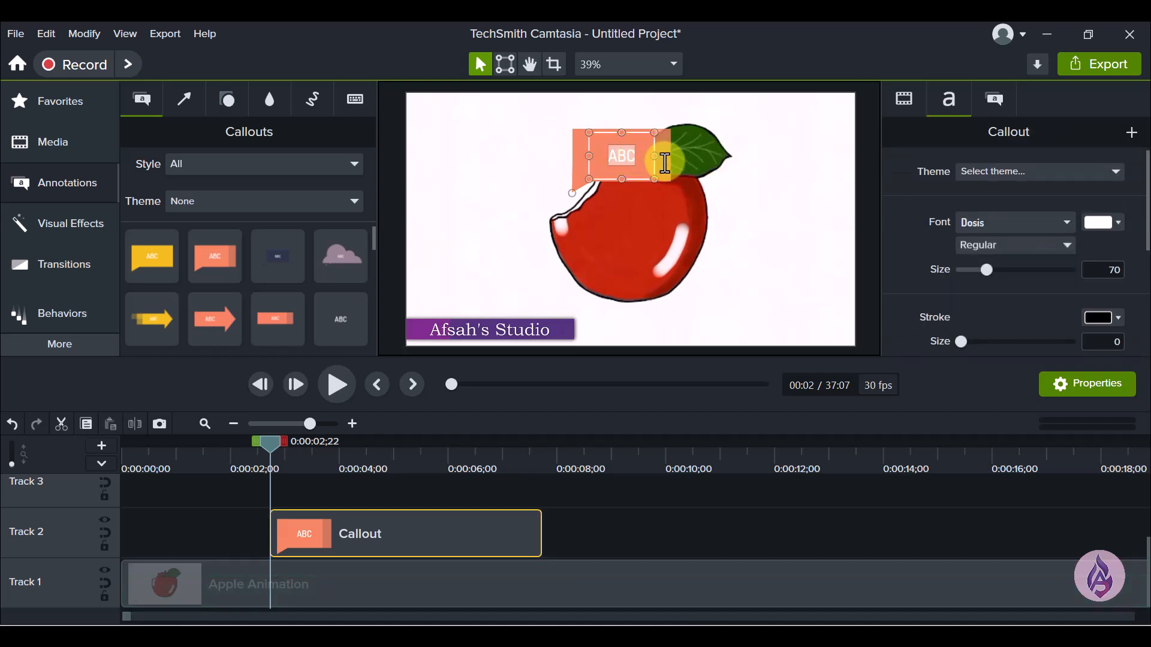
{"action": "left_click", "coordinate": [695, 156]}
{"action": "mouse_move", "coordinate": [641, 159]}
{"action": "left_mouse_down"}
{"action": "mouse_move", "coordinate": [647, 146]}
{"action": "mouse_move", "coordinate": [570, 149]}
{"action": "mouse_move", "coordinate": [644, 153]}
{"action": "left_mouse_up"}
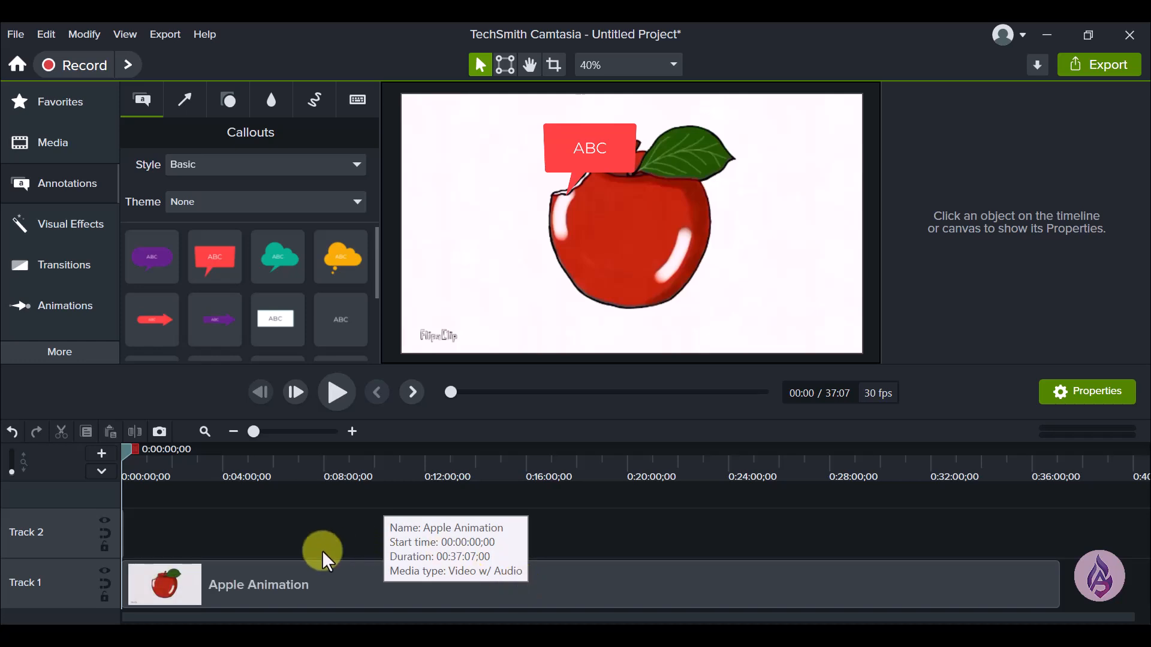
Split the Apple Animation clip on Track 1 at 0:05:08;18.
{"action": "left_click", "coordinate": [246, 592]}
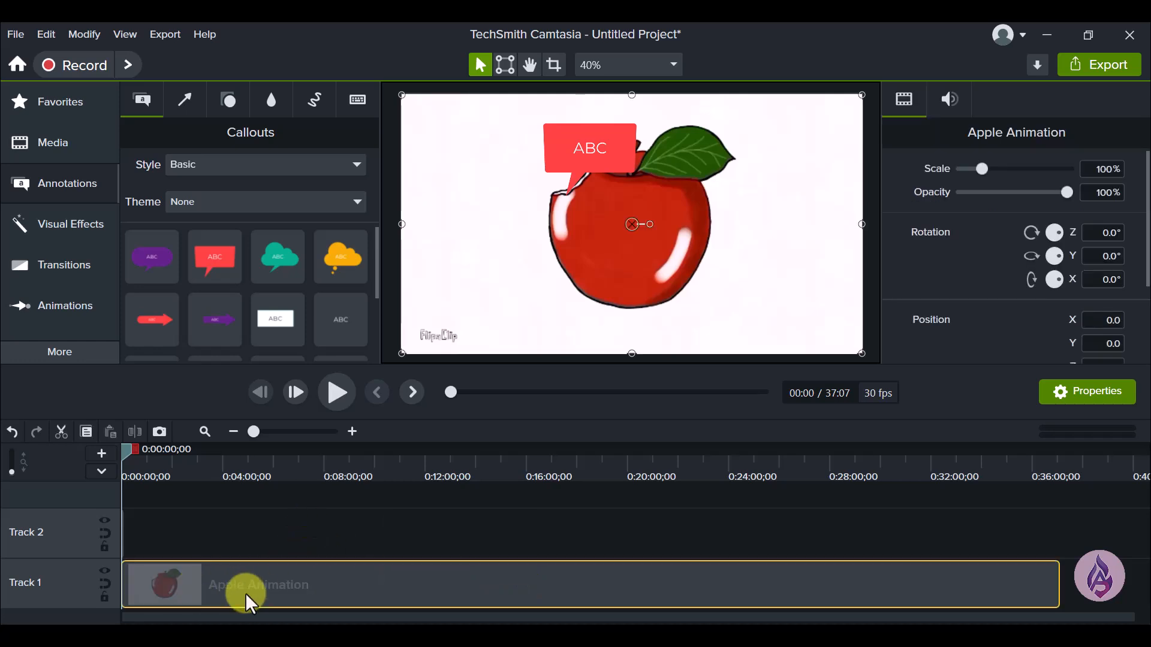
{"action": "left_click_drag", "start_coordinate": [125, 447], "coordinate": [254, 509]}
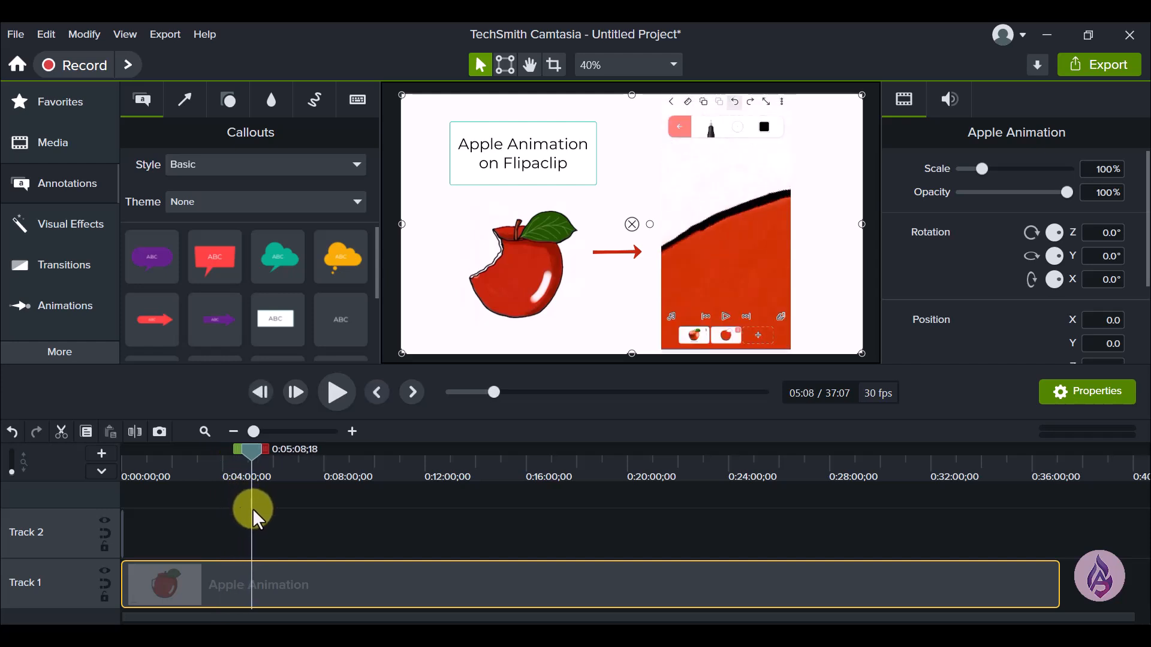
{"action": "left_click", "coordinate": [133, 431]}
{"action": "left_click_drag", "start_coordinate": [350, 585], "coordinate": [326, 604]}
{"action": "left_click", "coordinate": [337, 512]}
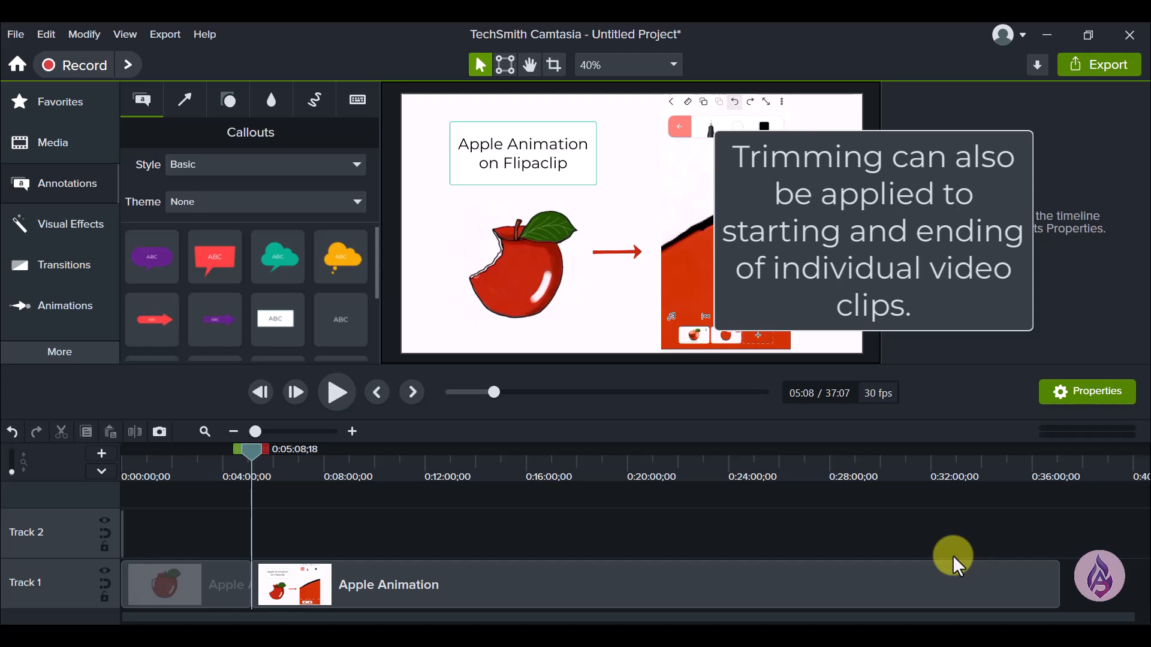
Trim the end of the second Apple Animation clip so the project lasts 35:36.
{"action": "left_click", "coordinate": [966, 567]}
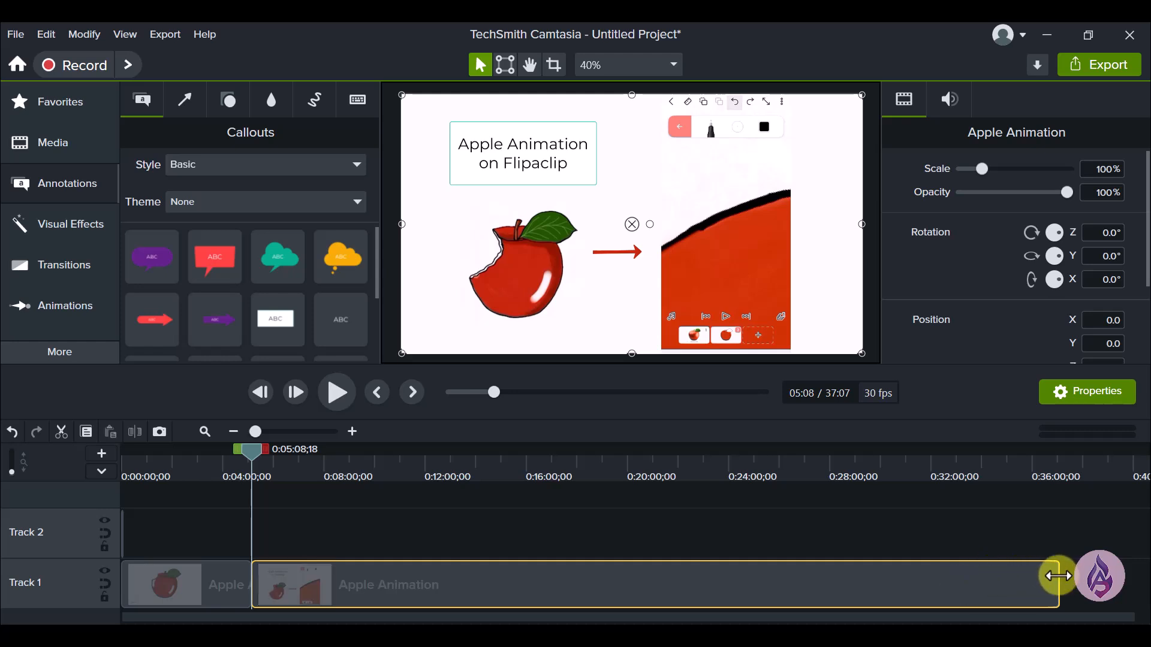
{"action": "left_click_drag", "start_coordinate": [1058, 576], "coordinate": [1021, 596]}
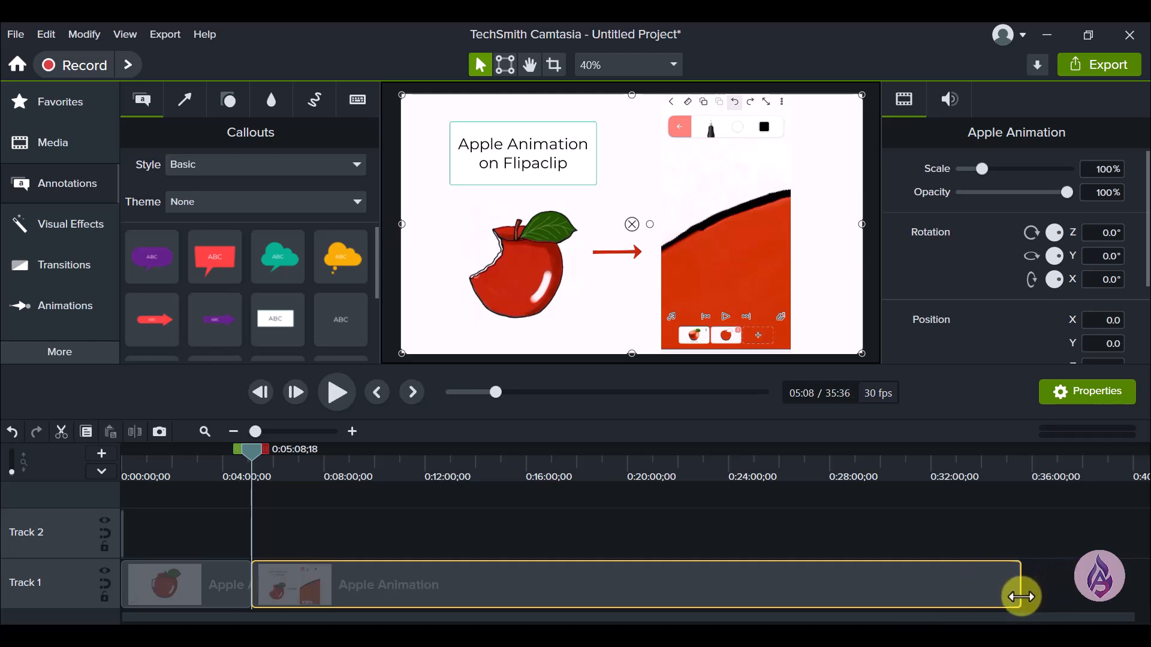
{"action": "left_click", "coordinate": [976, 547]}
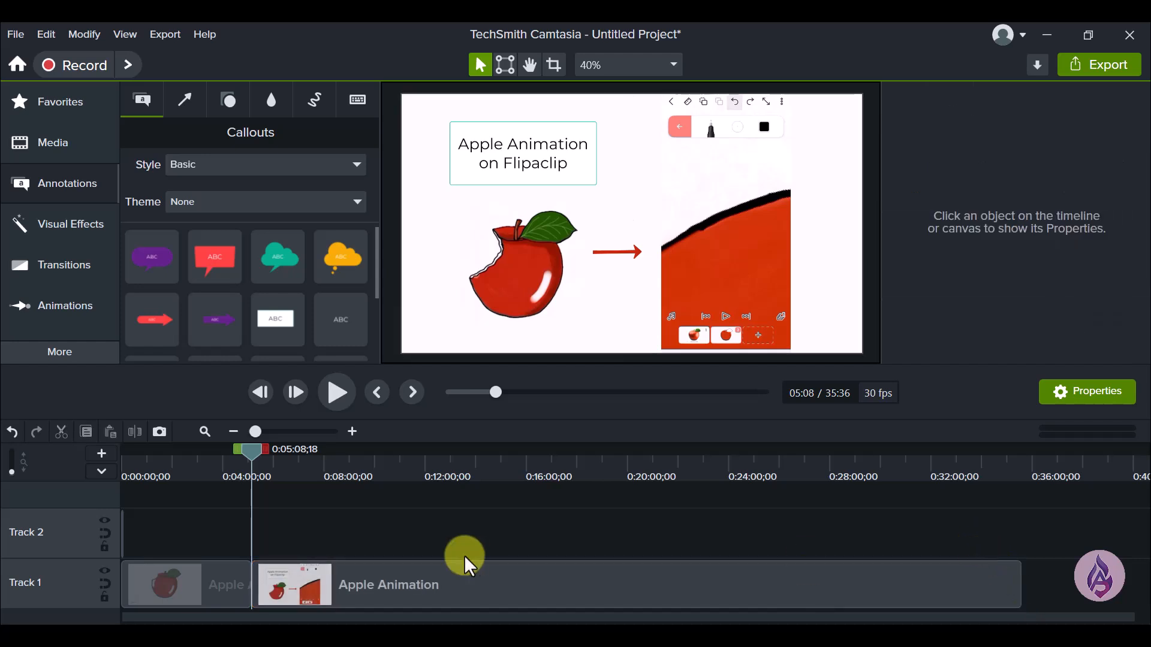
Trim about 40 seconds off the first Apple Animation clip's start, and move both clips together to the timeline's beginning.
{"action": "left_click", "coordinate": [155, 587]}
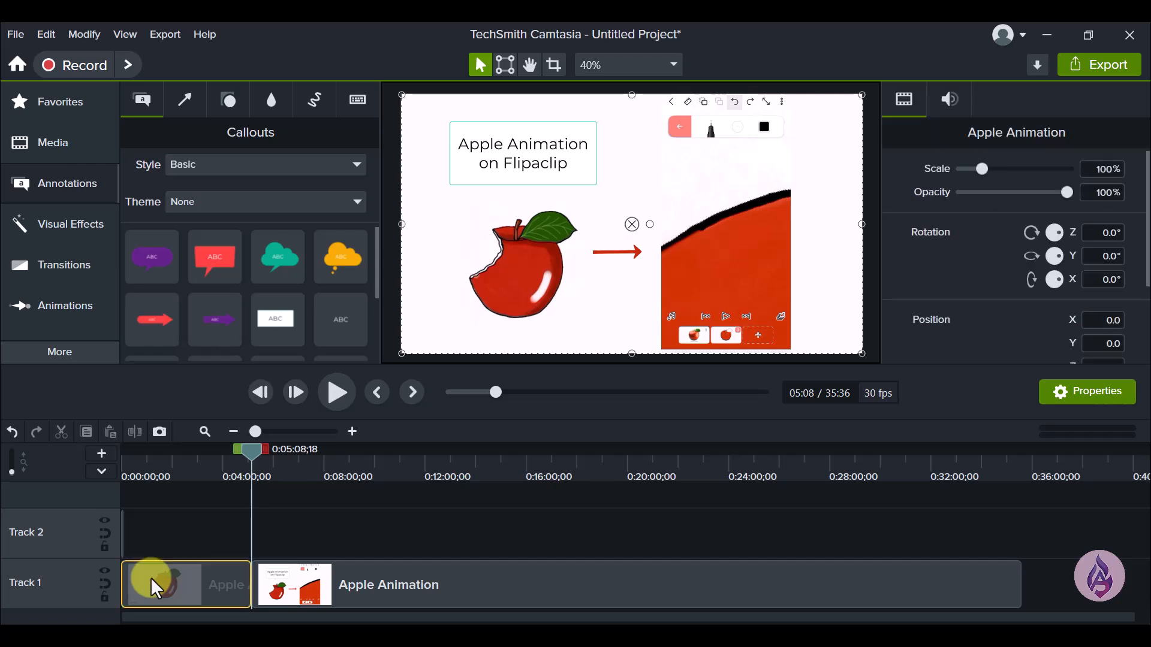
{"action": "left_click_drag", "start_coordinate": [123, 580], "coordinate": [138, 585]}
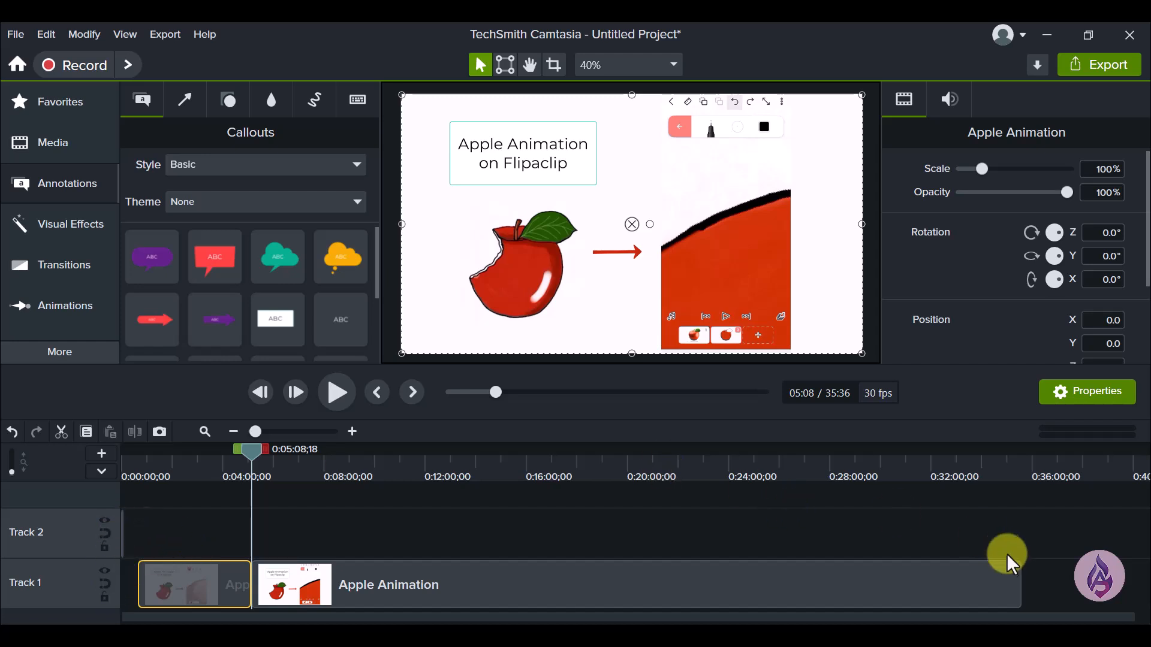
{"action": "left_click_drag", "start_coordinate": [189, 533], "coordinate": [301, 602]}
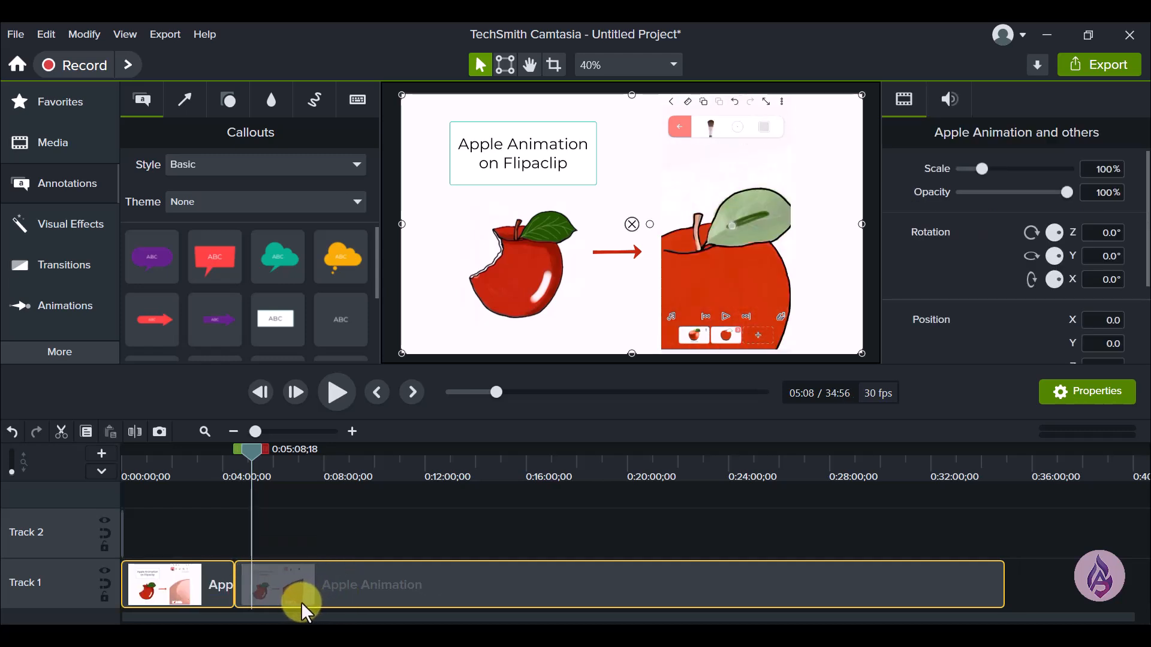
{"action": "left_click", "coordinate": [1019, 562]}
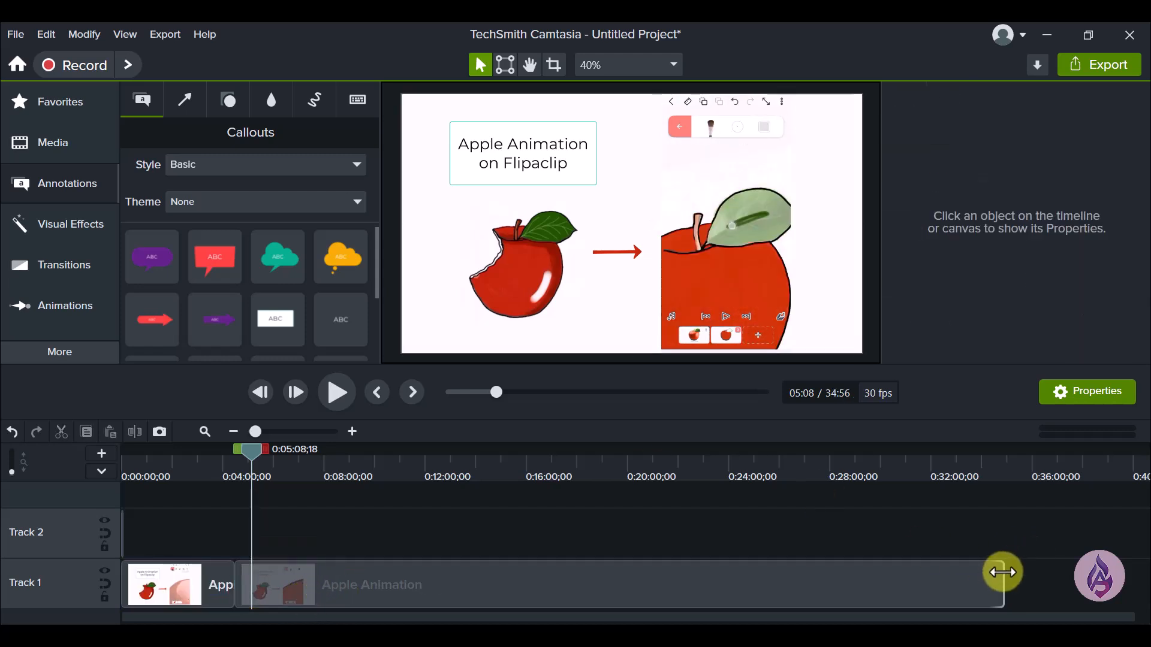
Extend the end of the second Apple Animation clip so the project lasts 36:27.
{"action": "left_click", "coordinate": [1002, 571]}
{"action": "left_click_drag", "start_coordinate": [1002, 572], "coordinate": [1043, 570]}
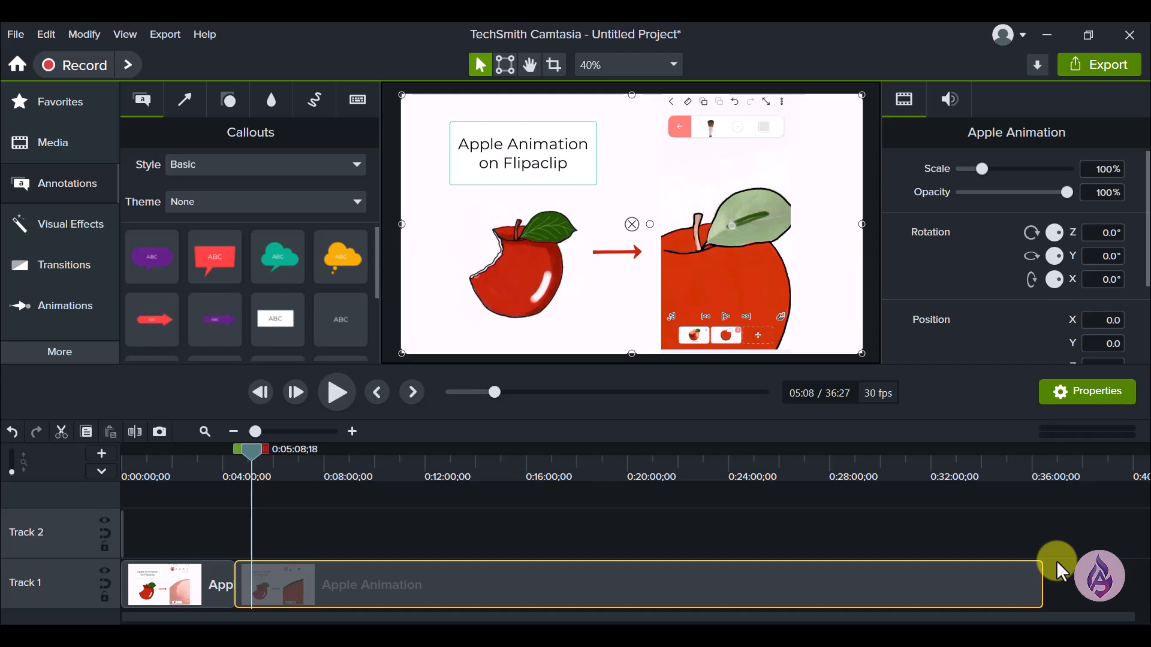
{"action": "left_click", "coordinate": [646, 548]}
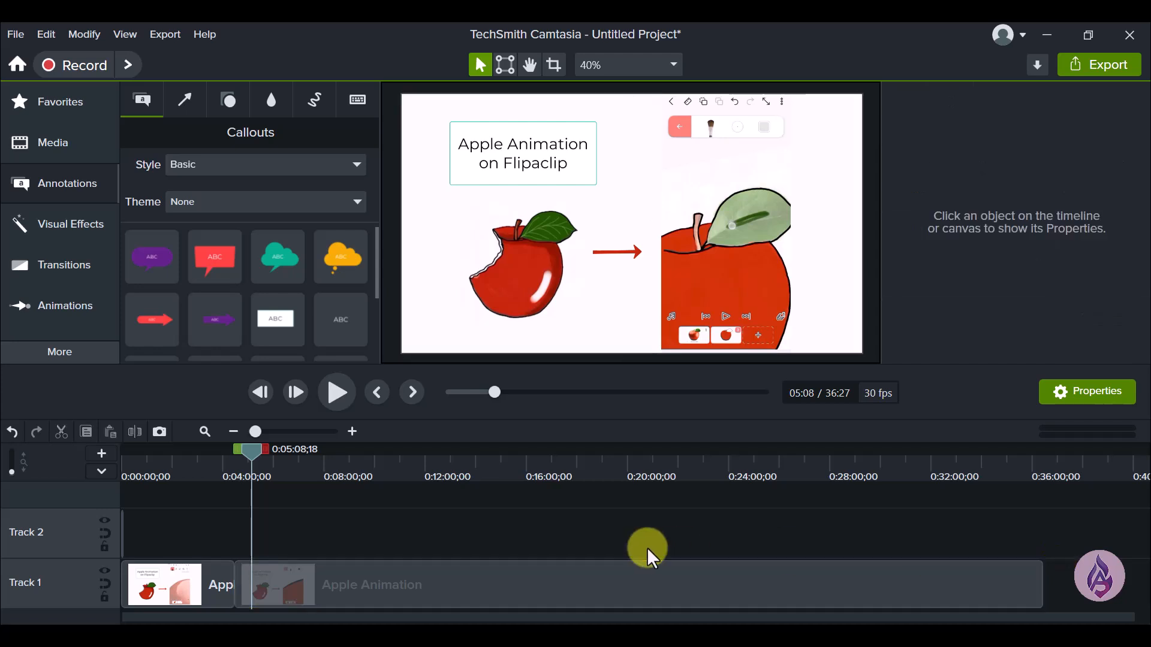
Split the second Apple Animation clip on Track 1 at 0:05:07;06.
{"action": "mouse_move", "coordinate": [254, 450]}
{"action": "left_mouse_down"}
{"action": "mouse_move", "coordinate": [212, 456]}
{"action": "mouse_move", "coordinate": [254, 470]}
{"action": "left_mouse_up"}
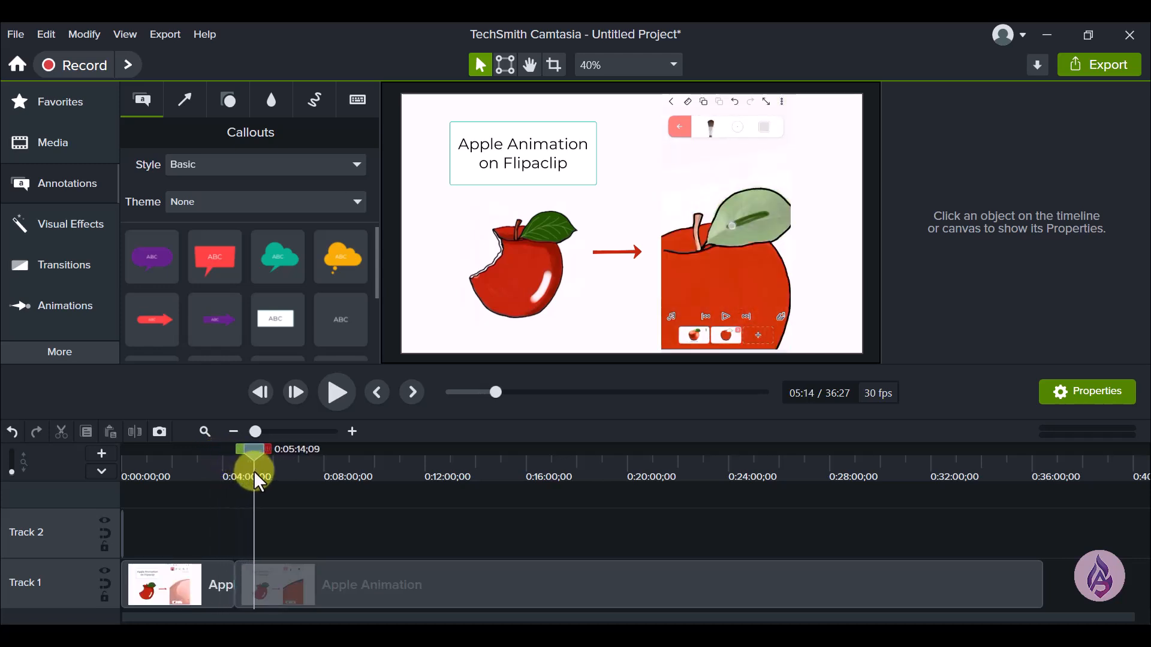
{"action": "left_click", "coordinate": [270, 595]}
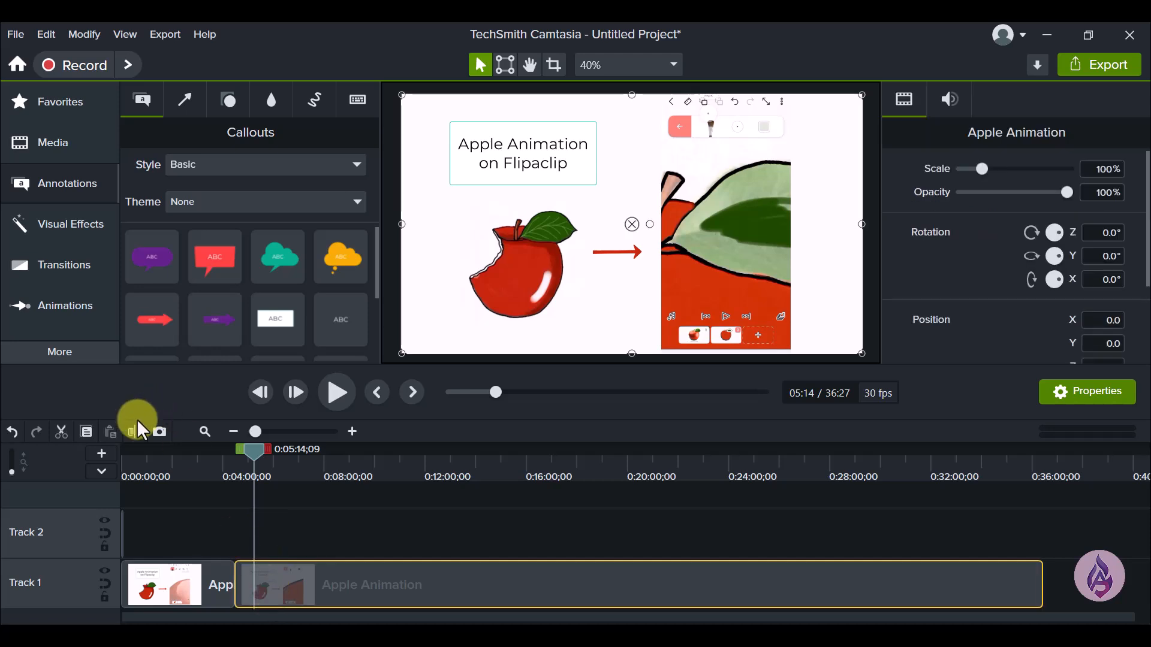
{"action": "mouse_move", "coordinate": [250, 455]}
{"action": "left_mouse_down"}
{"action": "mouse_move", "coordinate": [235, 455]}
{"action": "mouse_move", "coordinate": [247, 463]}
{"action": "left_mouse_up"}
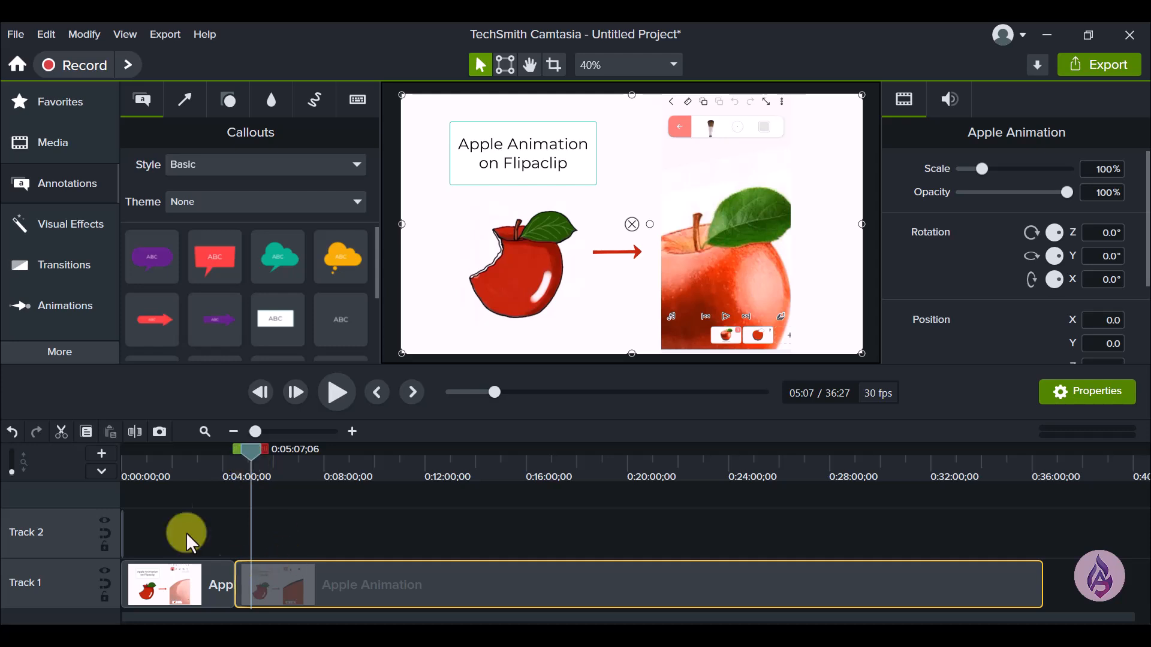
{"action": "left_click", "coordinate": [132, 432]}
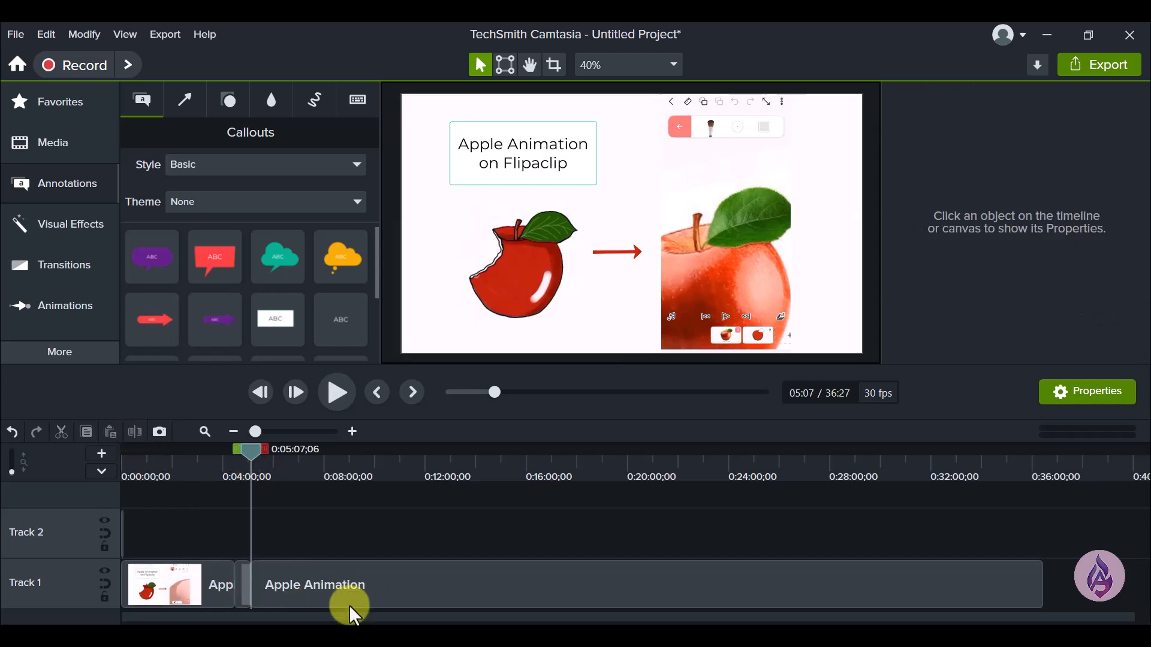
Delete the short segment ahead of the 0:05:07;06 split, and extend the following clip's start back to the first clip's end.
{"action": "left_click", "coordinate": [246, 585]}
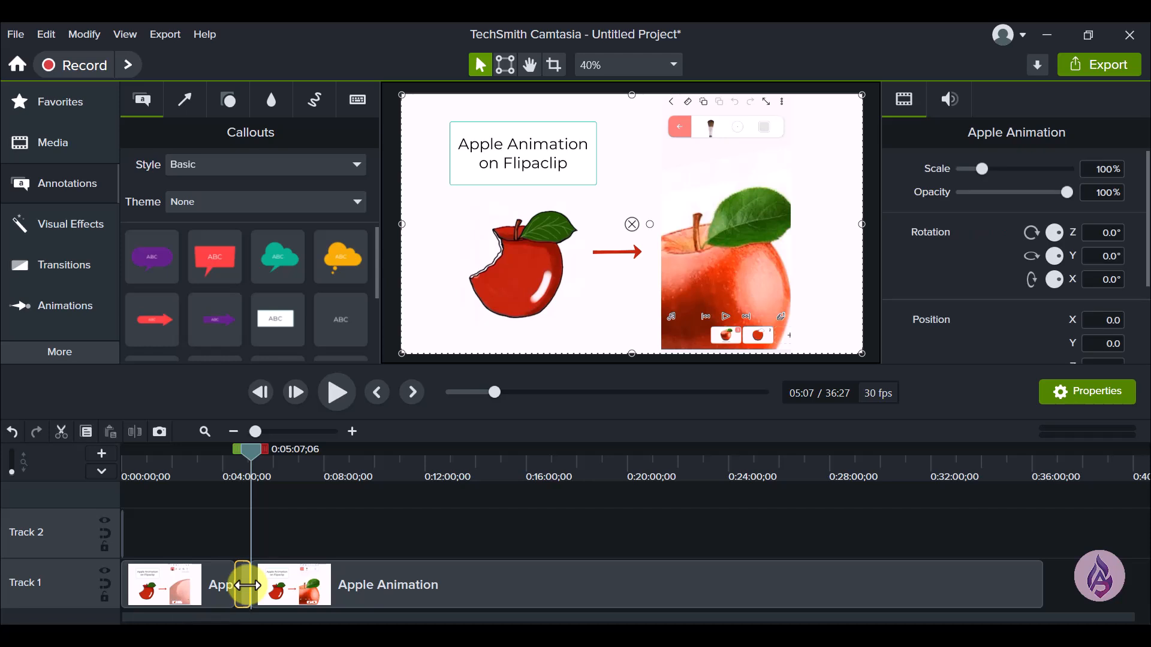
{"action": "key", "text": "Delete"}
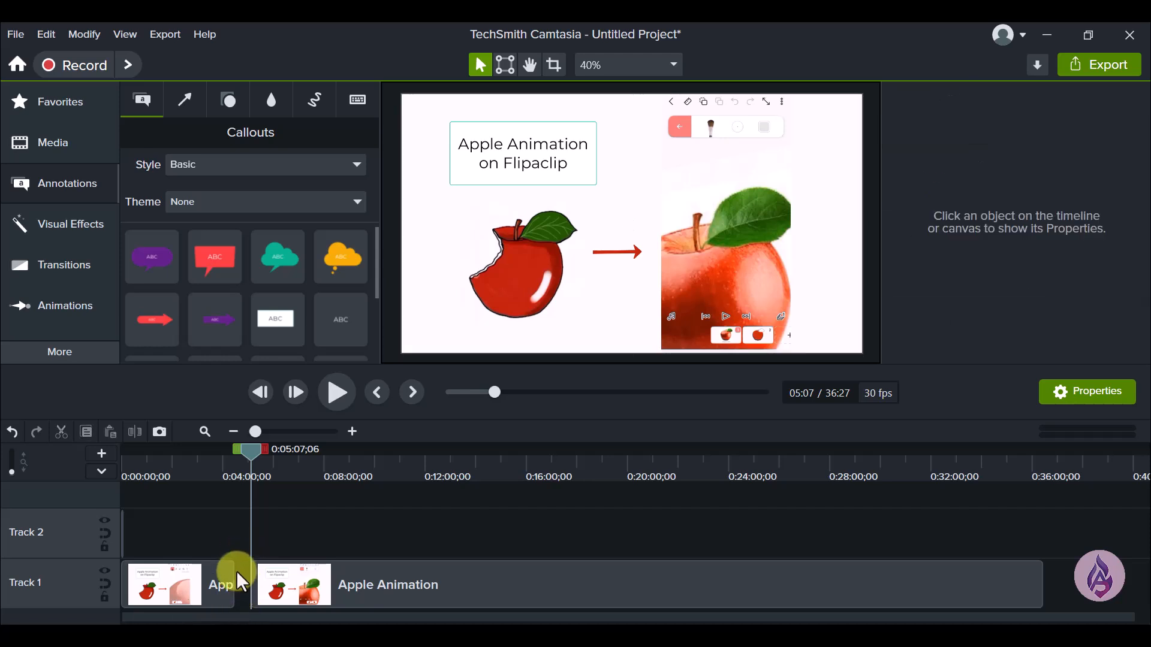
{"action": "left_click", "coordinate": [262, 574]}
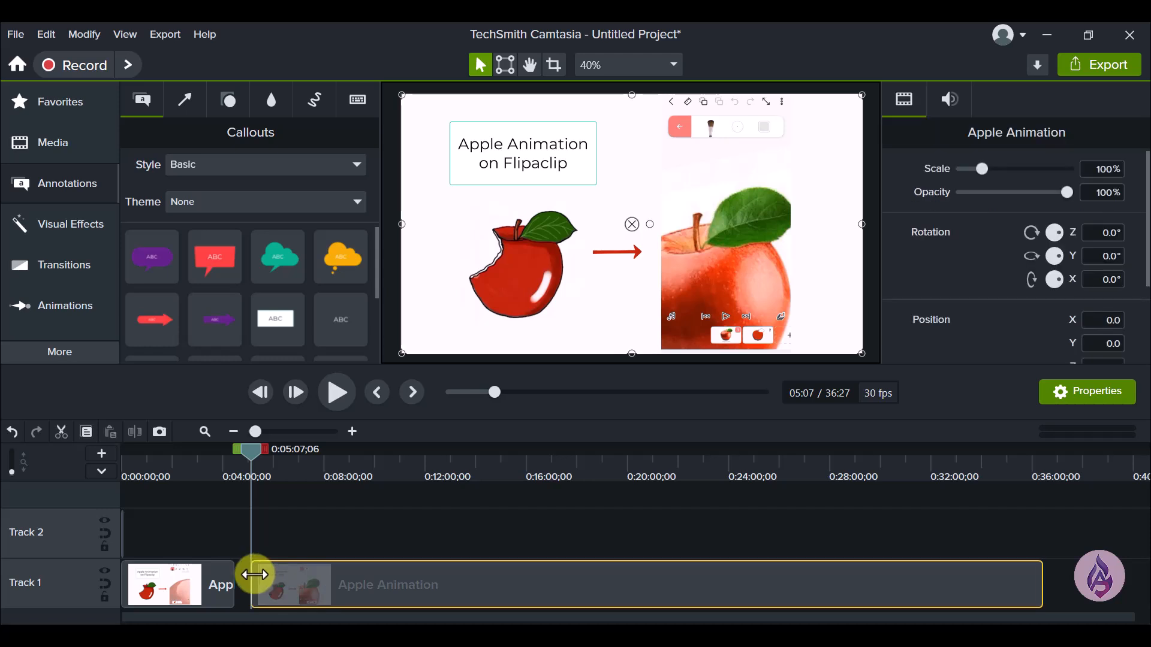
{"action": "left_click_drag", "start_coordinate": [252, 574], "coordinate": [232, 579]}
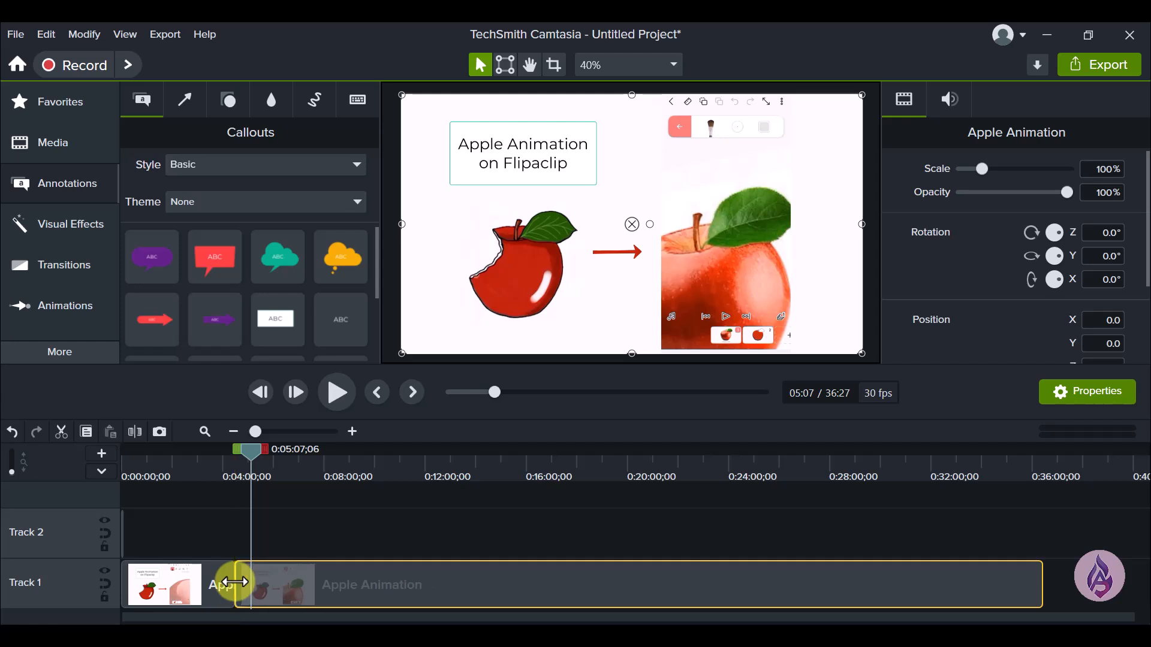
Scrub the timeline back to 0:04:20;07 to view the frame just before the second clip on Track 1.
{"action": "left_click", "coordinate": [217, 455]}
{"action": "left_click_drag", "start_coordinate": [212, 448], "coordinate": [228, 463]}
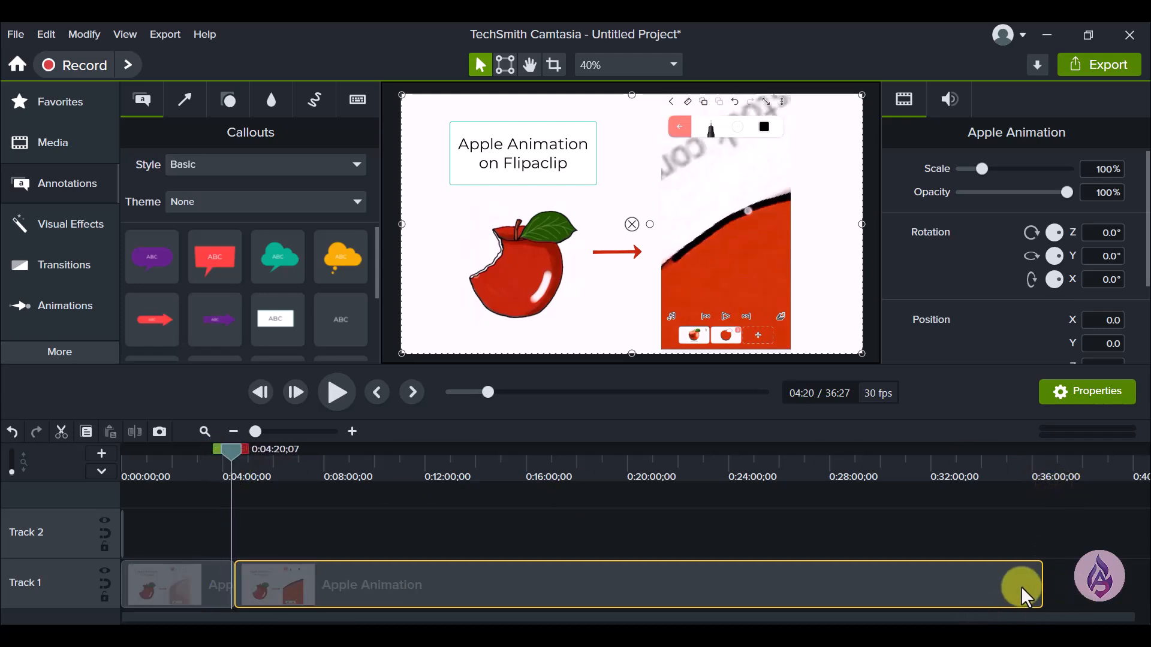
{"action": "left_click", "coordinate": [696, 537]}
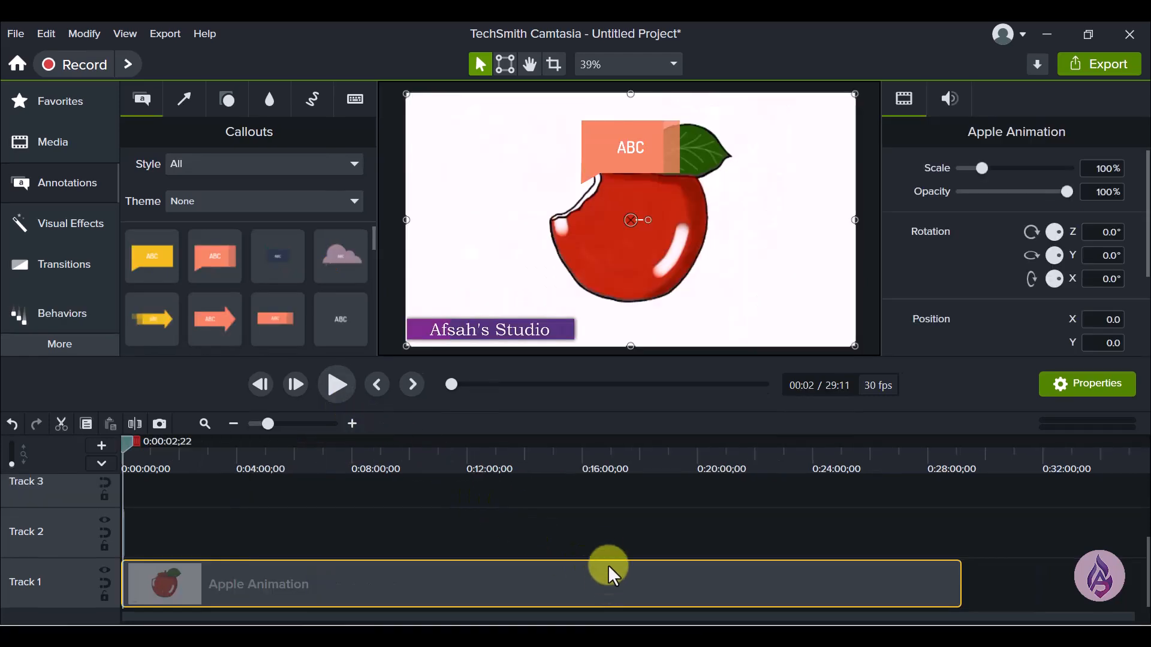
Split the full-length Apple Animation clip on Track 1 at 0:00:26;12.
{"action": "mouse_move", "coordinate": [607, 563]}
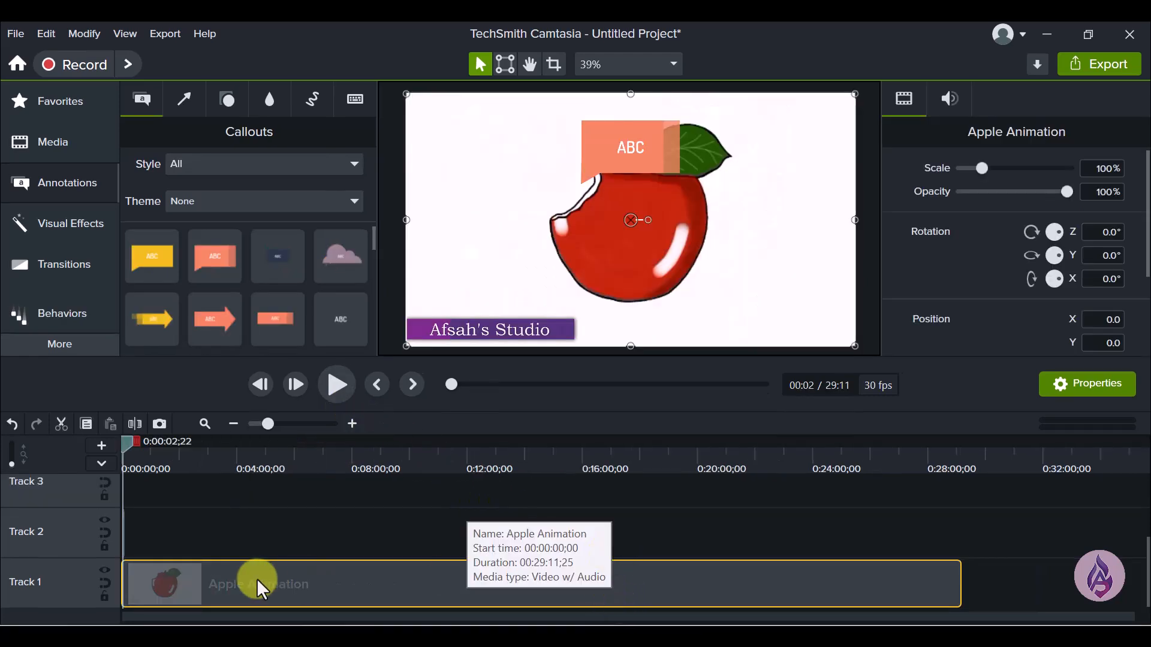
{"action": "scroll", "coordinate": [258, 579], "scroll_direction": "up", "scroll_amount": 5}
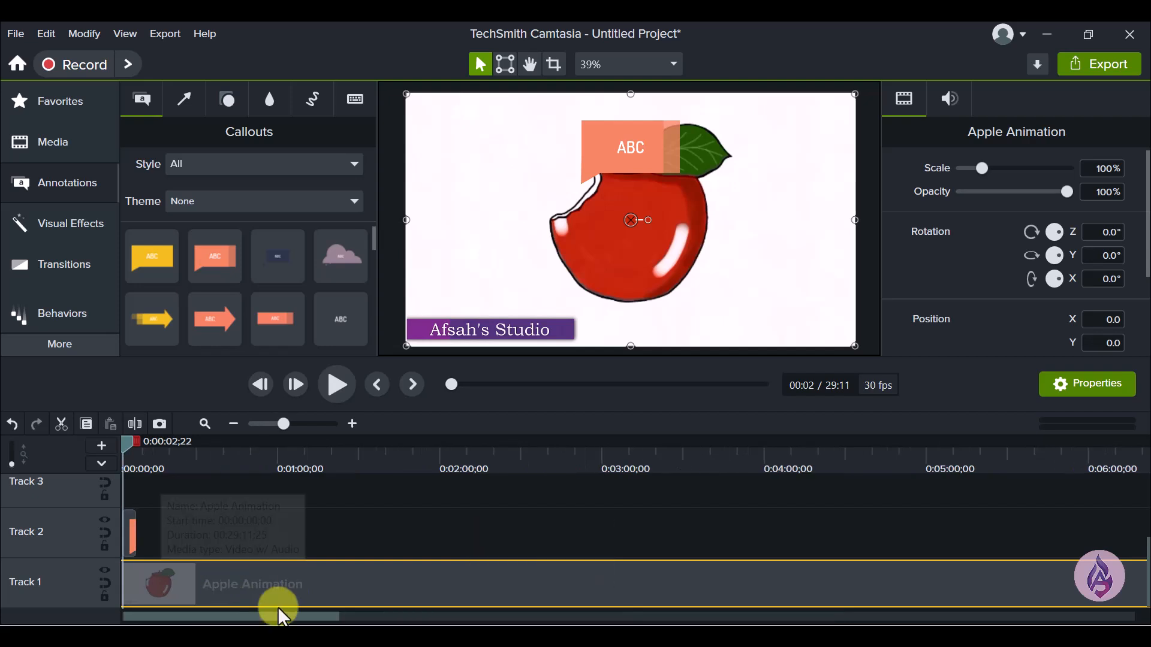
{"action": "left_click_drag", "start_coordinate": [124, 440], "coordinate": [185, 453]}
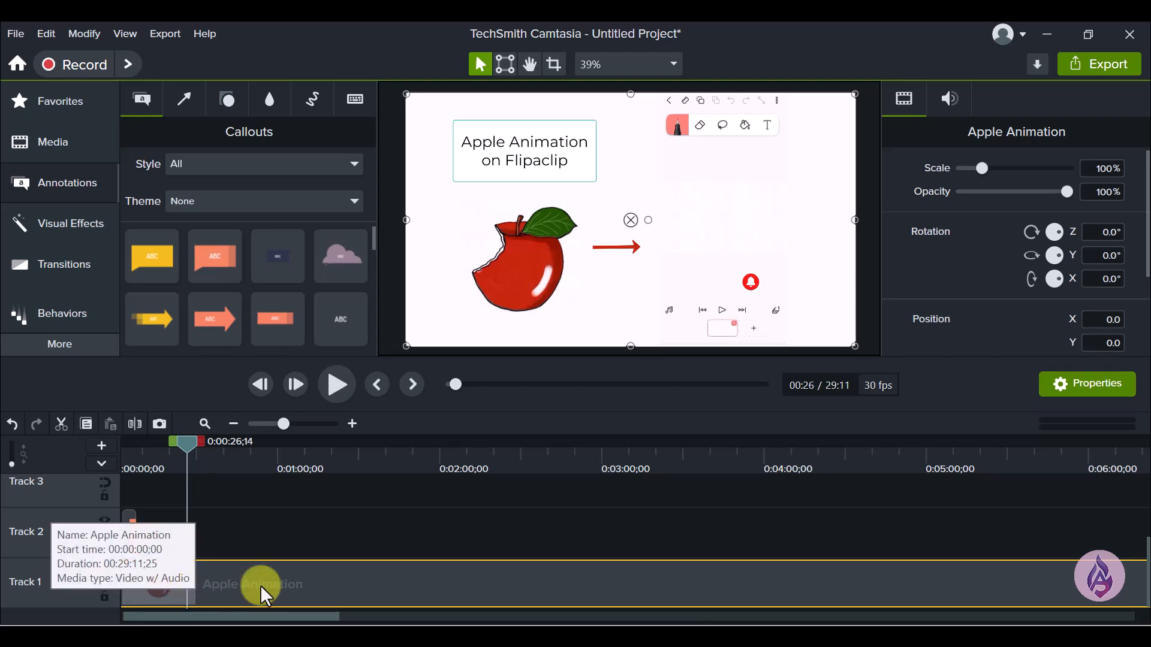
{"action": "key", "text": "ctrl+Home"}
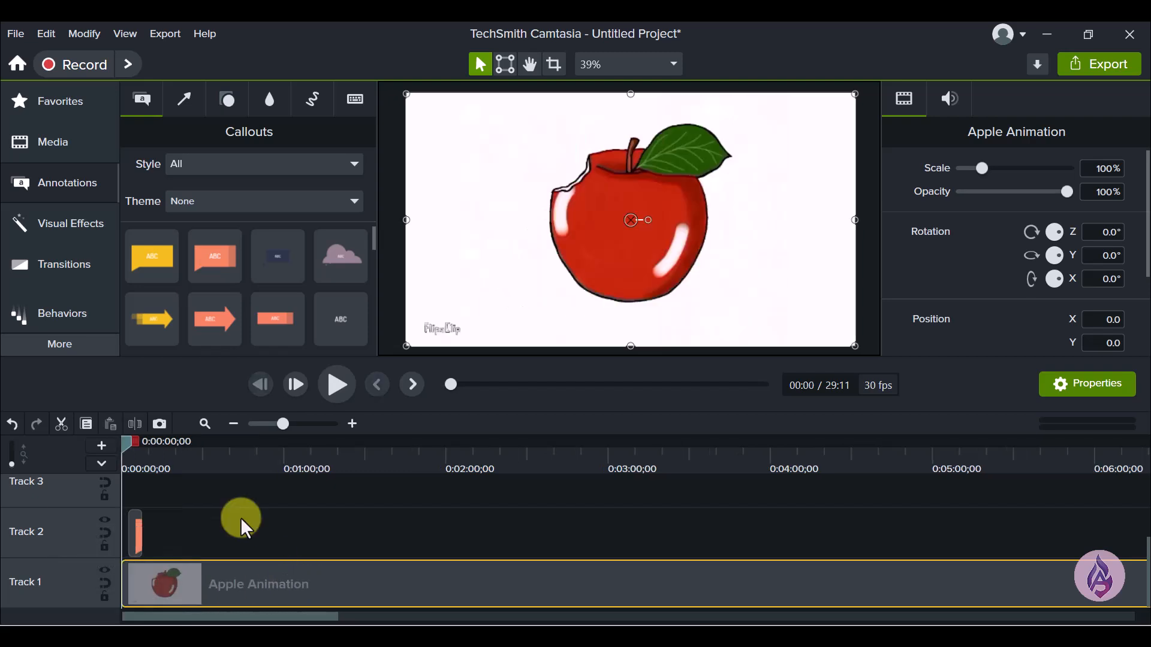
{"action": "left_click_drag", "start_coordinate": [123, 440], "coordinate": [193, 466]}
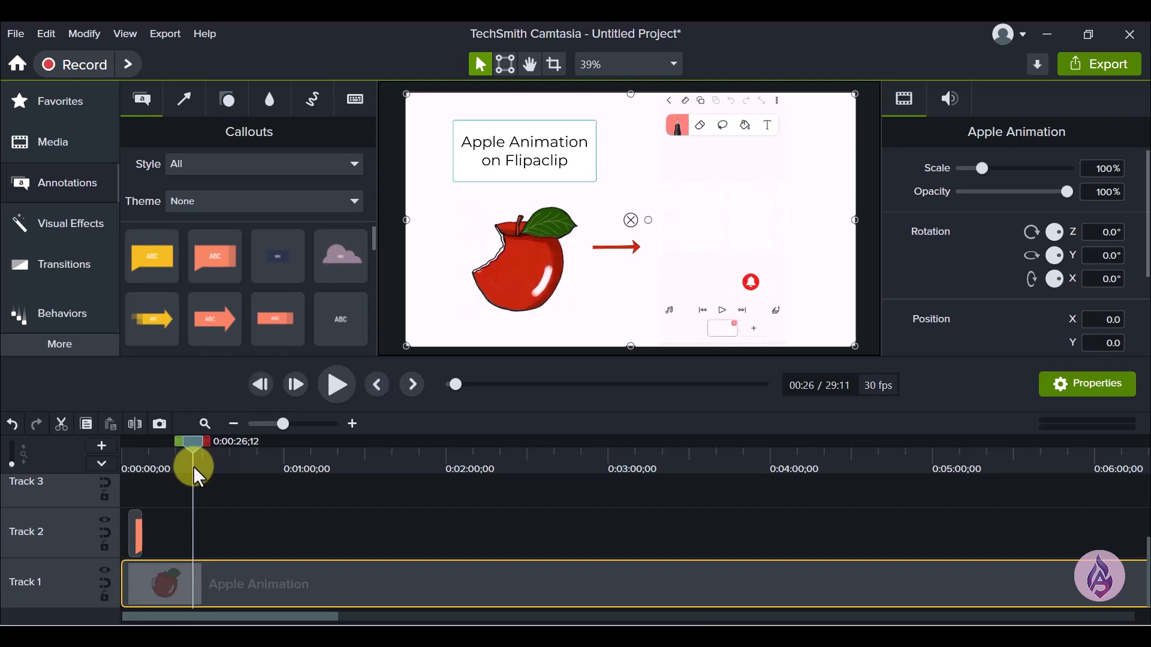
{"action": "left_click", "coordinate": [135, 424]}
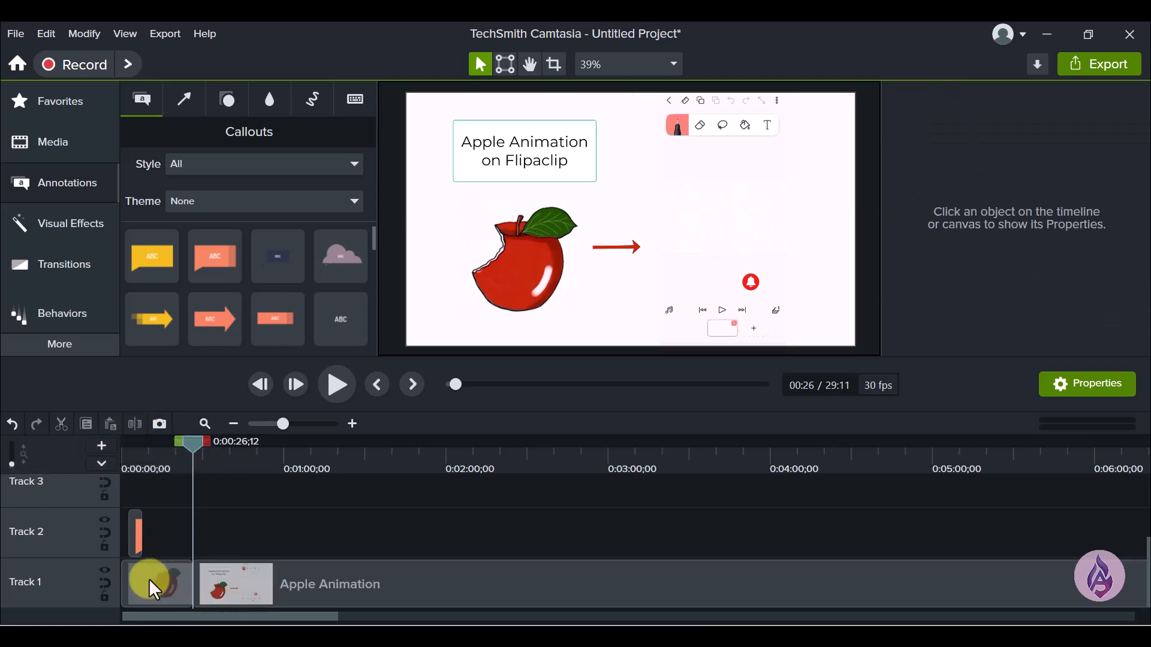
Play the second Apple Animation clip up to 0:00:32;06 and split it there.
{"action": "mouse_move", "coordinate": [293, 578]}
{"action": "left_mouse_down"}
{"action": "mouse_move", "coordinate": [368, 585]}
{"action": "mouse_move", "coordinate": [282, 588]}
{"action": "left_mouse_up"}
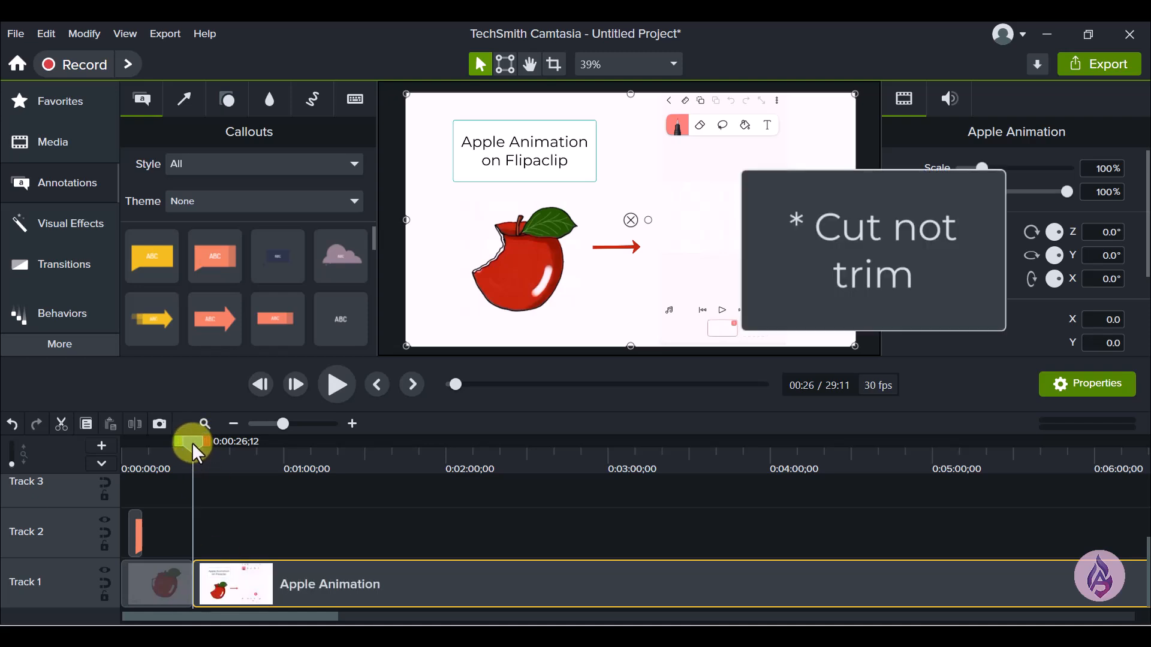
{"action": "left_click", "coordinate": [332, 385]}
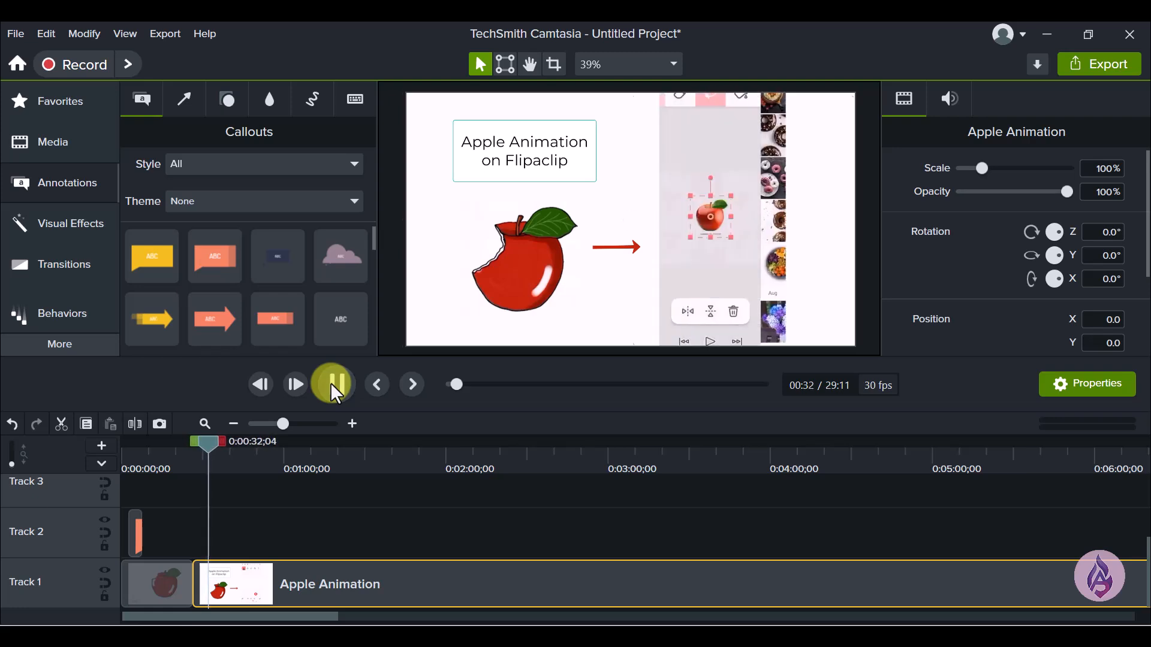
{"action": "left_click", "coordinate": [210, 474]}
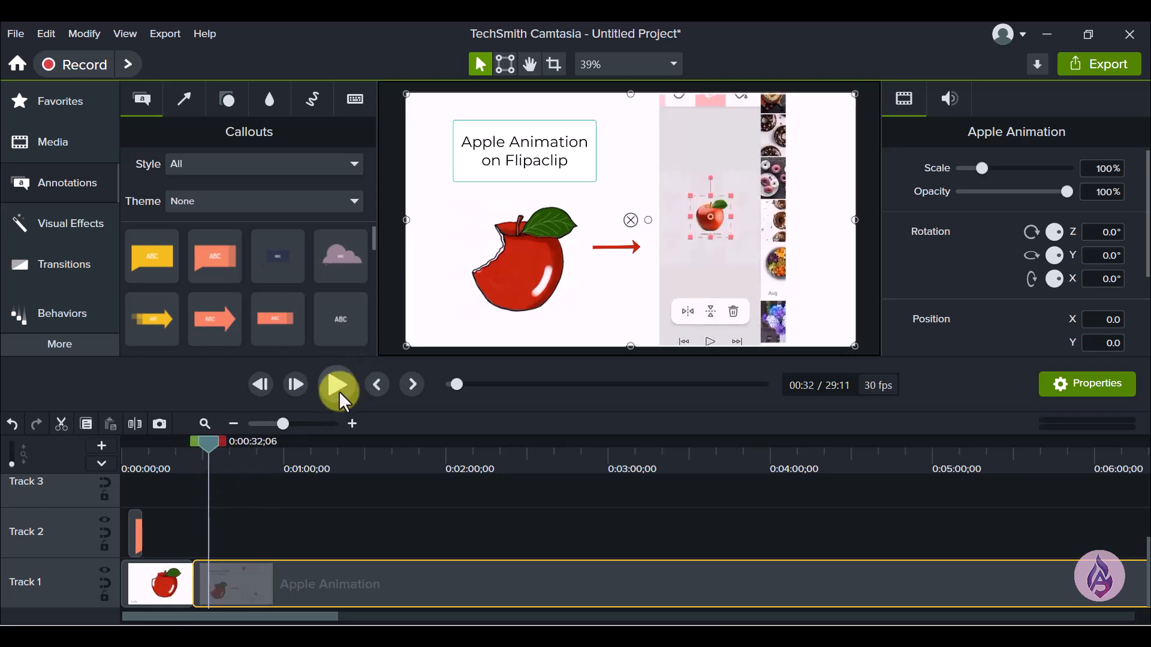
{"action": "left_click", "coordinate": [134, 426]}
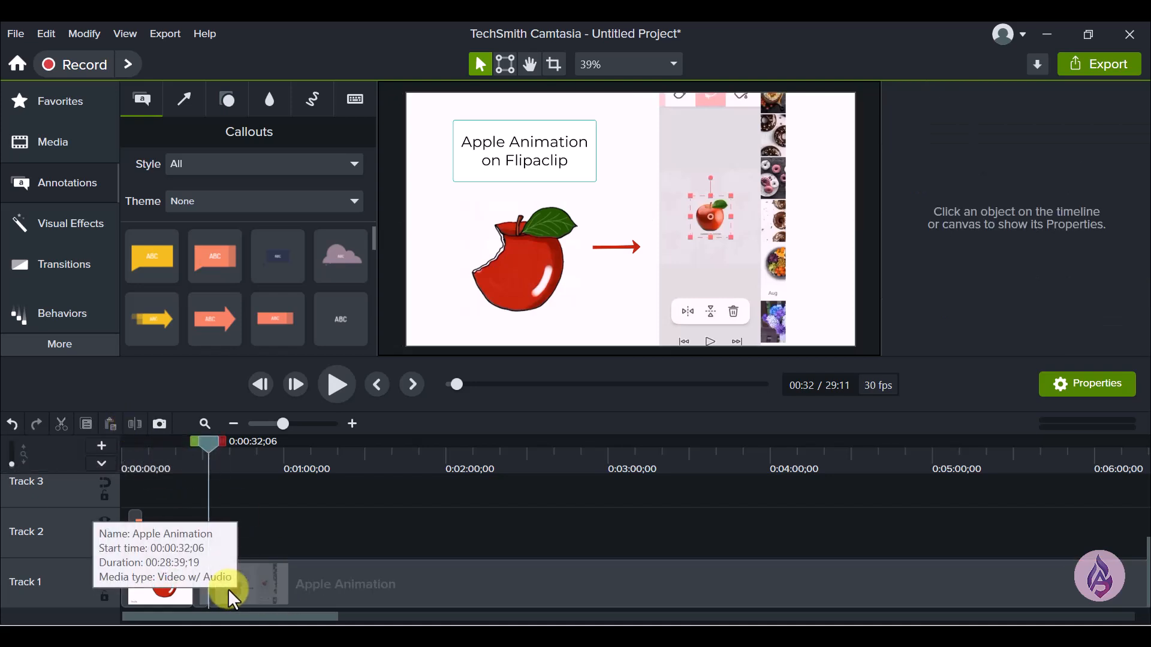
Delete the short segment between 0:00:26;12 and 0:00:32;06 on Track 1, and move the following clip against the first one.
{"action": "left_click", "coordinate": [203, 586]}
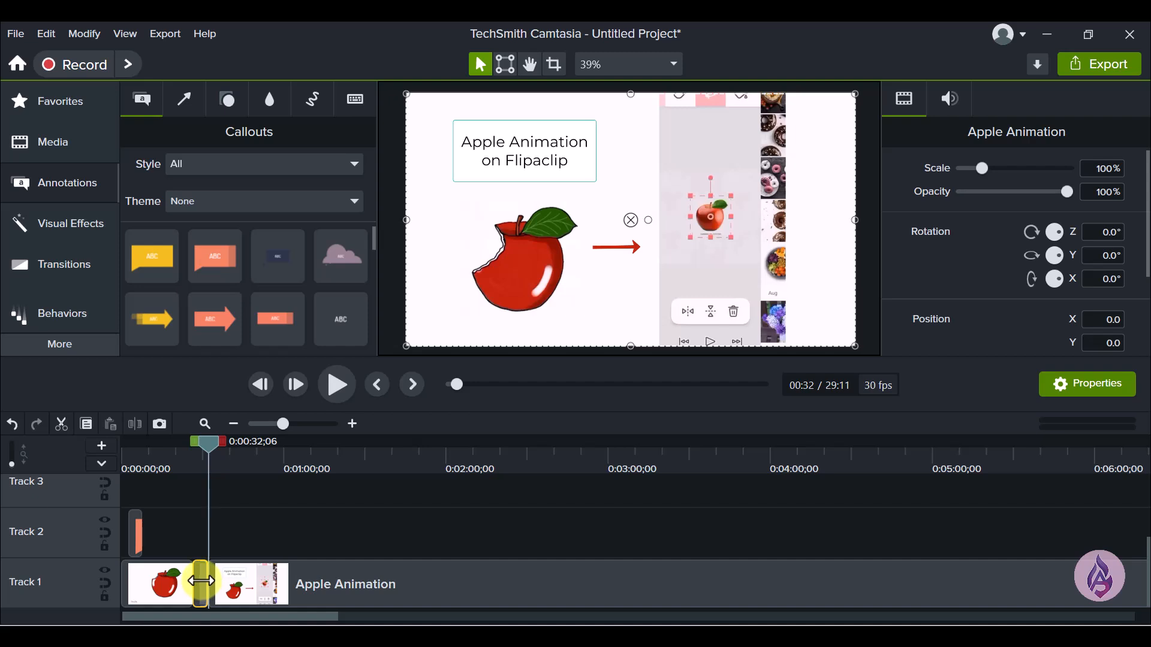
{"action": "left_click", "coordinate": [201, 581]}
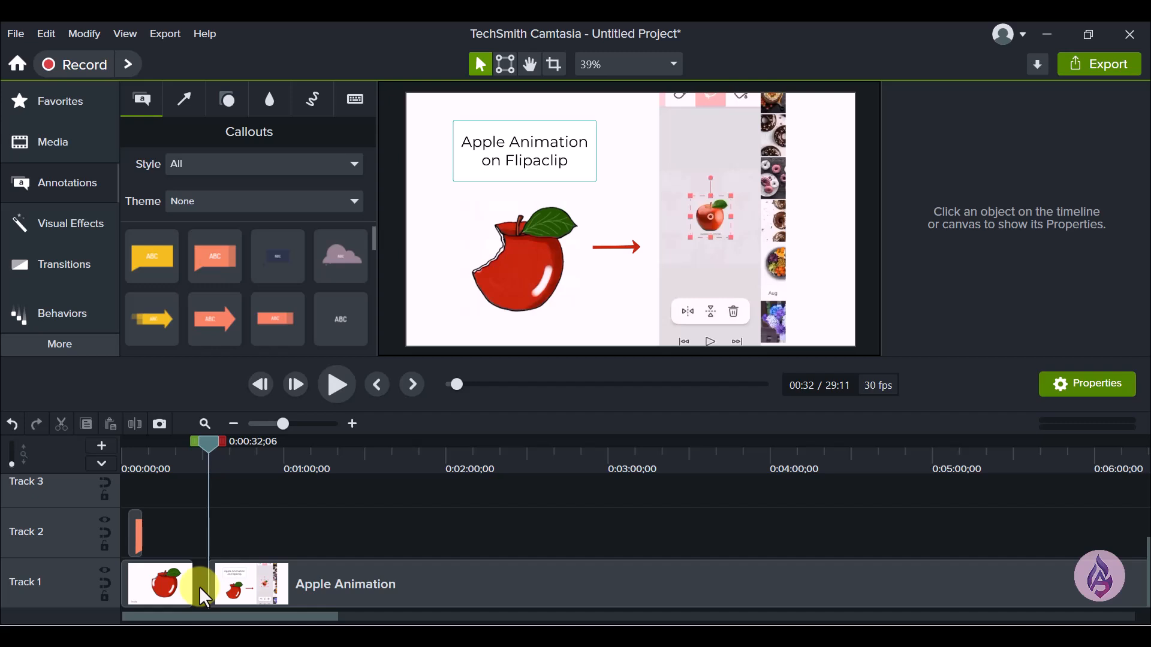
{"action": "left_click", "coordinate": [200, 585]}
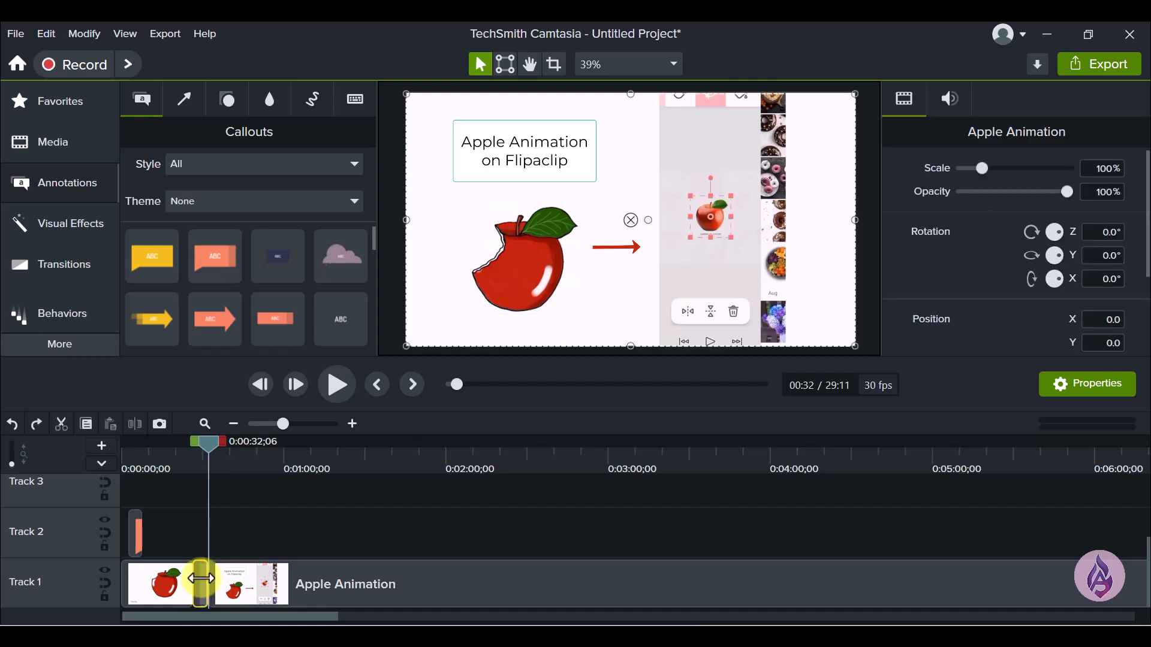
{"action": "right_click", "coordinate": [200, 579]}
{"action": "left_click", "coordinate": [258, 150]}
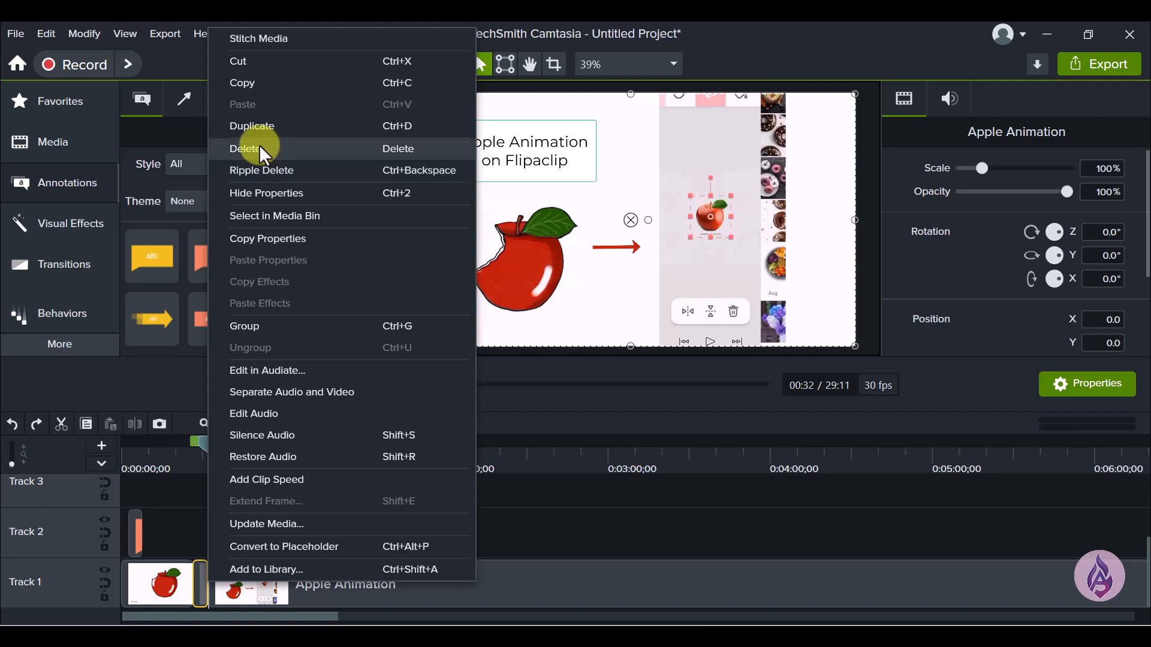
{"action": "left_click", "coordinate": [291, 586]}
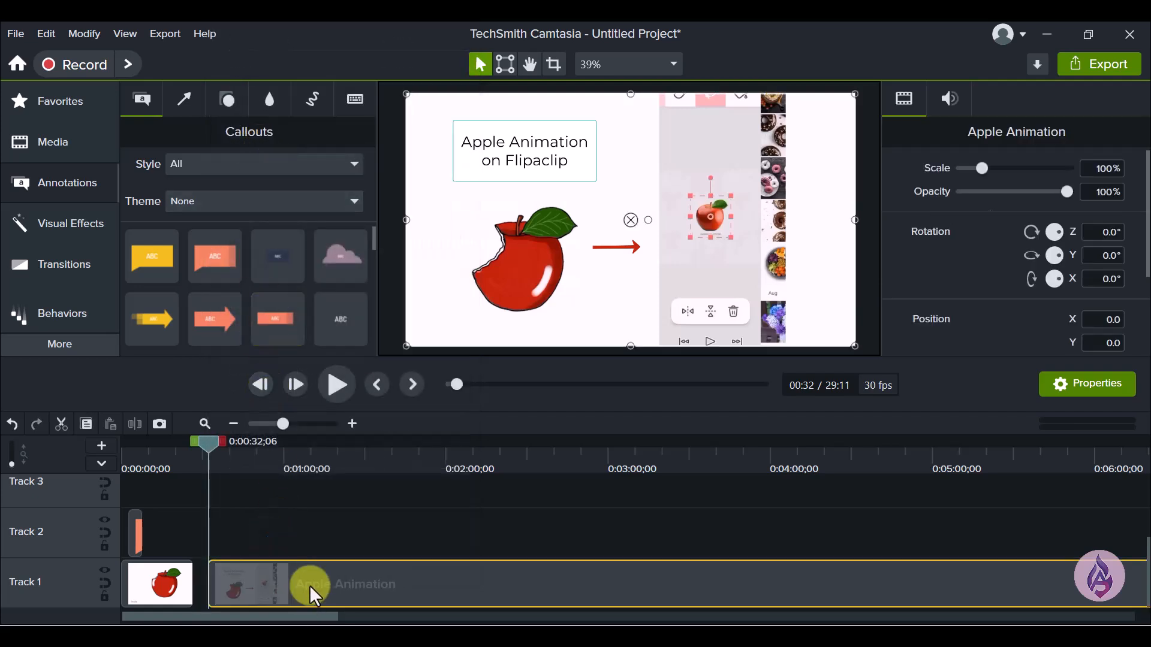
{"action": "left_click_drag", "start_coordinate": [309, 585], "coordinate": [282, 589]}
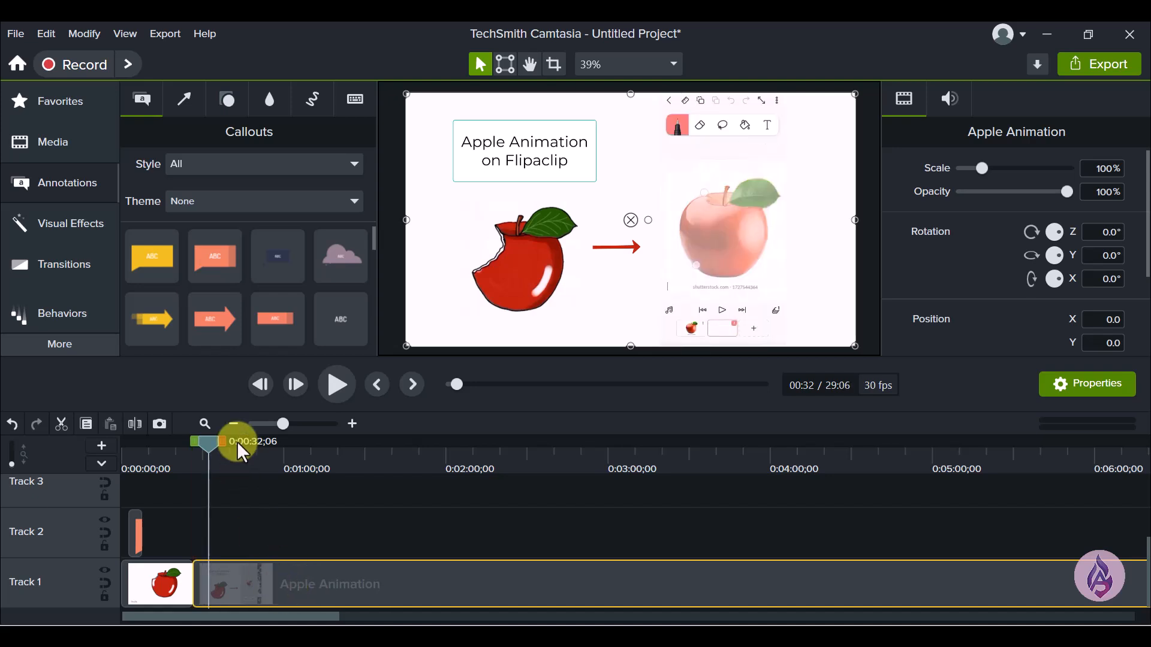
Play the timeline from about 0:00:20 to check the cut between the two Track 1 clips.
{"action": "left_click_drag", "start_coordinate": [213, 441], "coordinate": [176, 443]}
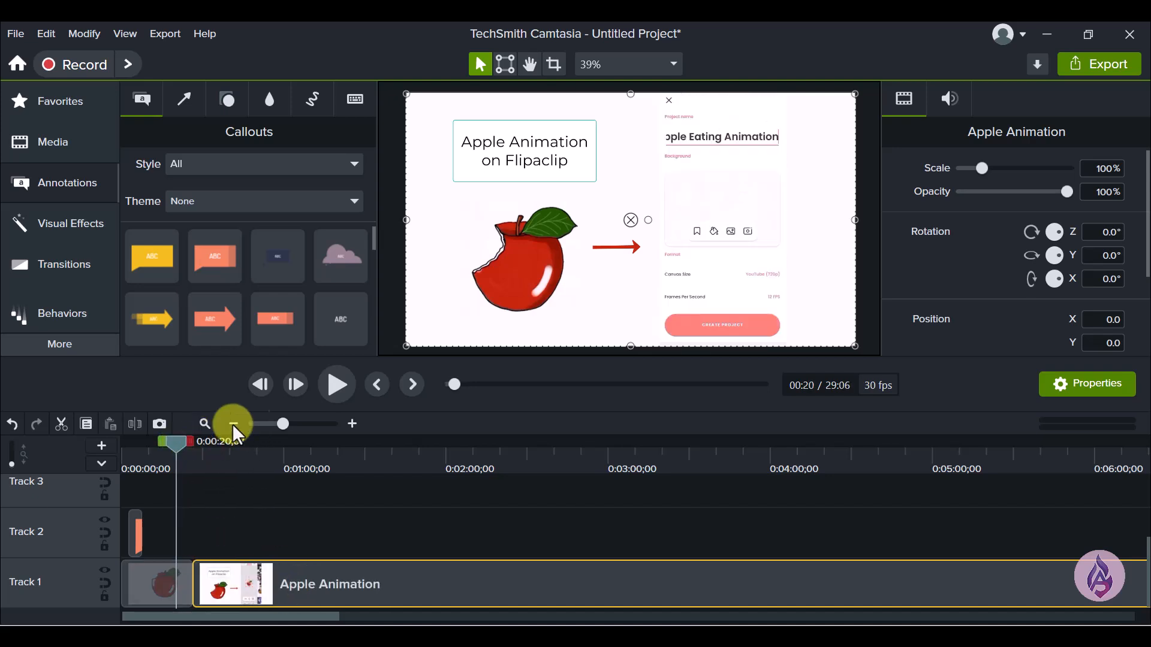
{"action": "left_click", "coordinate": [339, 384]}
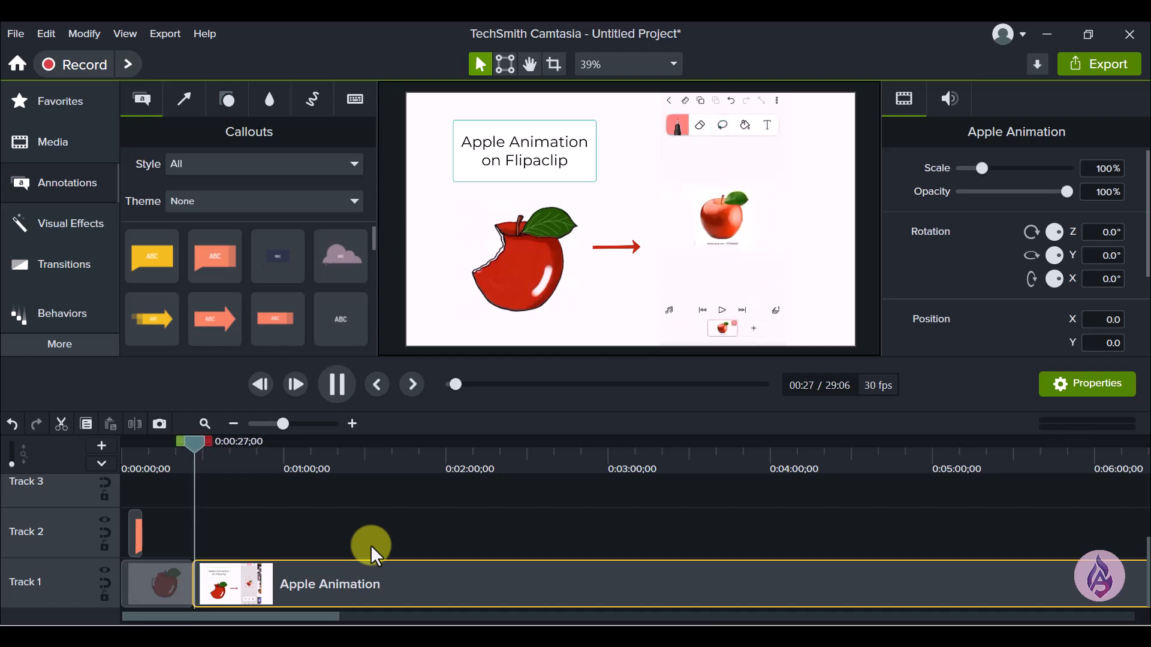
{"action": "key", "text": "space"}
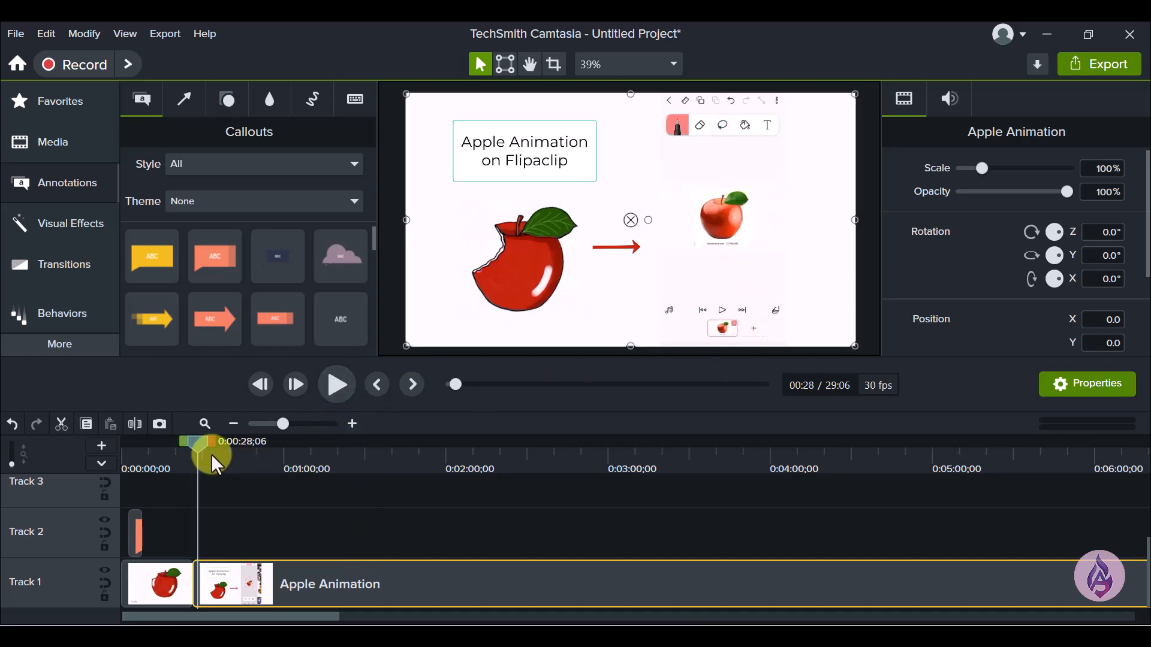
Trim the first clip's end to 0:00:24;20 and move the second clip against it on Track 1.
{"action": "left_click_drag", "start_coordinate": [200, 441], "coordinate": [188, 441]}
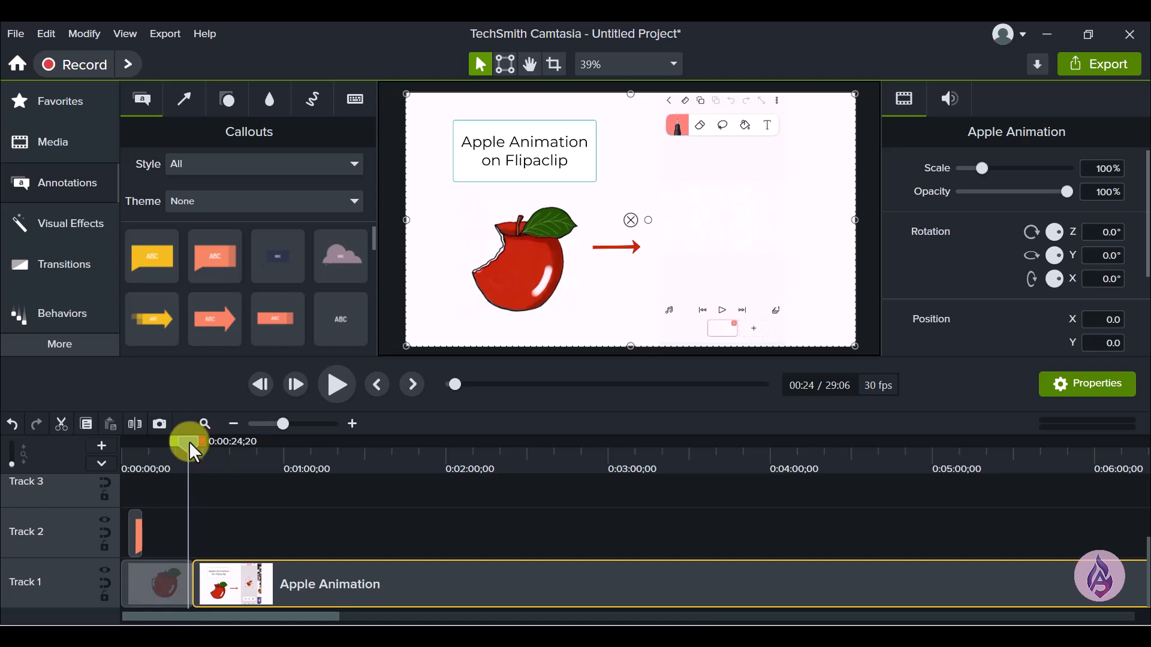
{"action": "left_click", "coordinate": [167, 578]}
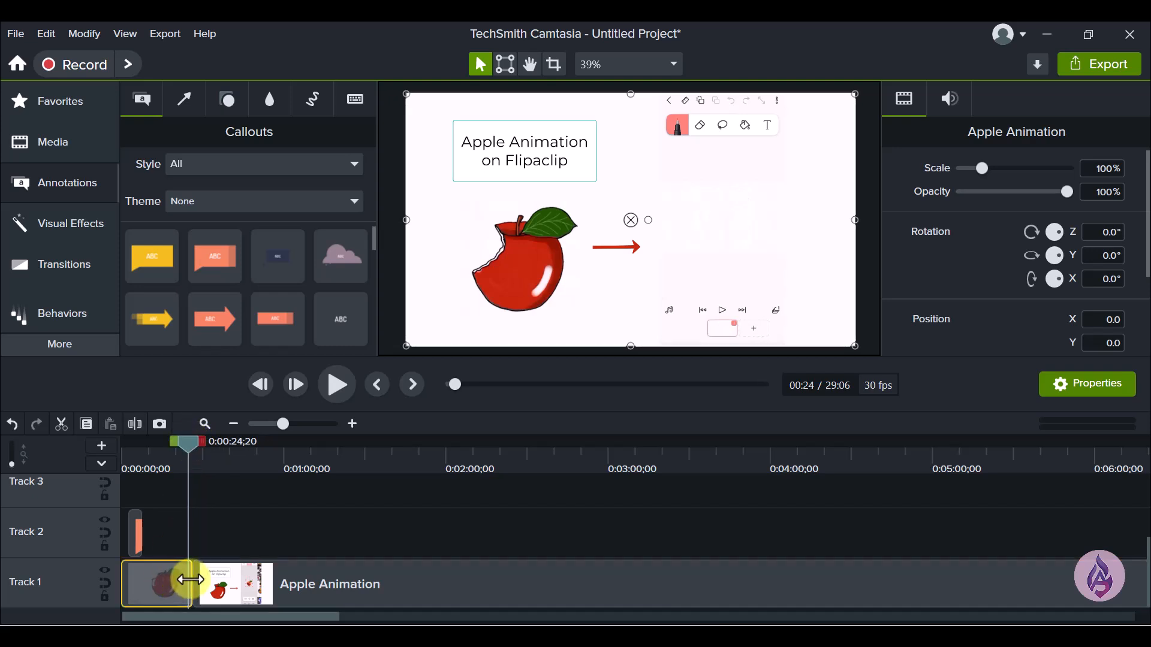
{"action": "left_click_drag", "start_coordinate": [190, 579], "coordinate": [217, 578]}
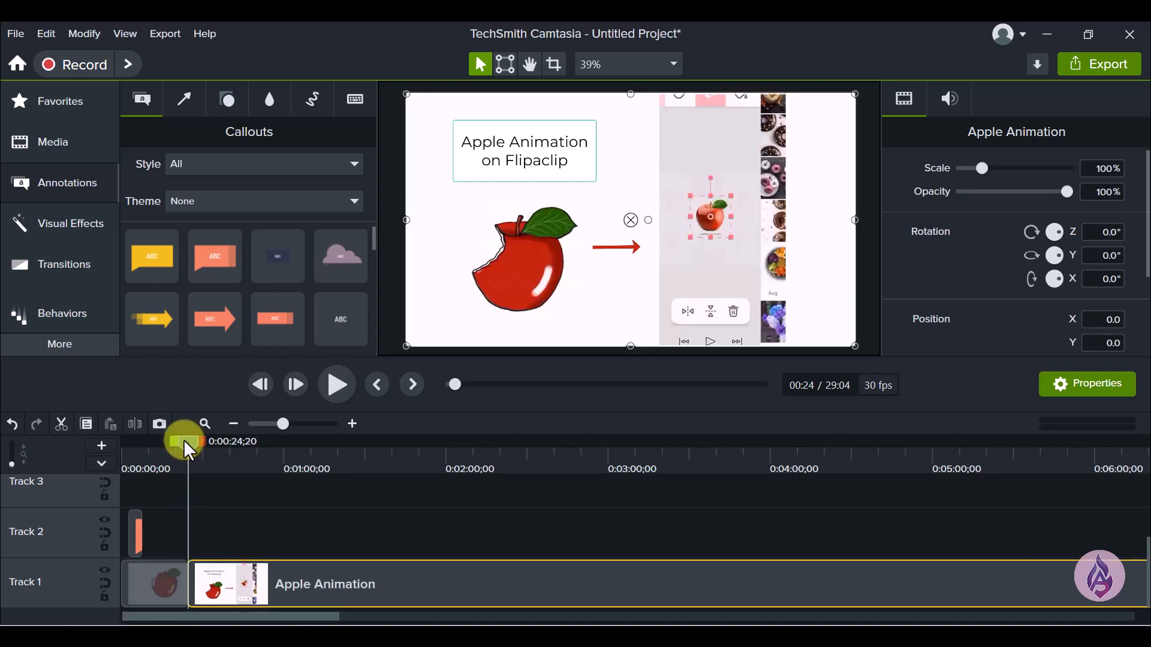
Play across the join at 0:00:24;20 and stop shortly after it to check the trimmed transition.
{"action": "left_click_drag", "start_coordinate": [186, 444], "coordinate": [179, 444]}
{"action": "left_click", "coordinate": [333, 384]}
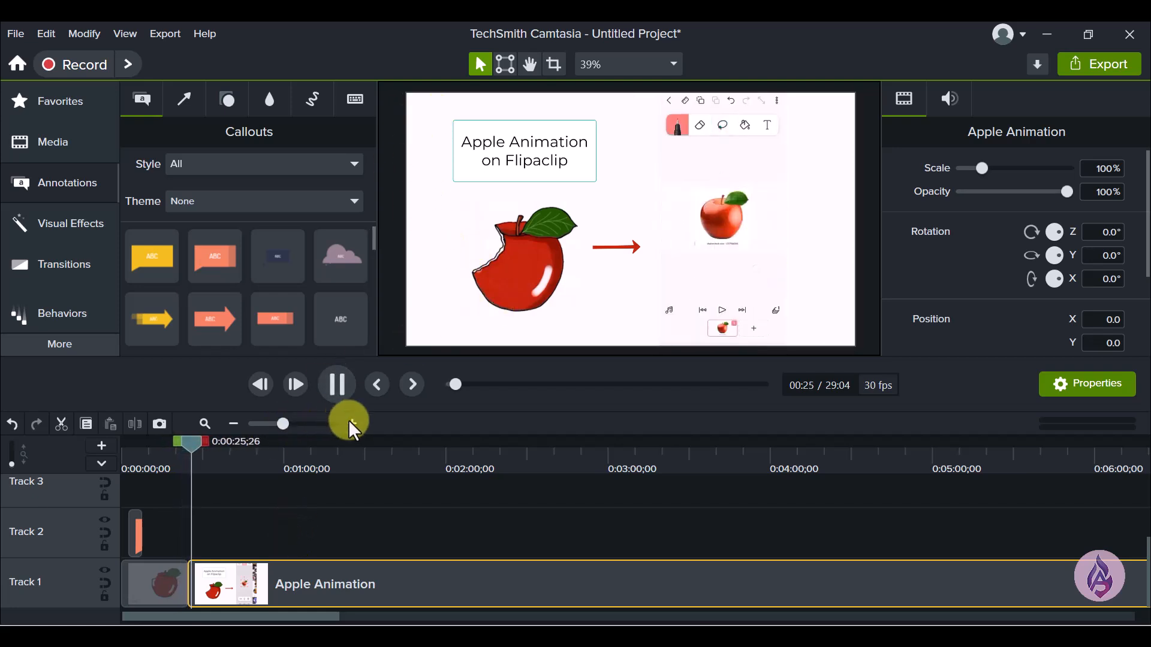
{"action": "left_click", "coordinate": [339, 390]}
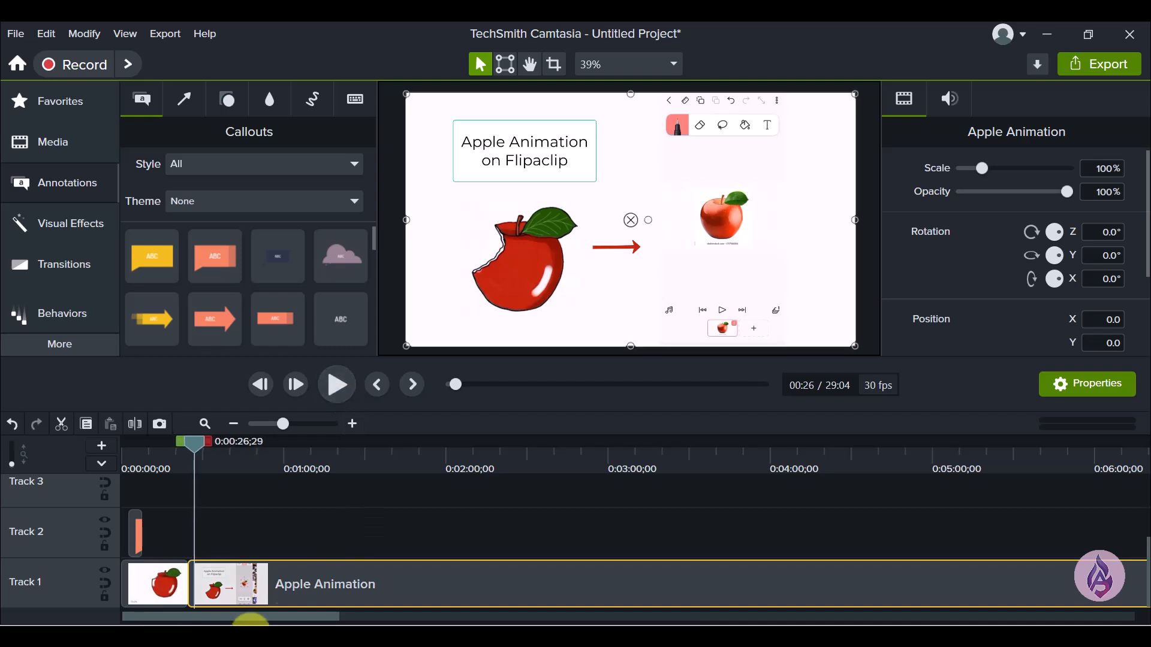